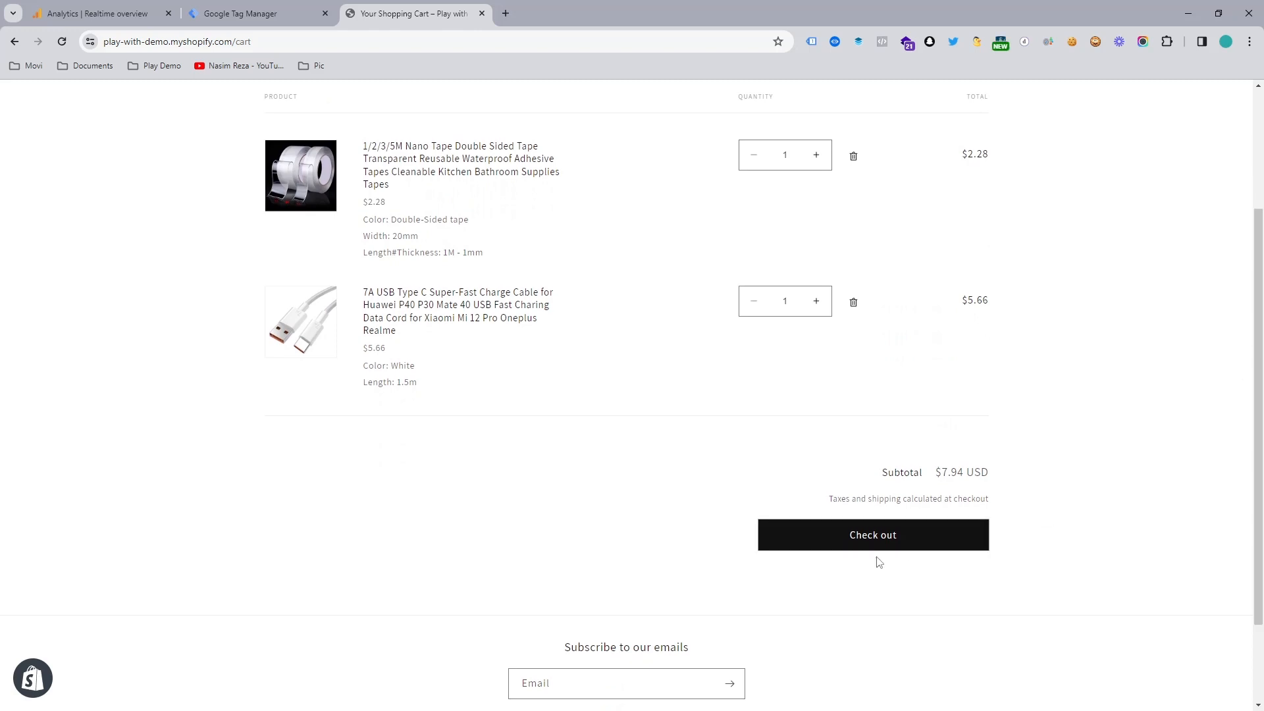
# Proceed to checkout from the shopping cart and look over the checkout page
pyautogui.click(854, 539)
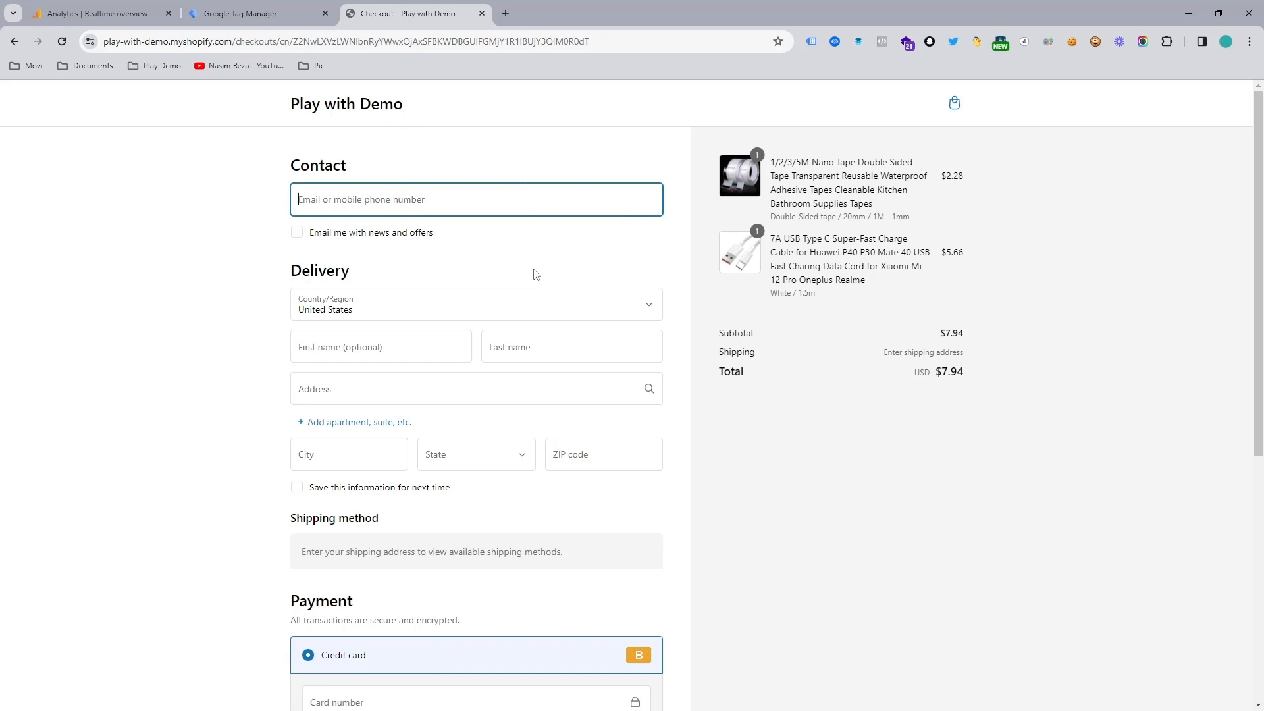
pyautogui.moveTo(1262, 217); pyautogui.dragTo(1257, 141)
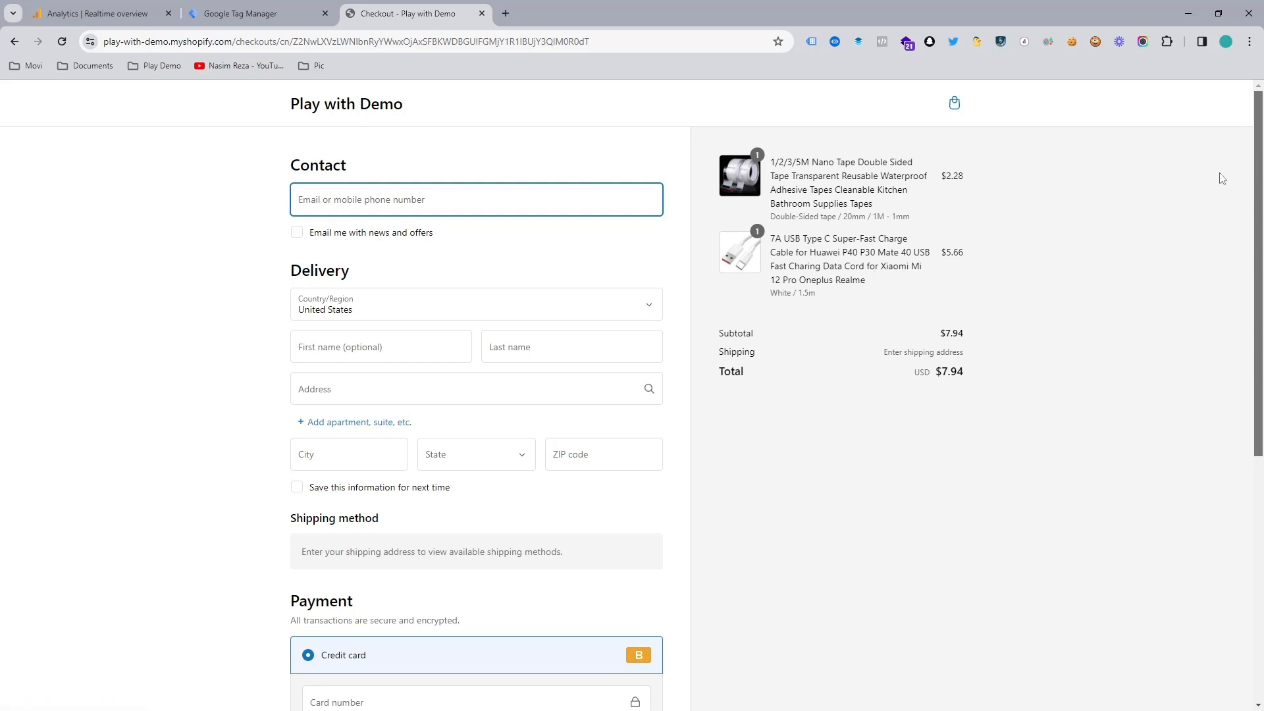
# Return from checkout to the Play with Demo store's home page and look through the featured products
pyautogui.click(369, 113)
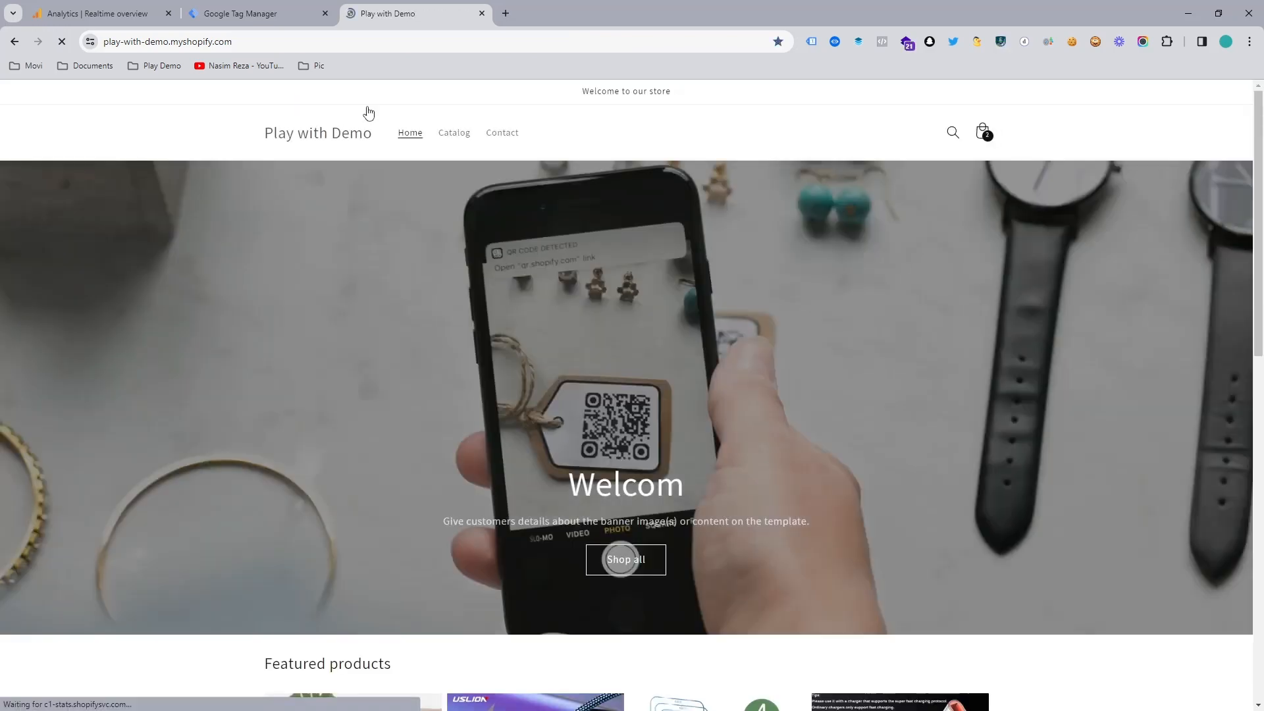
pyautogui.moveTo(1262, 176)
pyautogui.mouseDown()
pyautogui.moveTo(1262, 237)
pyautogui.moveTo(1263, 173)
pyautogui.mouseUp()
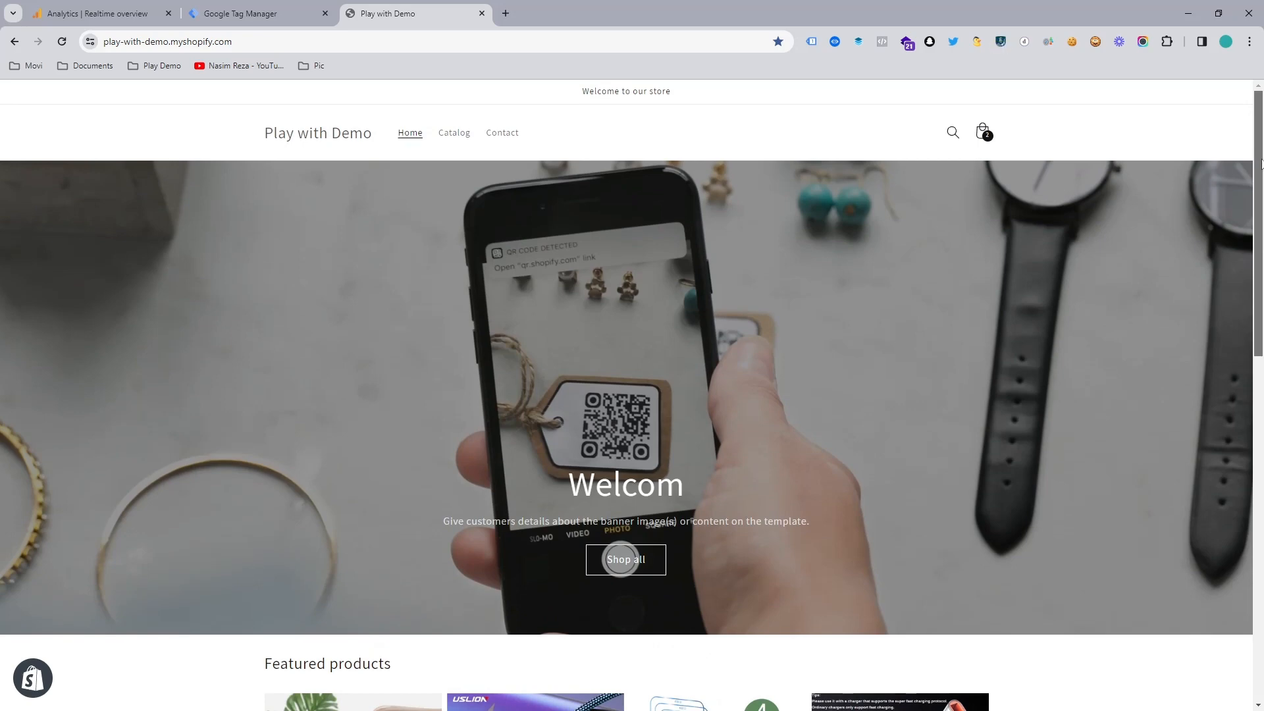
pyautogui.moveTo(1263, 167); pyautogui.dragTo(1259, 193)
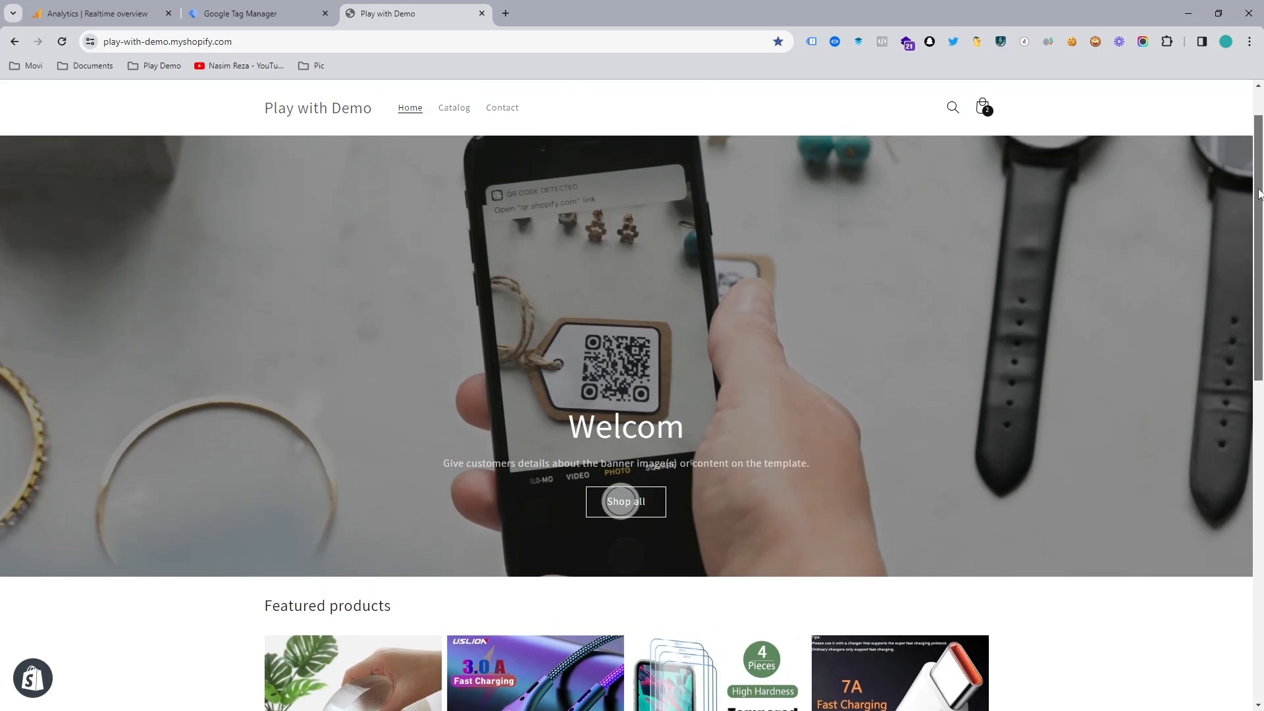
pyautogui.moveTo(1259, 193); pyautogui.dragTo(1262, 381)
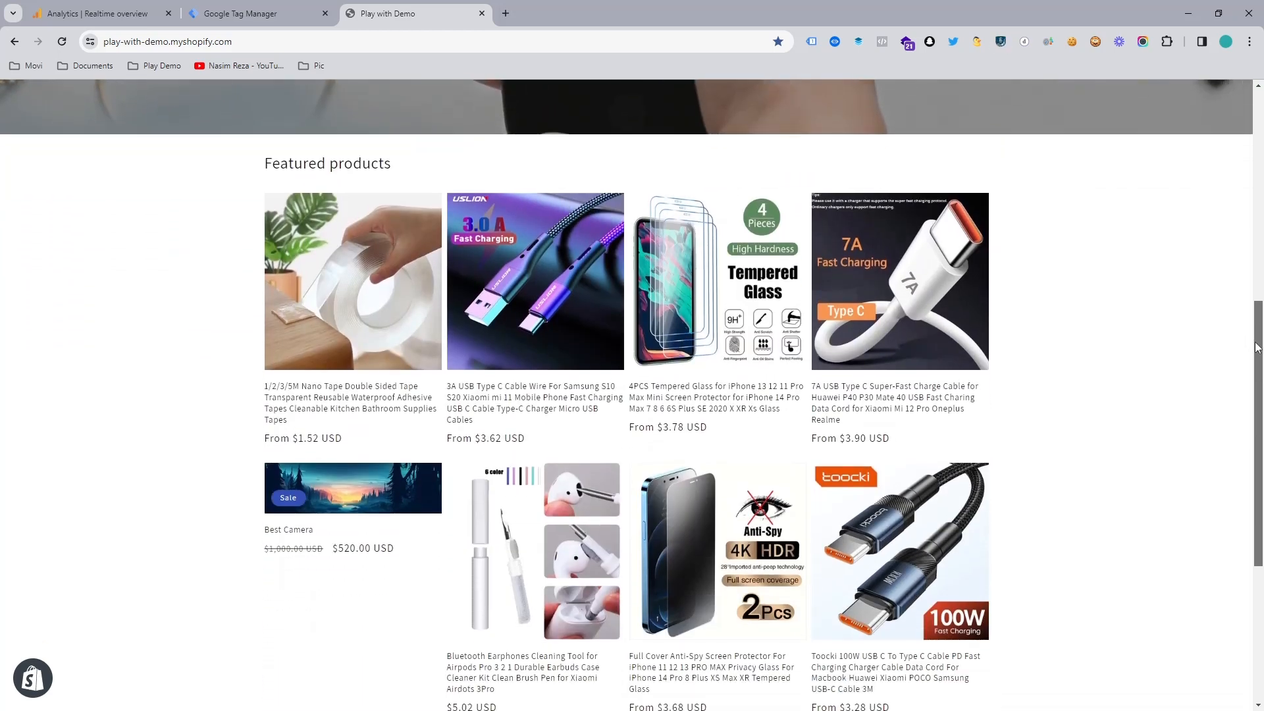
pyautogui.moveTo(1262, 342); pyautogui.dragTo(1262, 117)
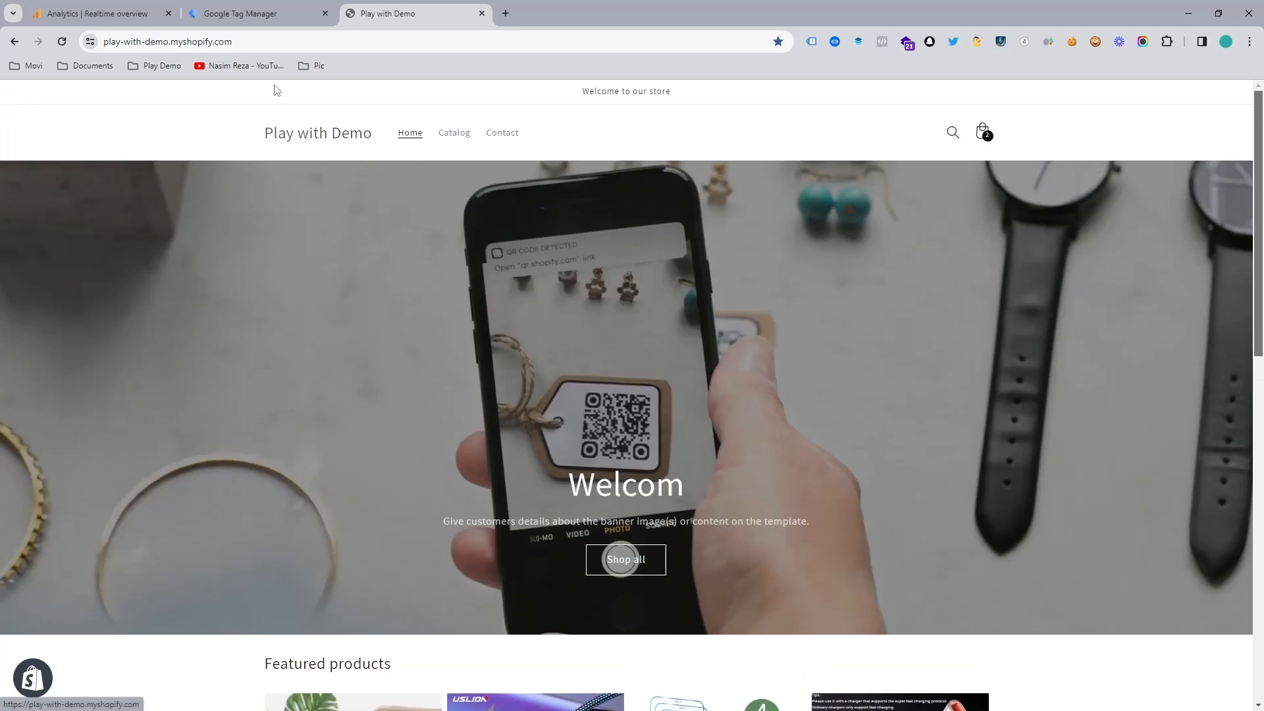
# Switch to Google Tag Manager and review the play-with-demo container's install code for the page head
pyautogui.click(243, 8)
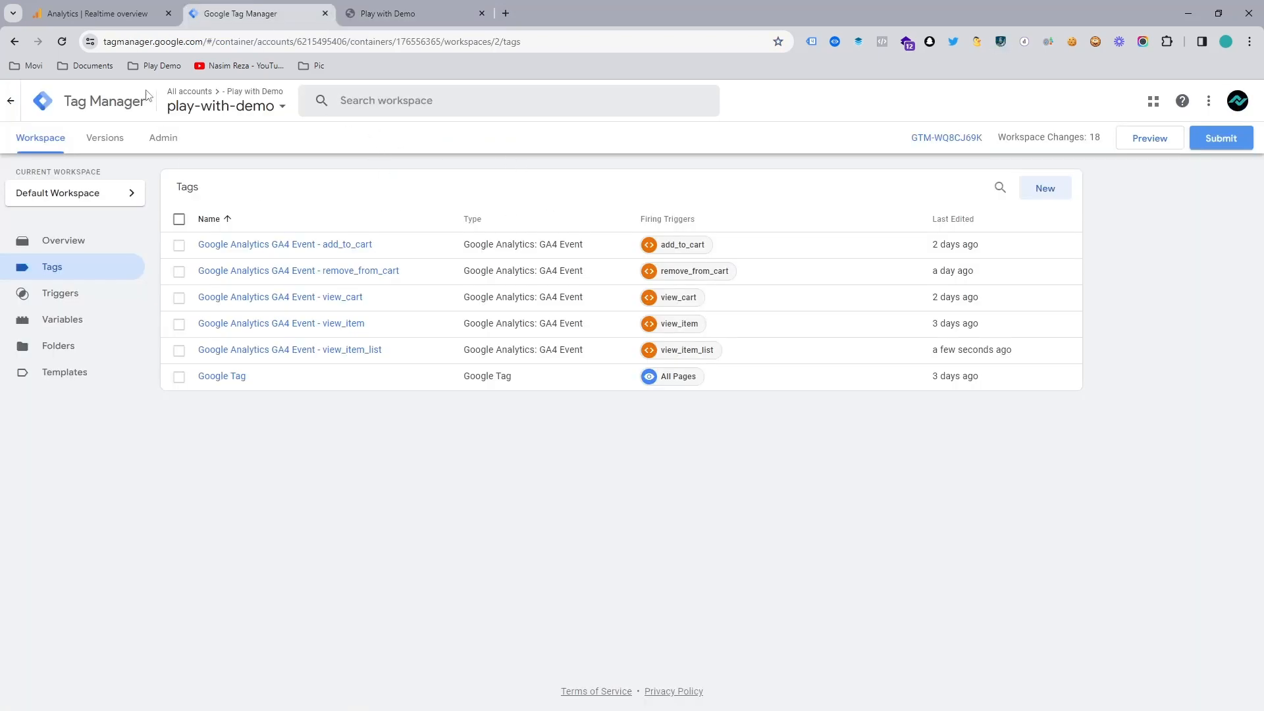
pyautogui.click(397, 9)
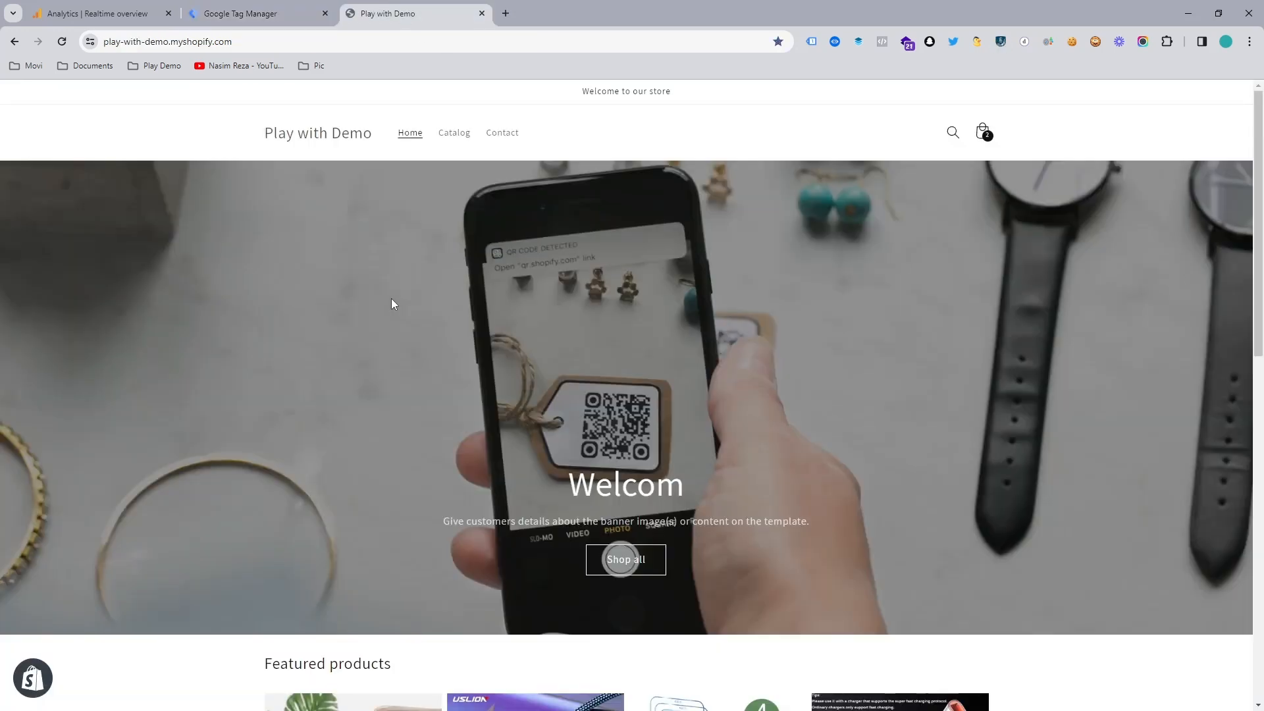
pyautogui.click(249, 11)
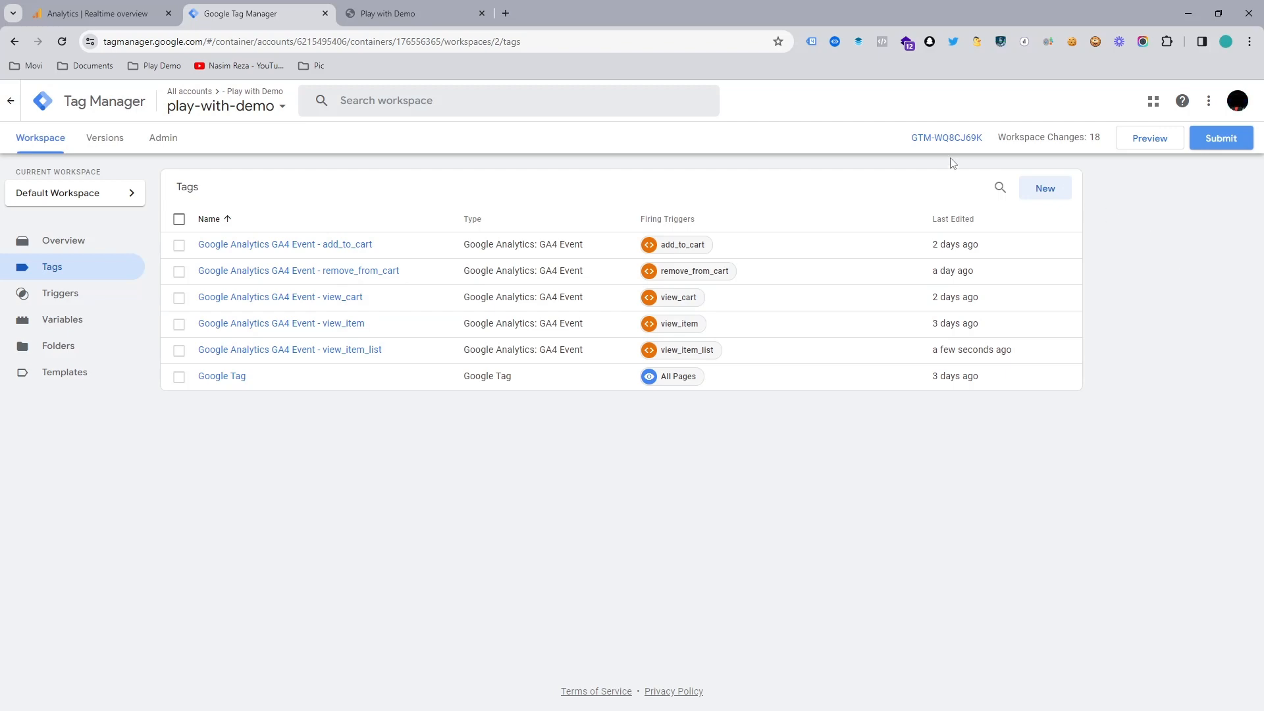
pyautogui.click(934, 139)
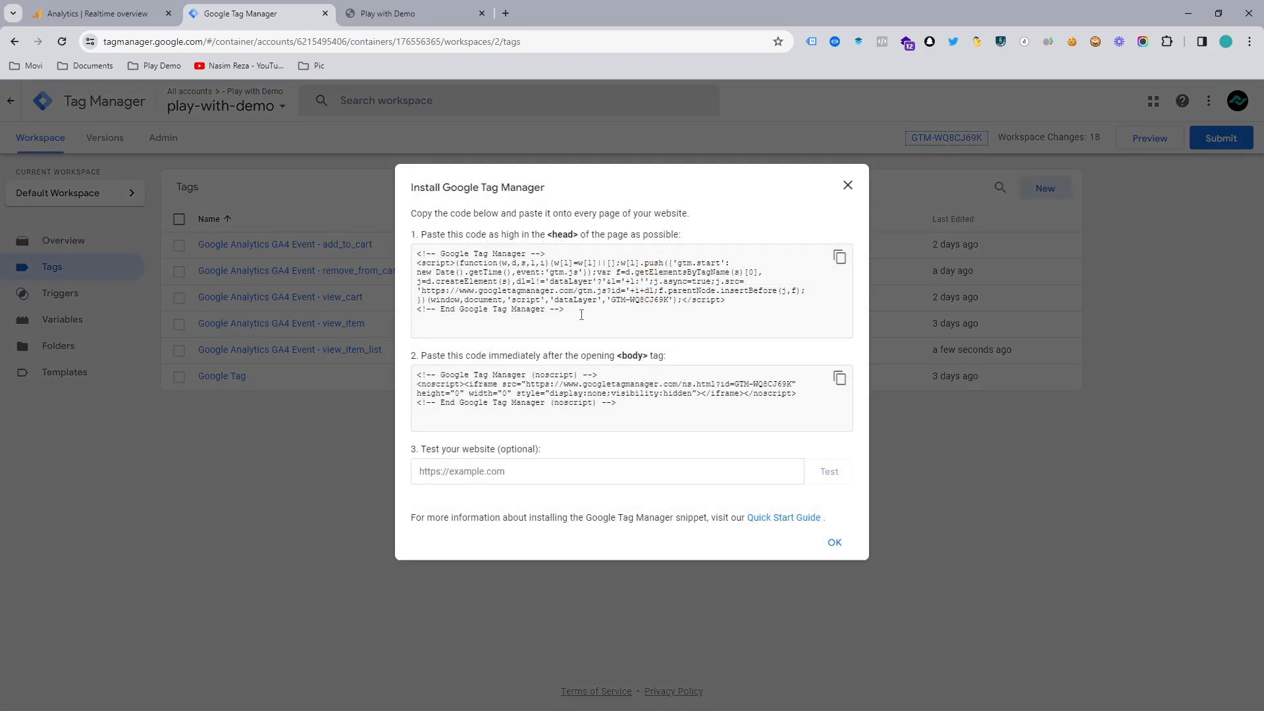
pyautogui.moveTo(579, 316); pyautogui.dragTo(403, 256)
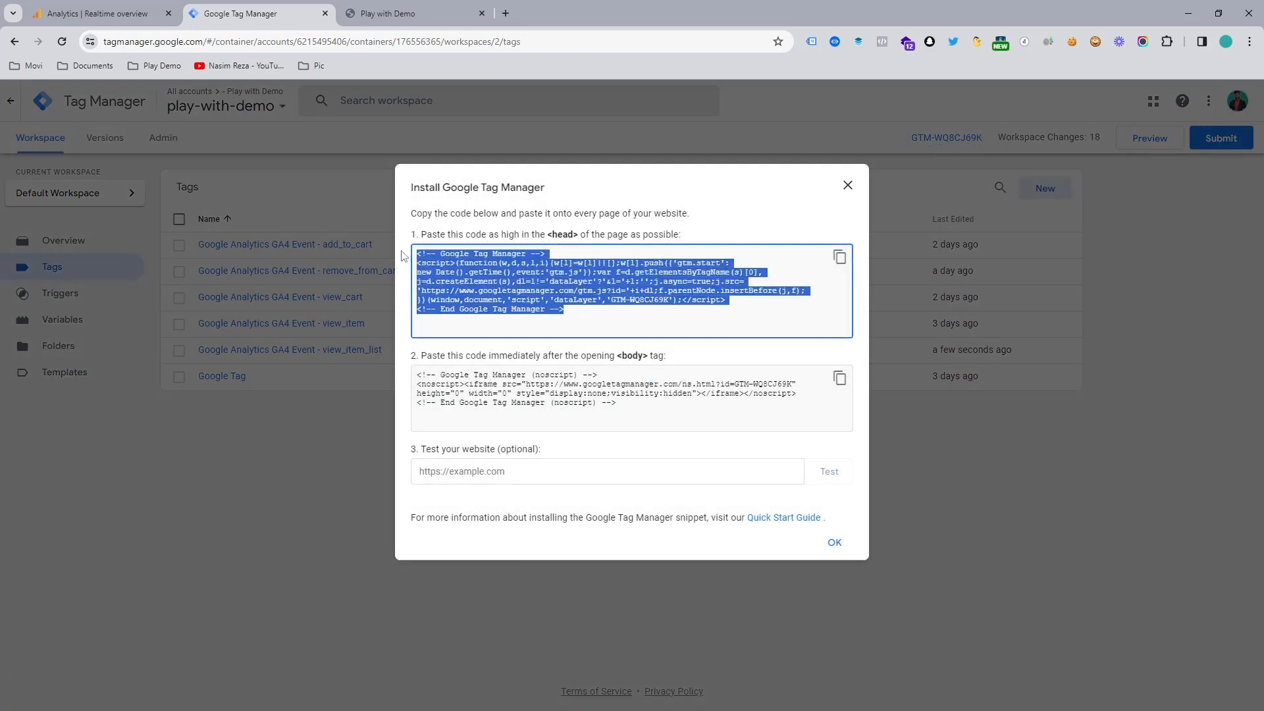
pyautogui.click(660, 245)
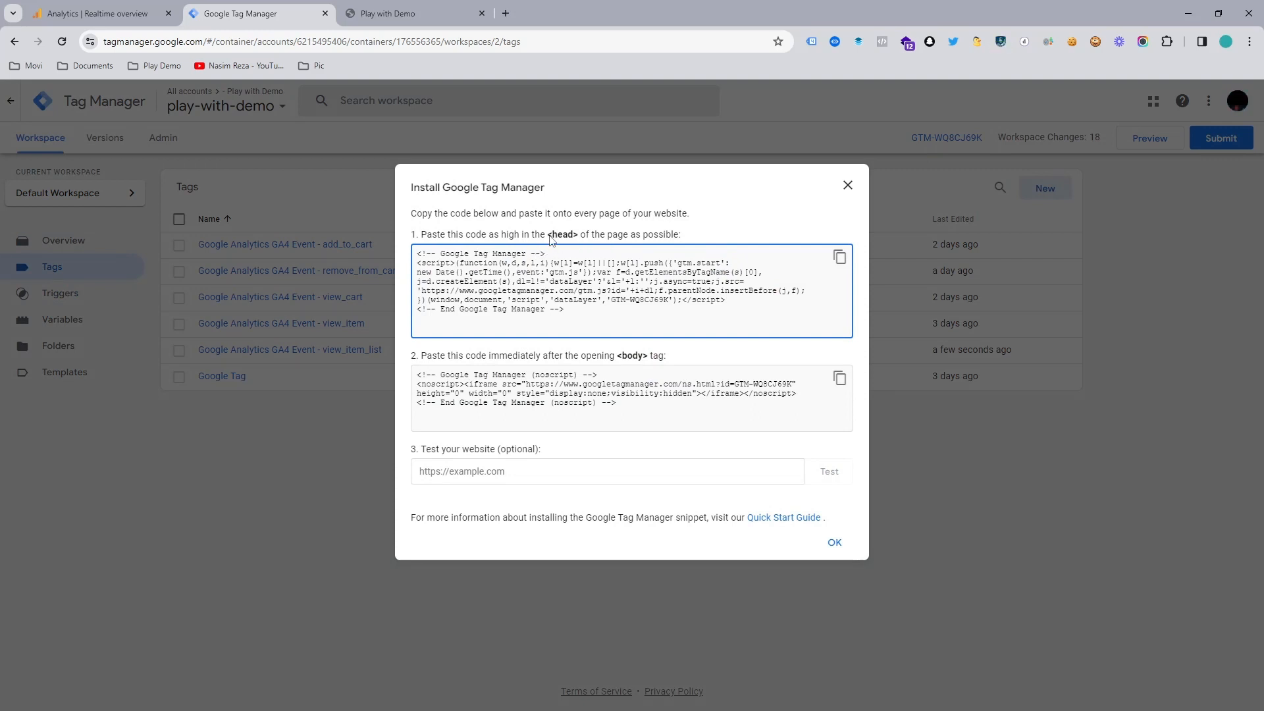
pyautogui.moveTo(548, 235); pyautogui.dragTo(583, 239)
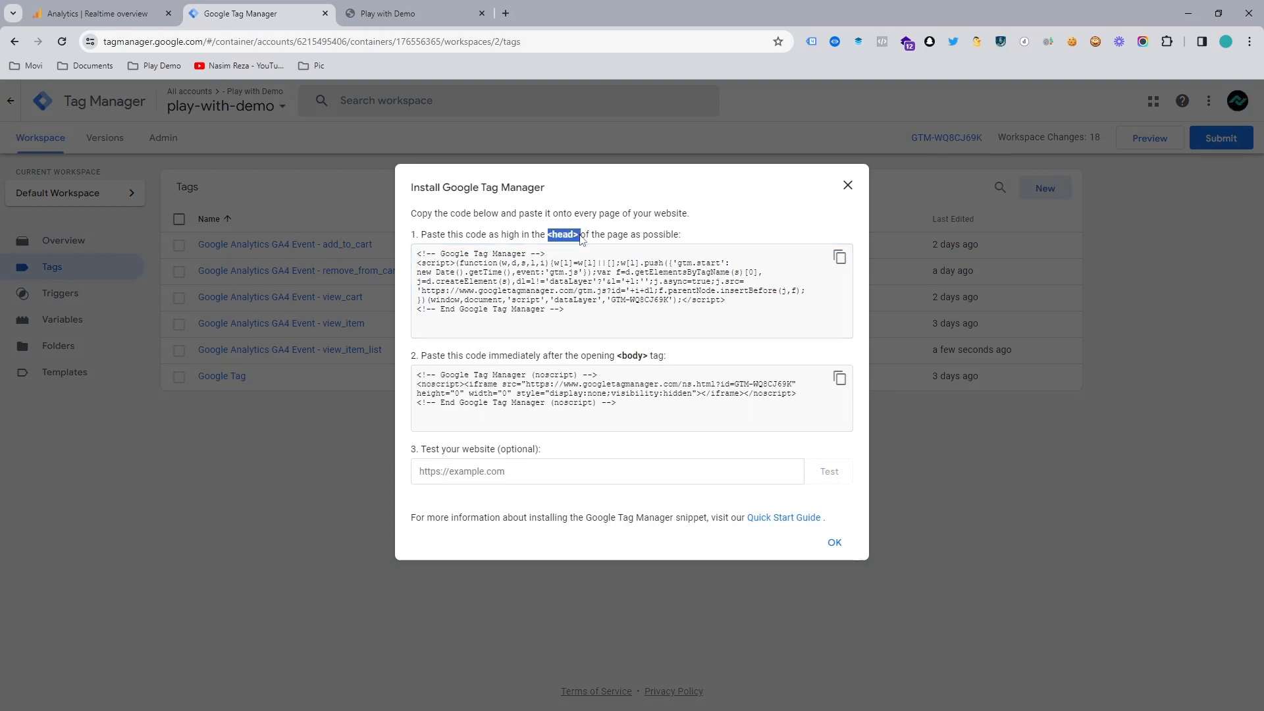
pyautogui.click(847, 185)
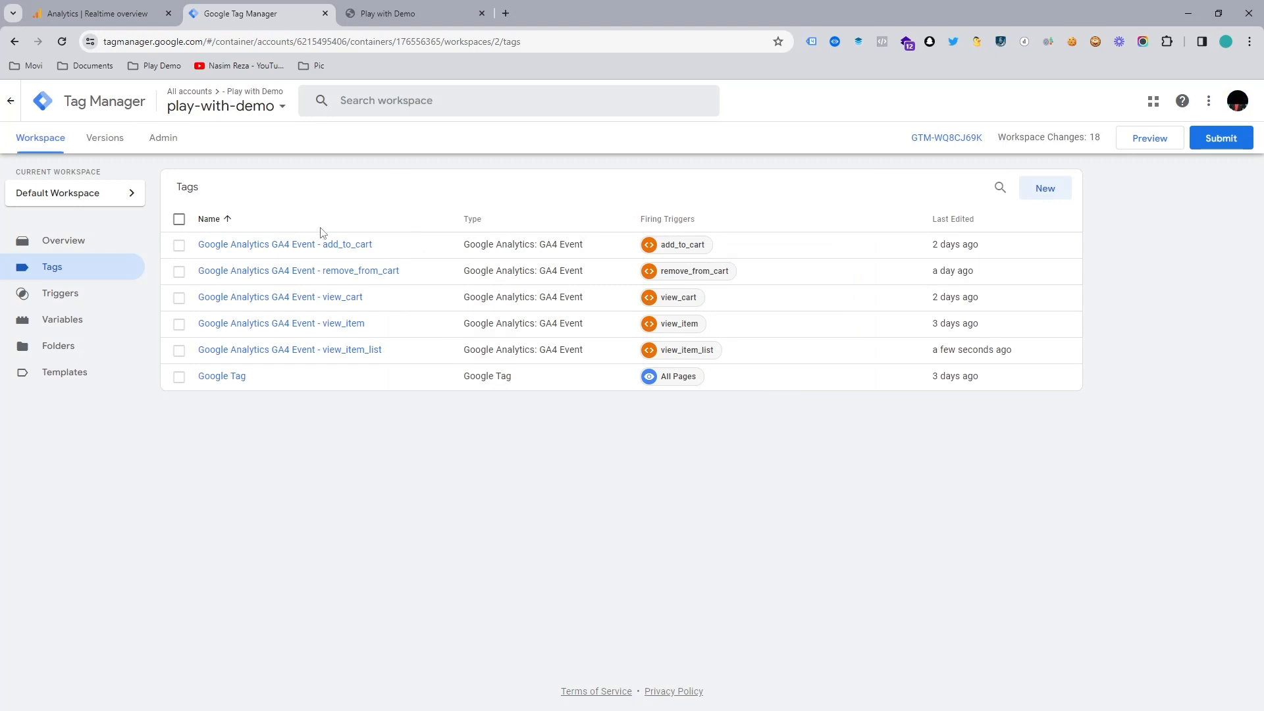
# Open the bookmarked YouTube channel in a new tab and view its playlists
pyautogui.click(402, 8)
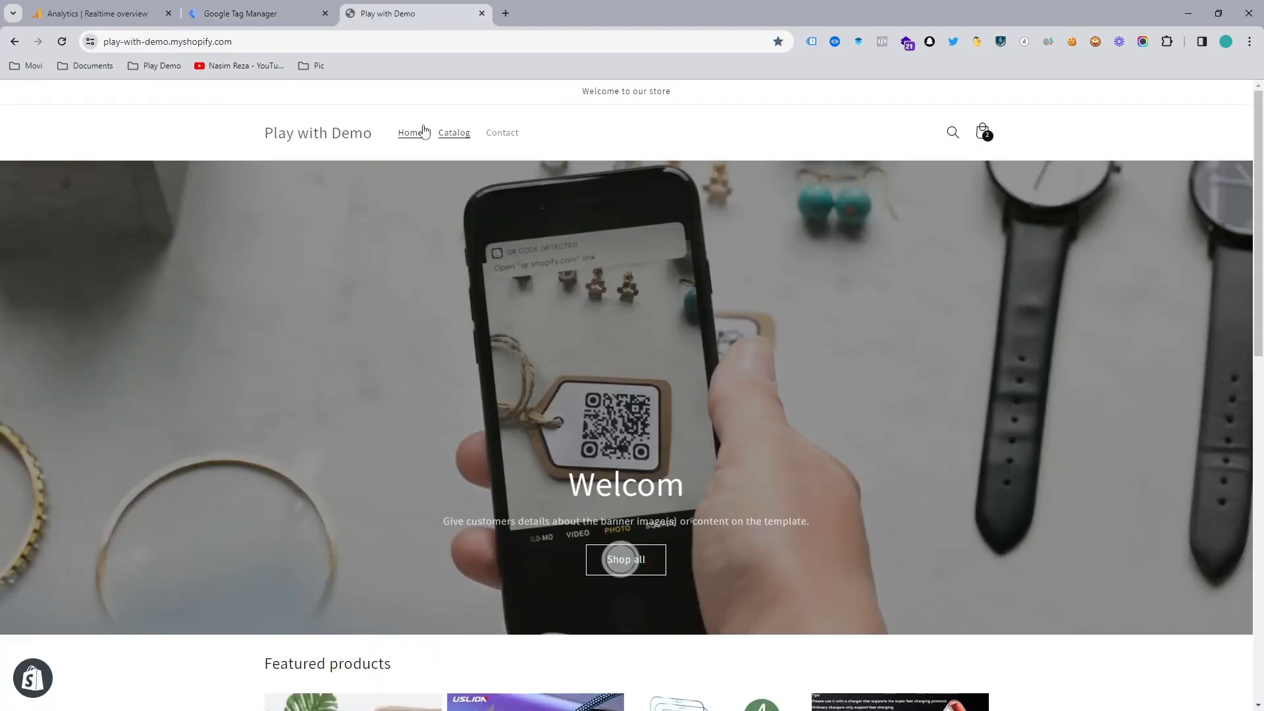
pyautogui.click(283, 12)
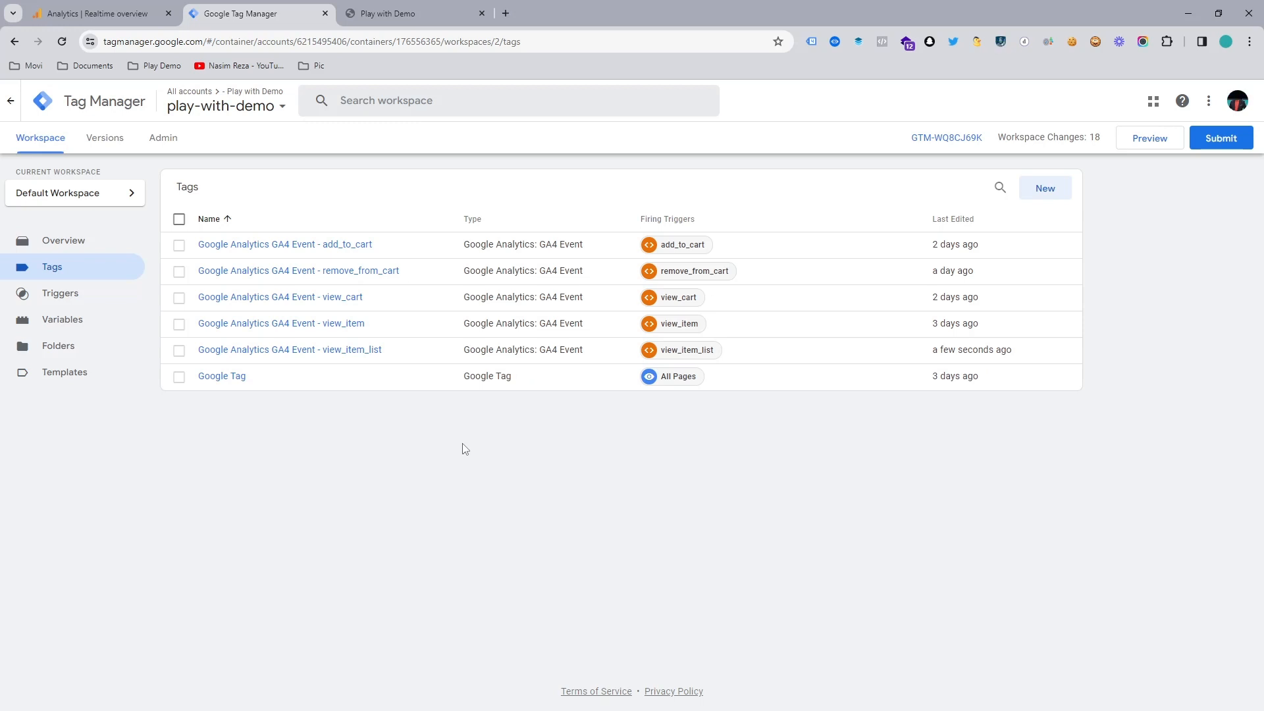
pyautogui.middleClick(247, 67)
pyautogui.click(555, 16)
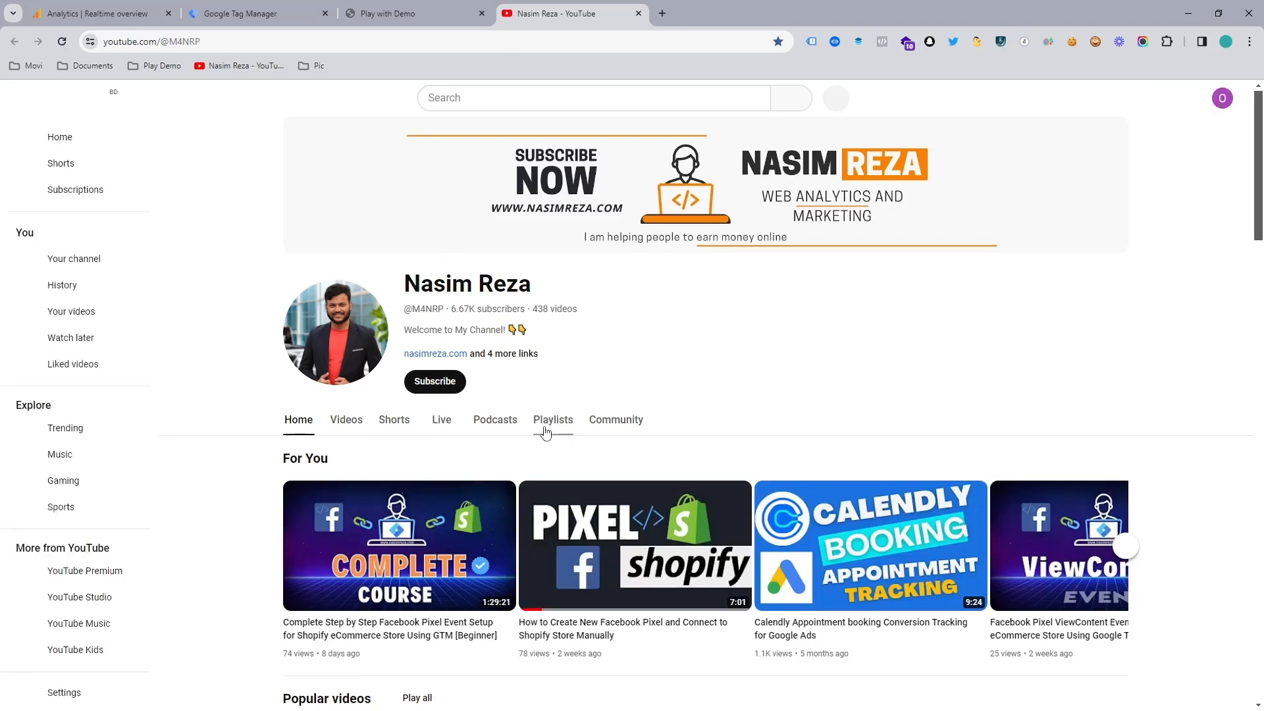
pyautogui.click(548, 428)
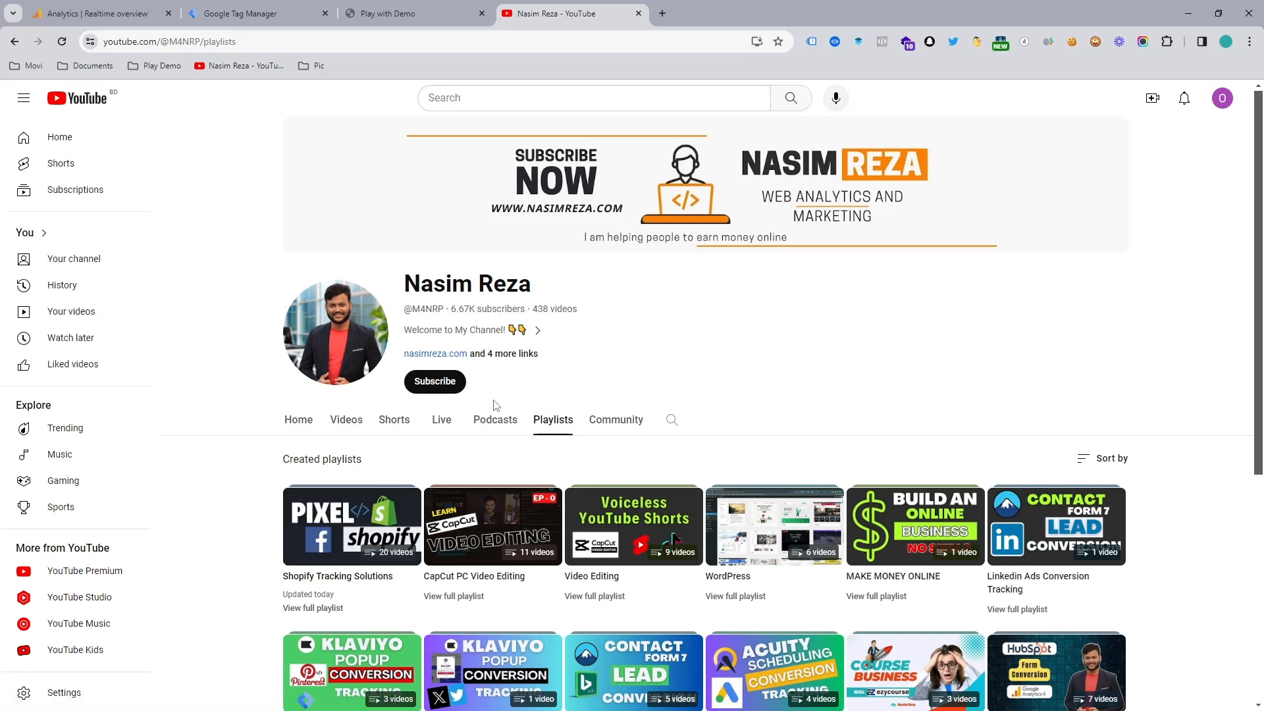
pyautogui.click(440, 6)
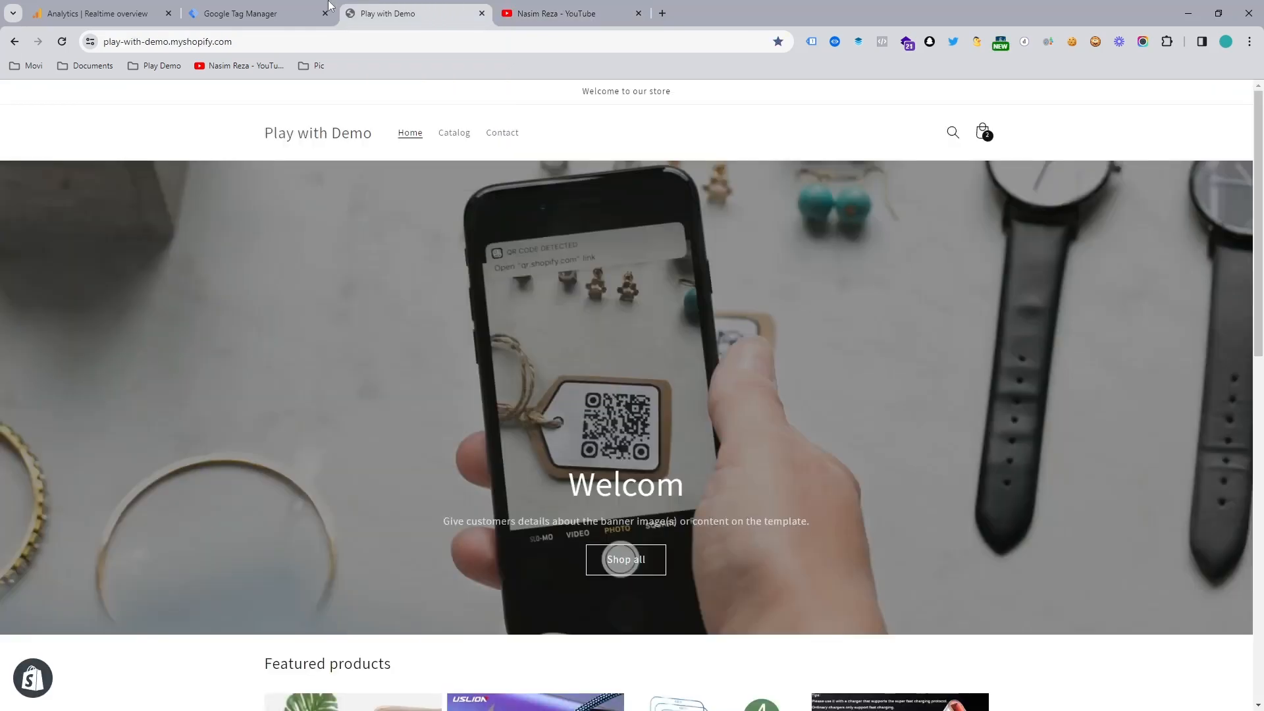
pyautogui.click(292, 6)
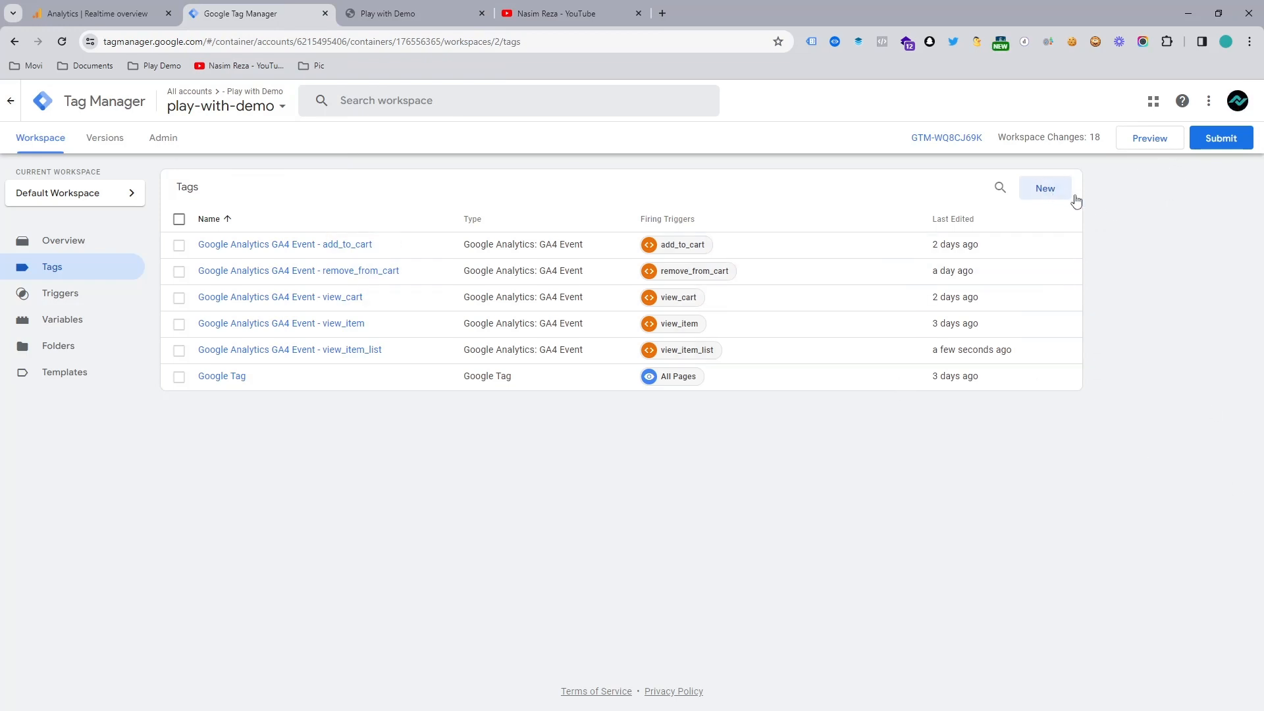
pyautogui.click(1156, 154)
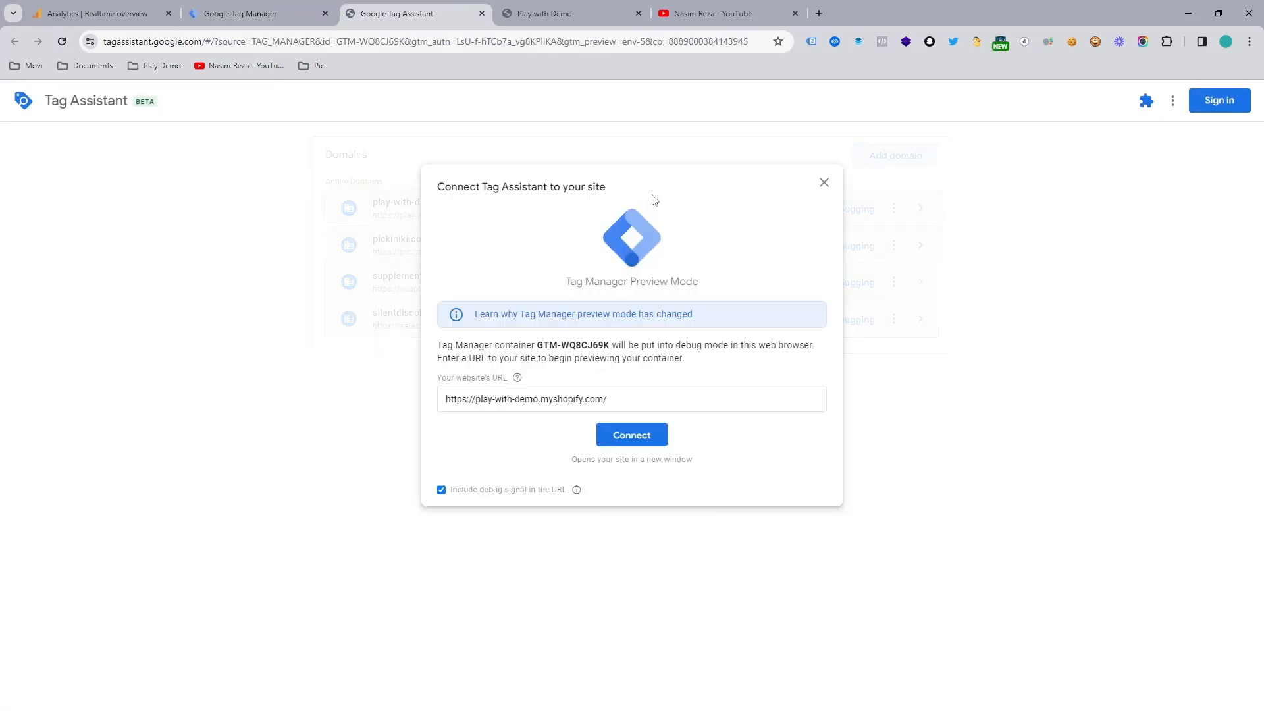
pyautogui.click(634, 436)
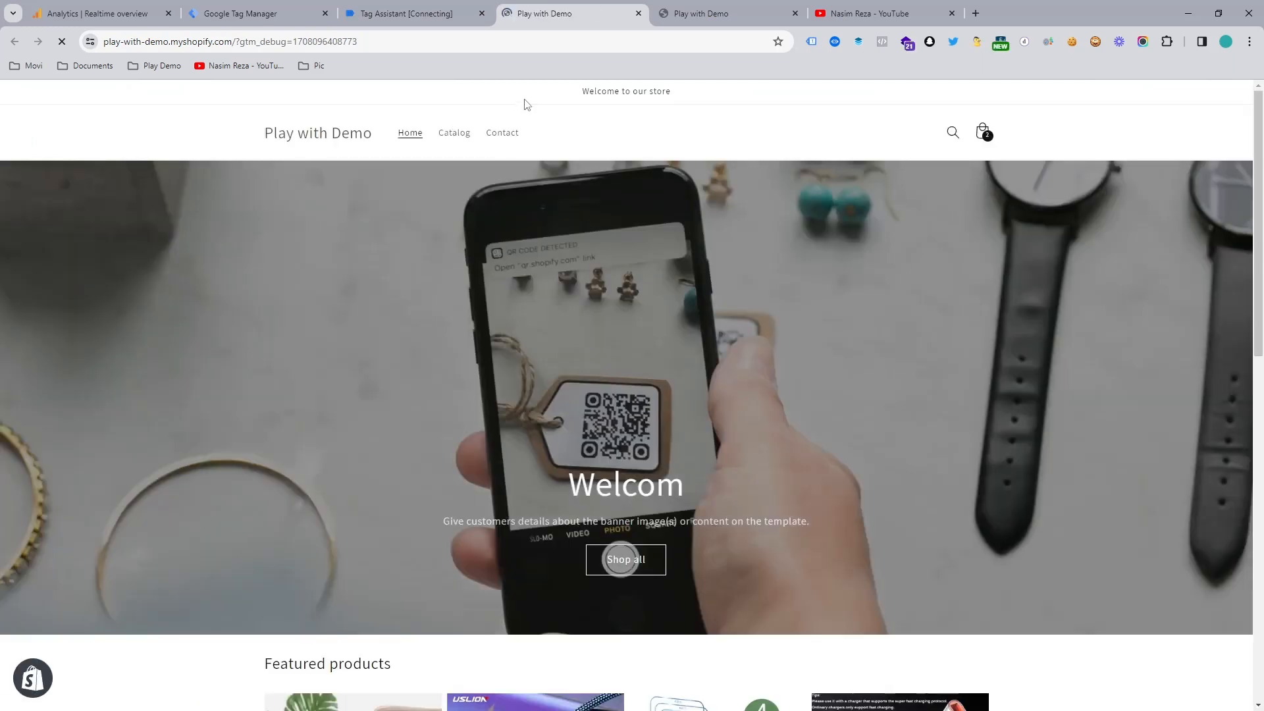
pyautogui.click(459, 8)
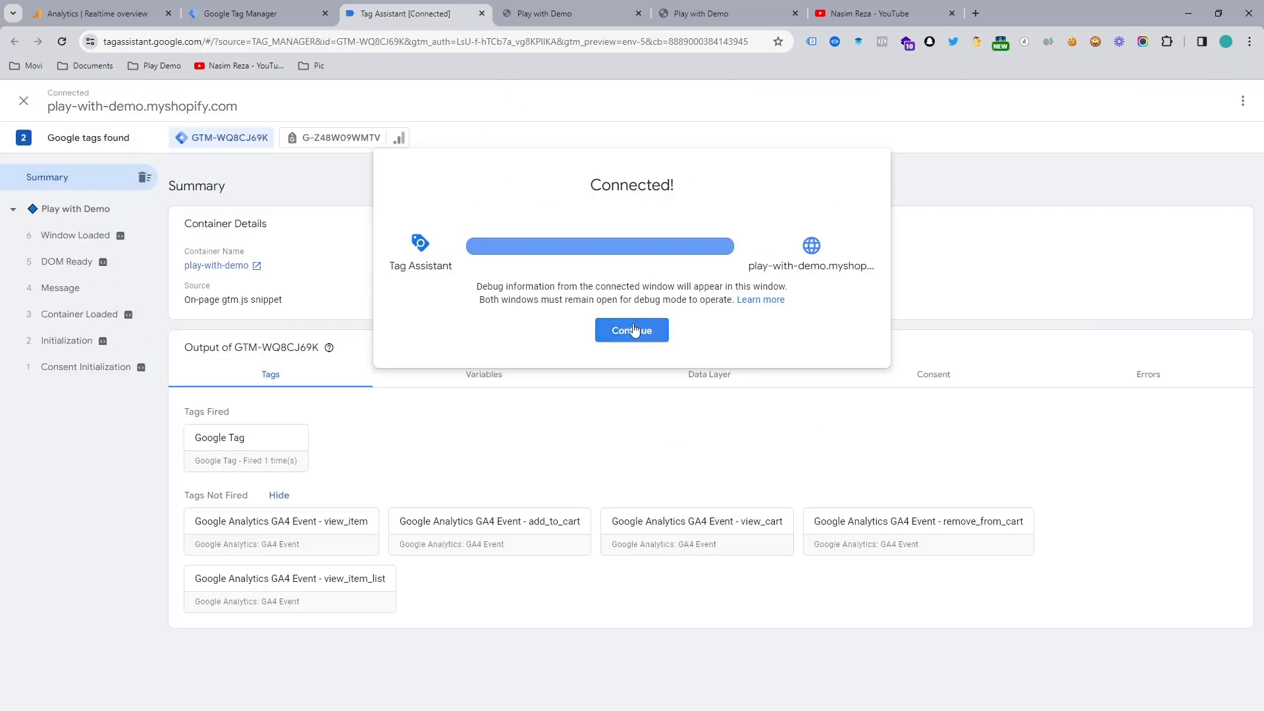
pyautogui.click(635, 330)
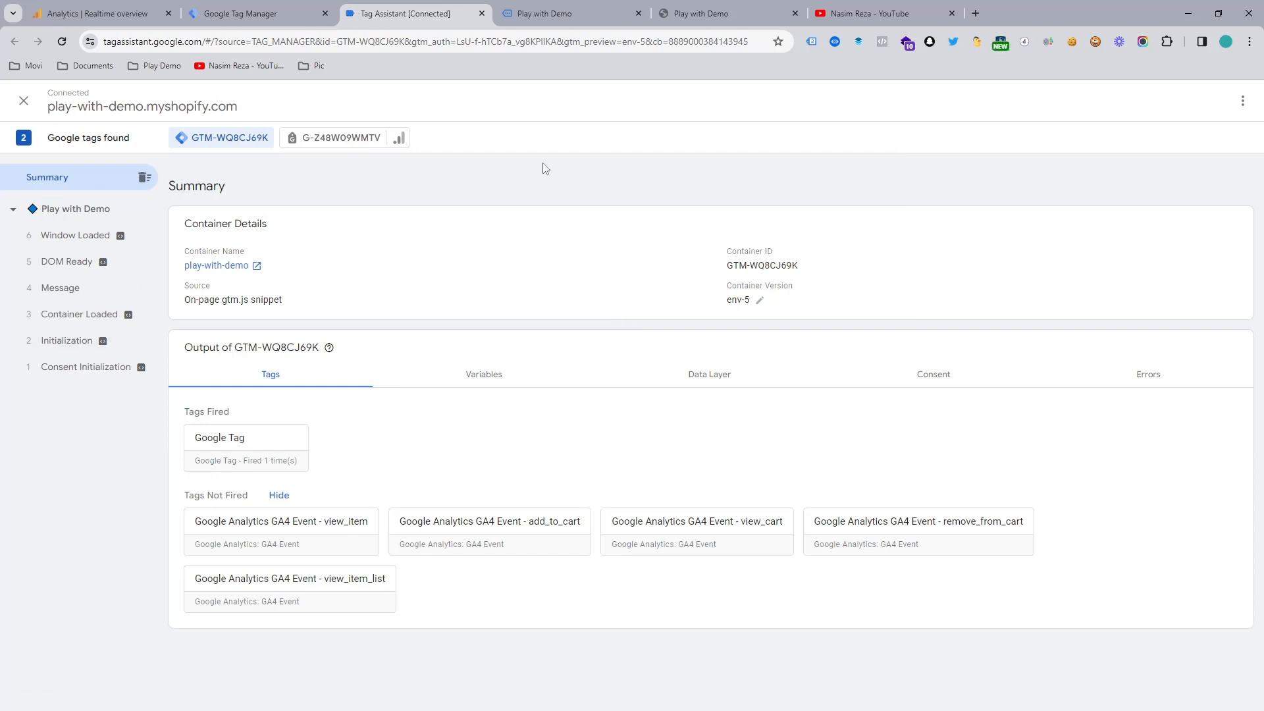
# In the connected store, add the Full Cover Anti-Spy Screen Protector For iPhone 6 6s, 2PCS, to the cart
pyautogui.click(566, 13)
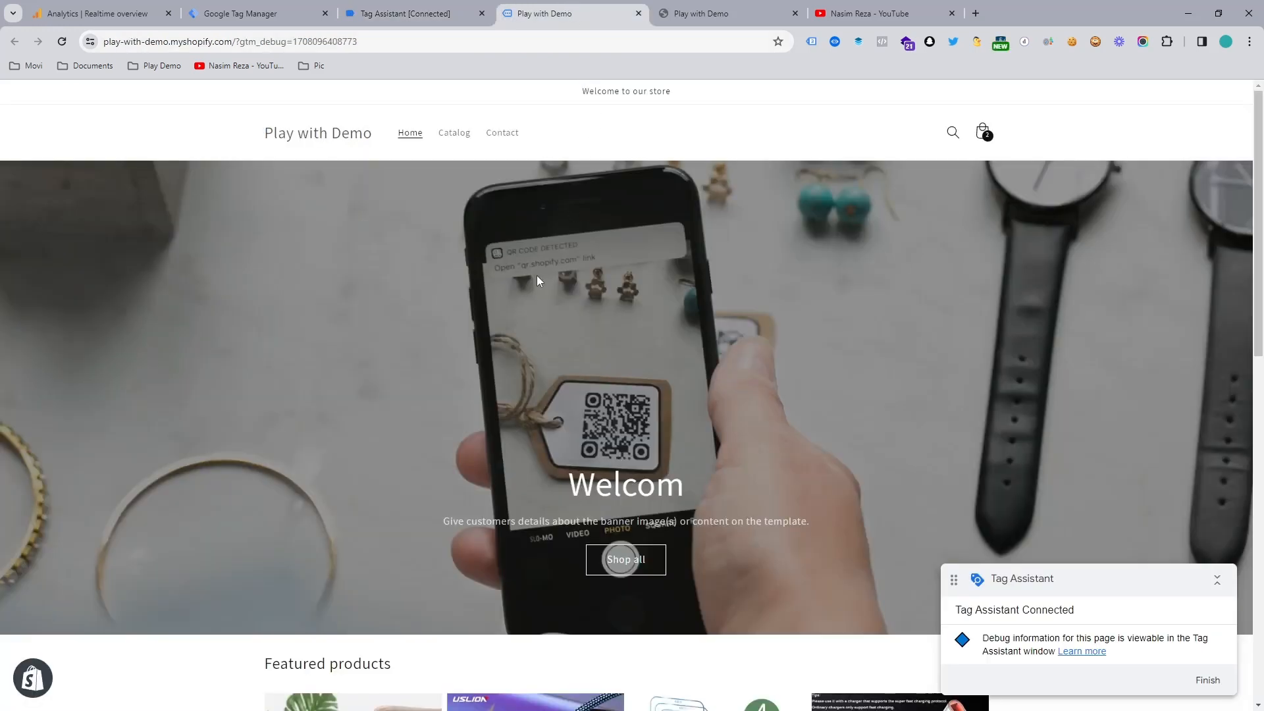
pyautogui.scroll(-15, 547, 275)
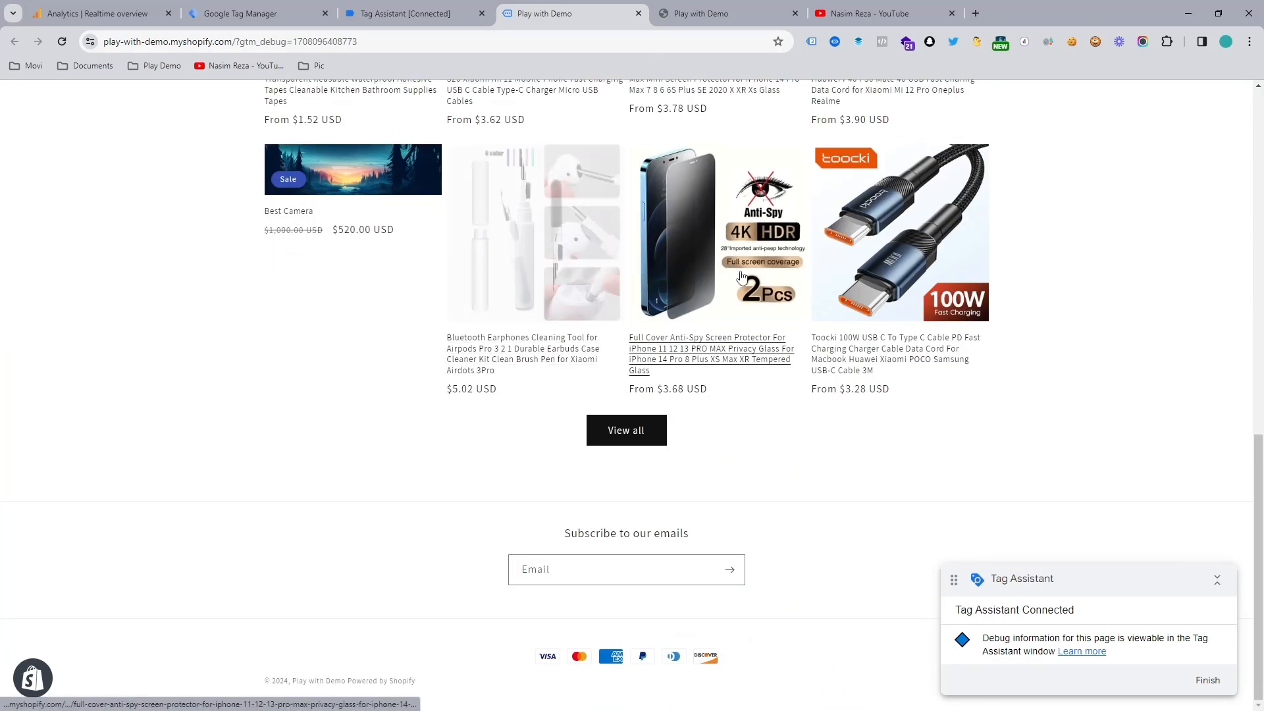
pyautogui.click(716, 231)
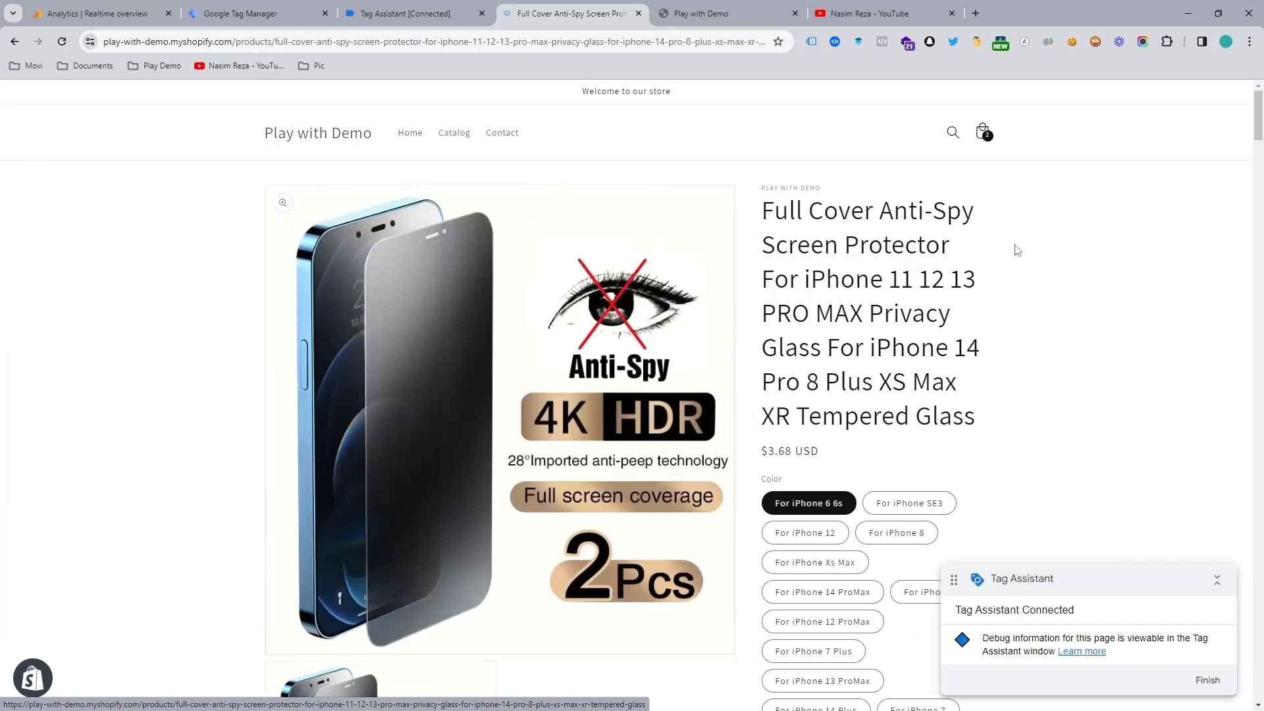
pyautogui.moveTo(1257, 125); pyautogui.dragTo(1255, 186)
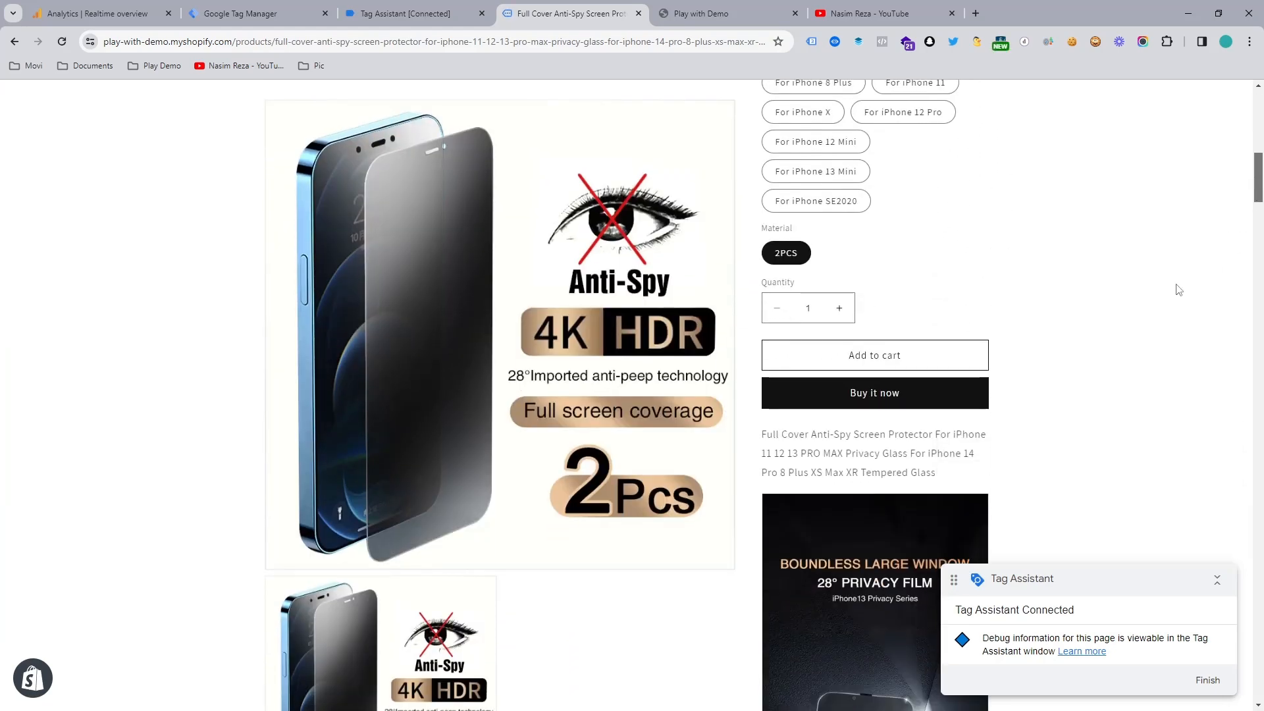
pyautogui.click(844, 363)
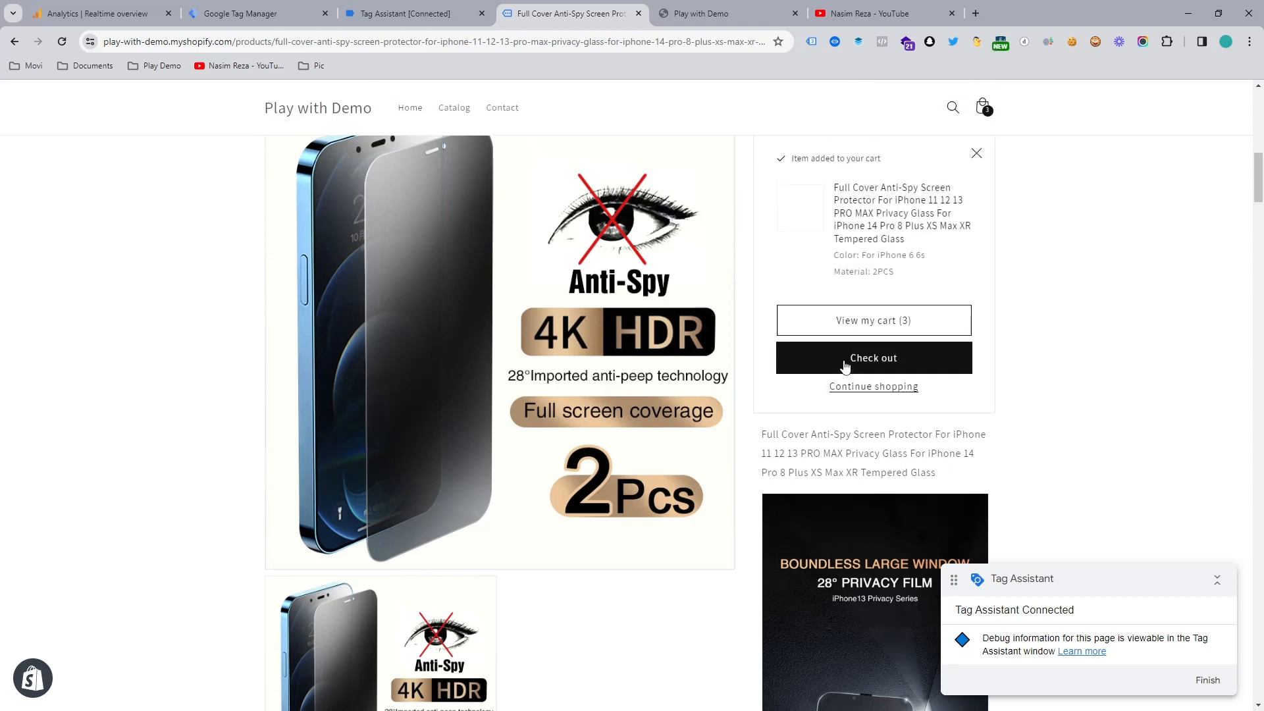
# Proceed through the cart to the checkout page and return to the Tag Assistant summary
pyautogui.click(867, 320)
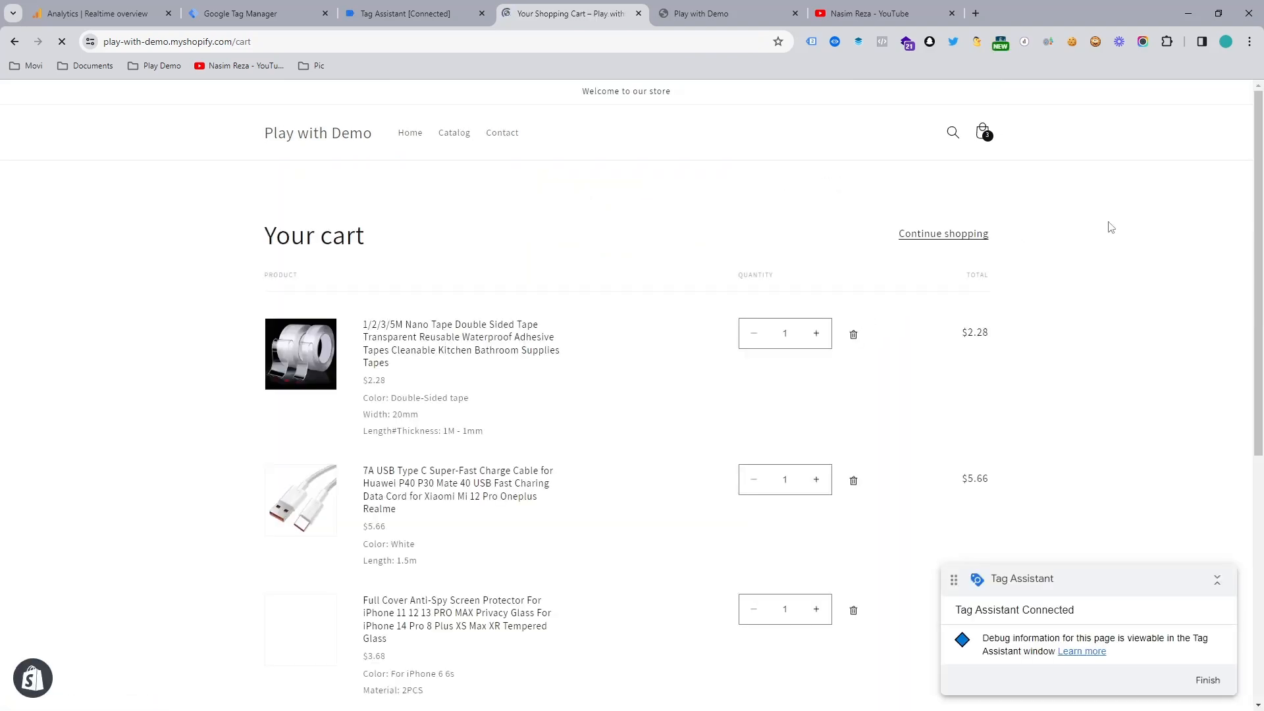
pyautogui.scroll(-5, 970, 512)
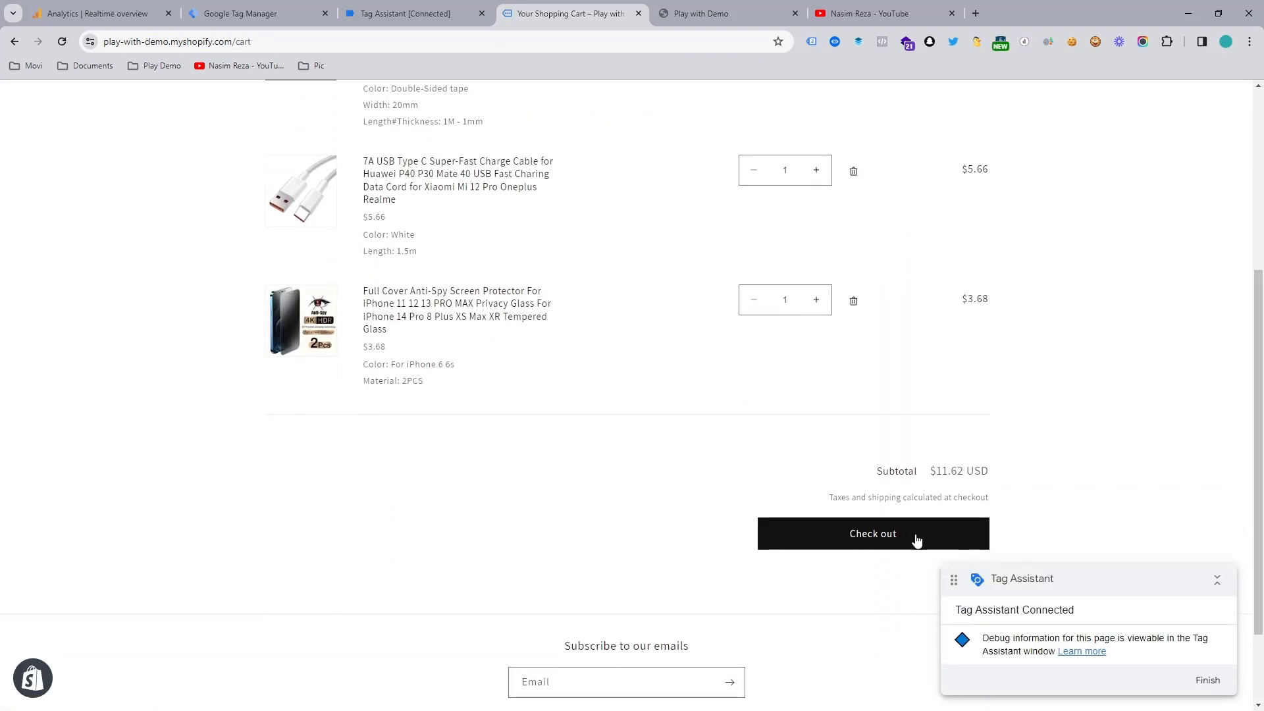
pyautogui.click(871, 540)
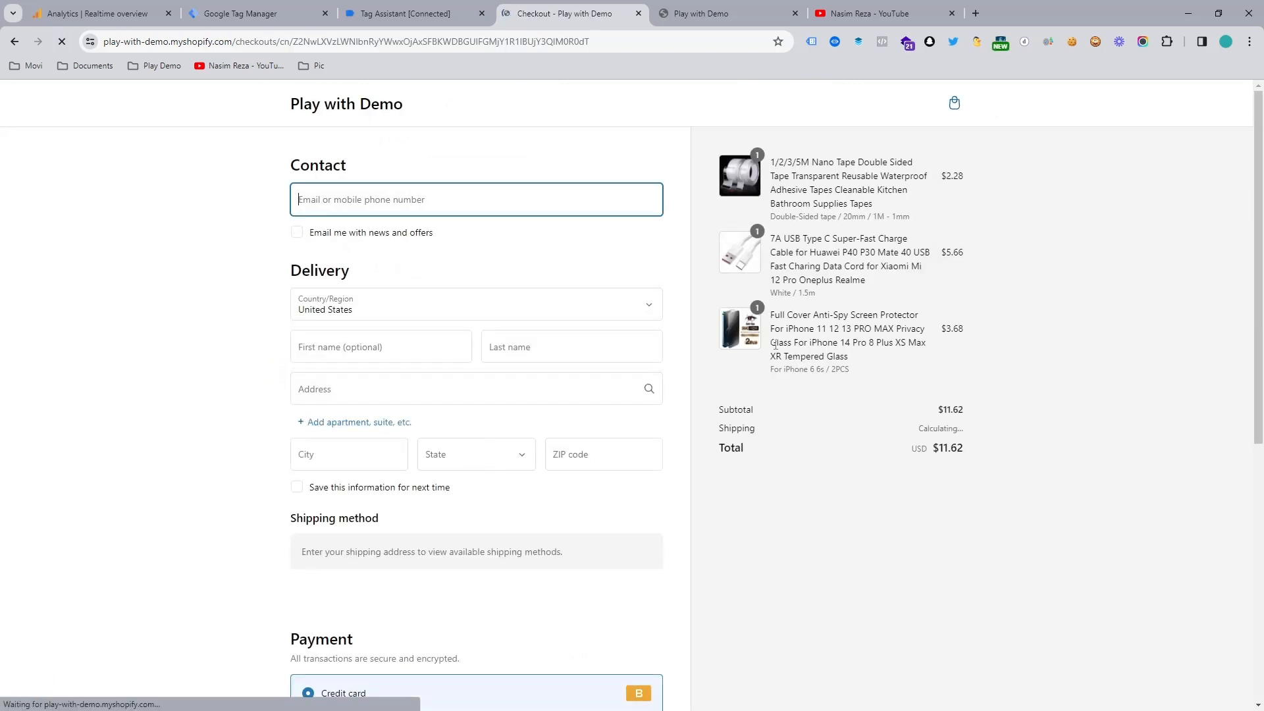
pyautogui.moveTo(1259, 139)
pyautogui.mouseDown()
pyautogui.moveTo(1253, 261)
pyautogui.moveTo(1259, 113)
pyautogui.mouseUp()
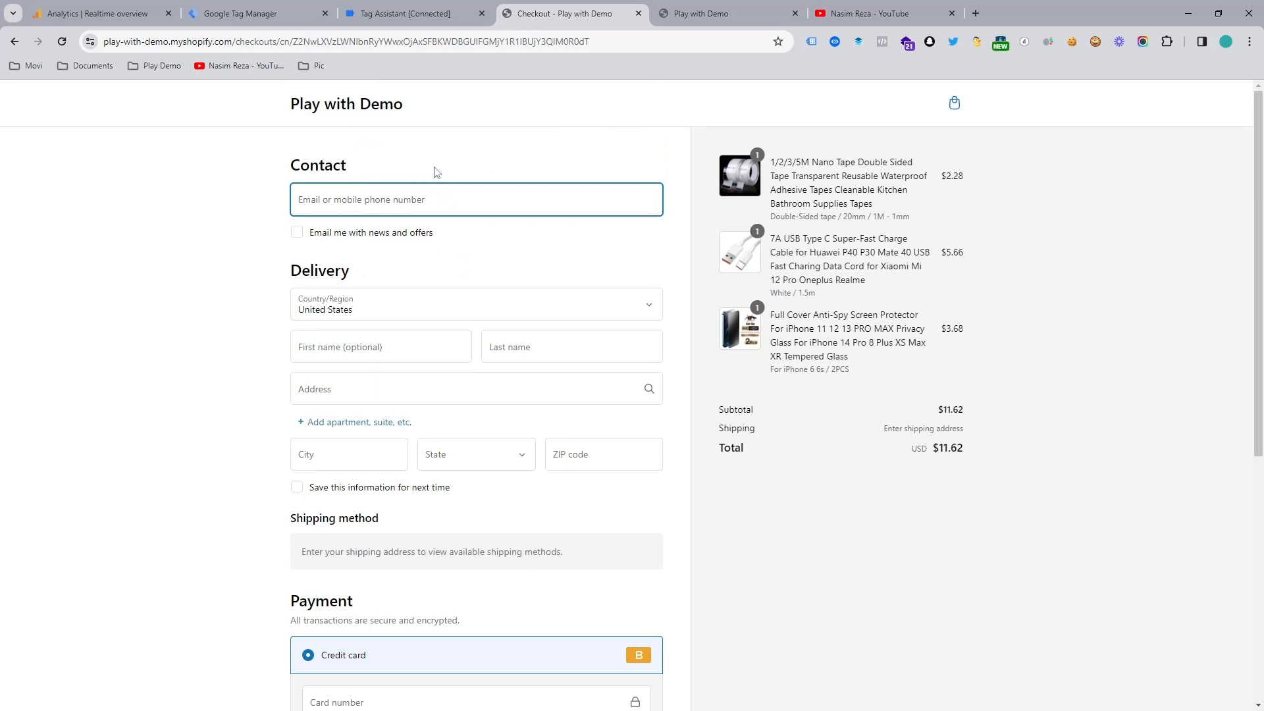
pyautogui.click(418, 5)
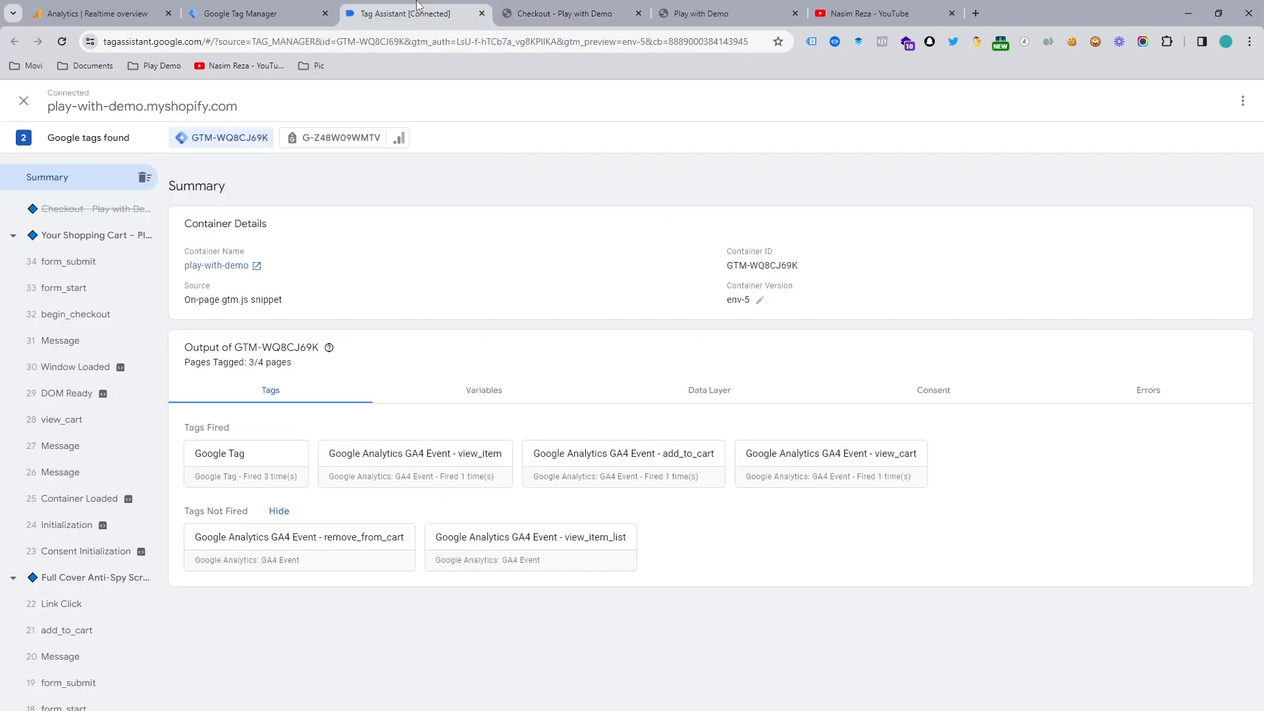
# Examine the begin_checkout event's API call in Tag Assistant and compare its items with the products on the checkout page
pyautogui.click(95, 322)
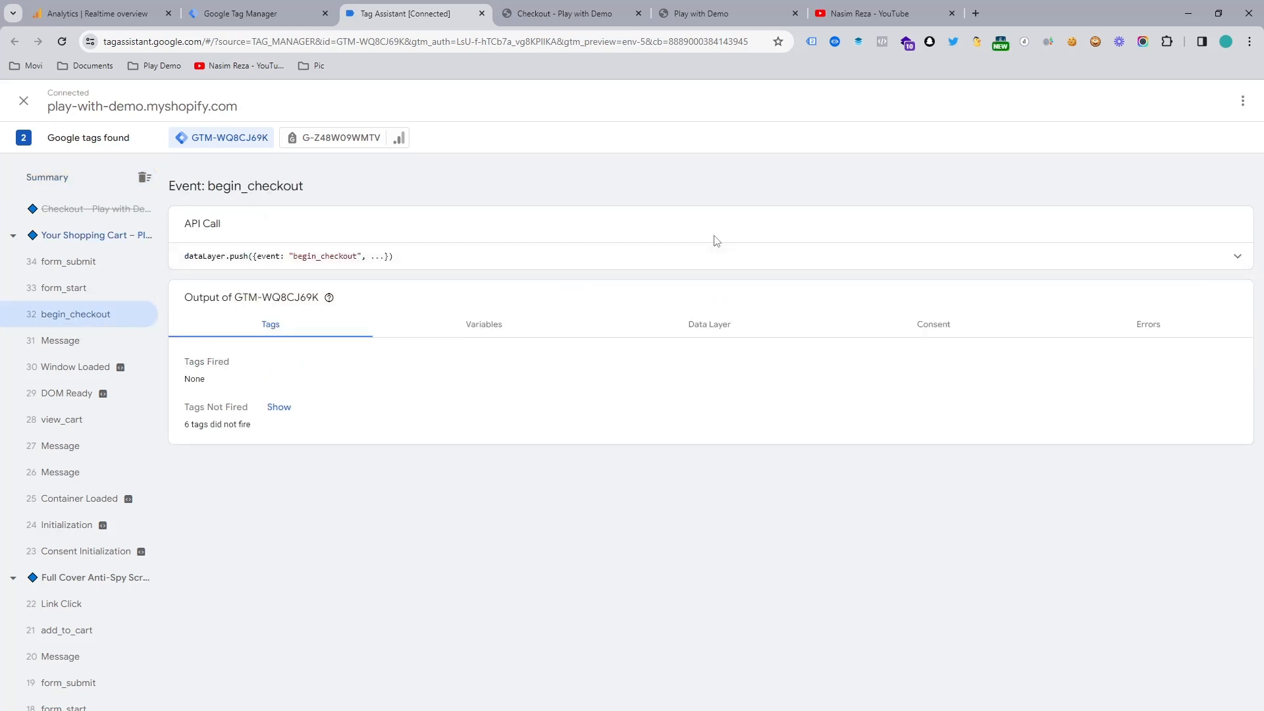
pyautogui.click(732, 254)
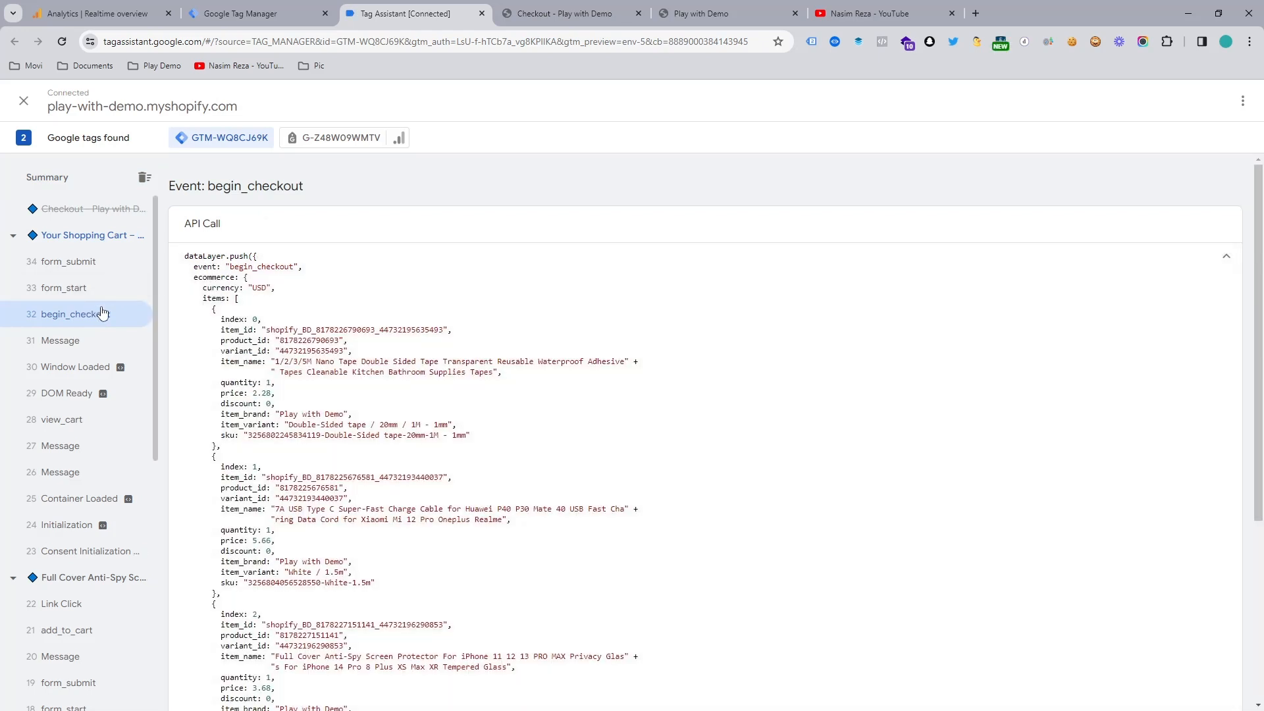
pyautogui.click(533, 6)
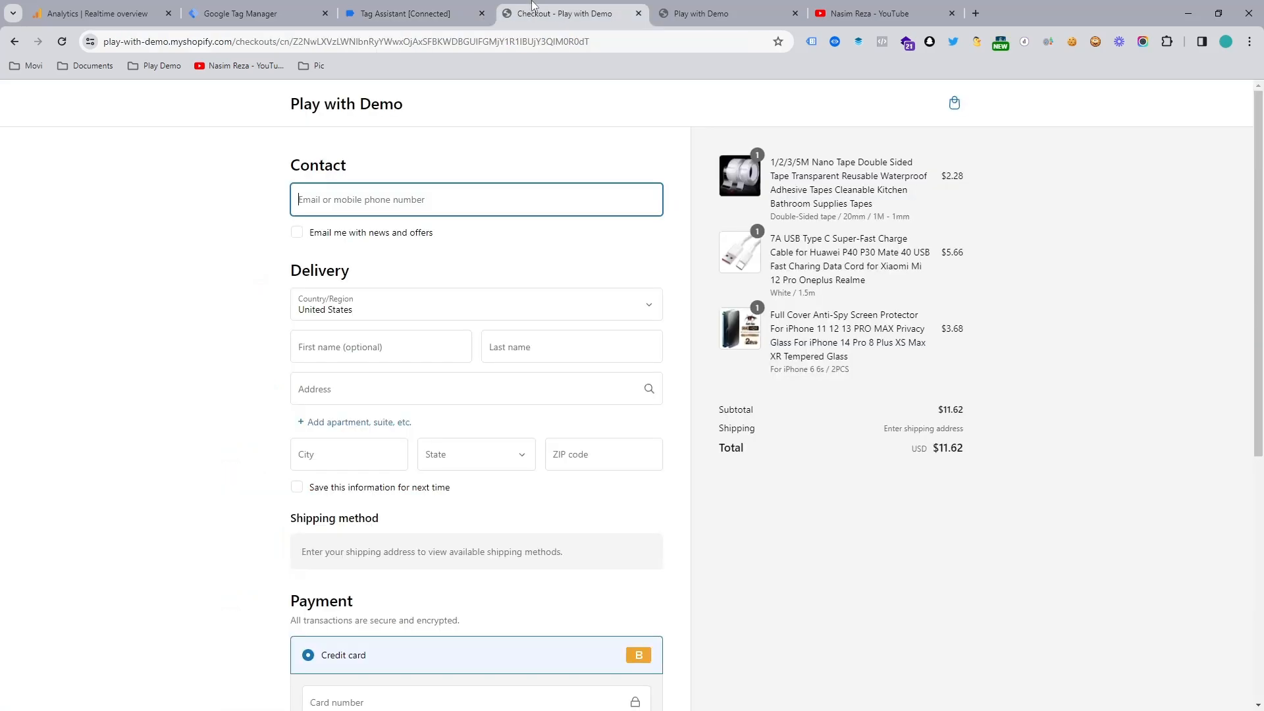
pyautogui.scroll(-6, 686, 330)
pyautogui.scroll(2, 685, 330)
pyautogui.scroll(-2, 947, 255)
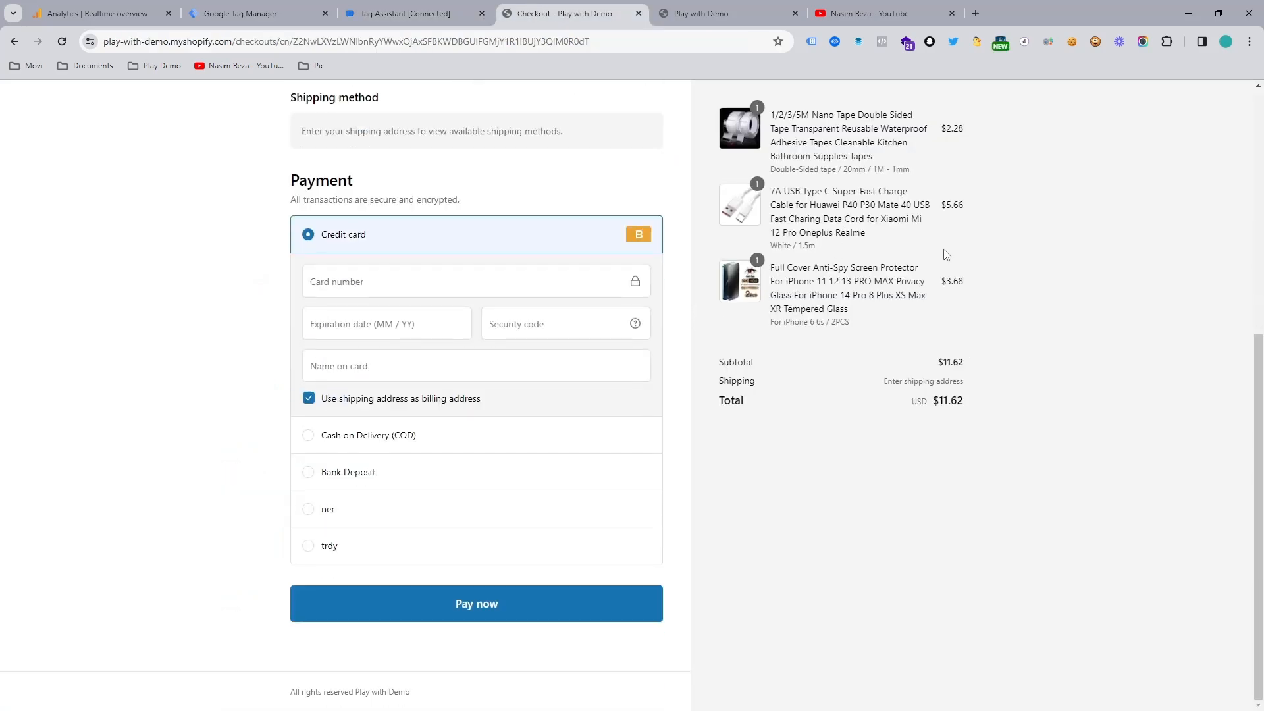
pyautogui.scroll(3, 948, 251)
pyautogui.scroll(-3, 922, 234)
pyautogui.moveTo(1260, 369); pyautogui.dragTo(1260, 97)
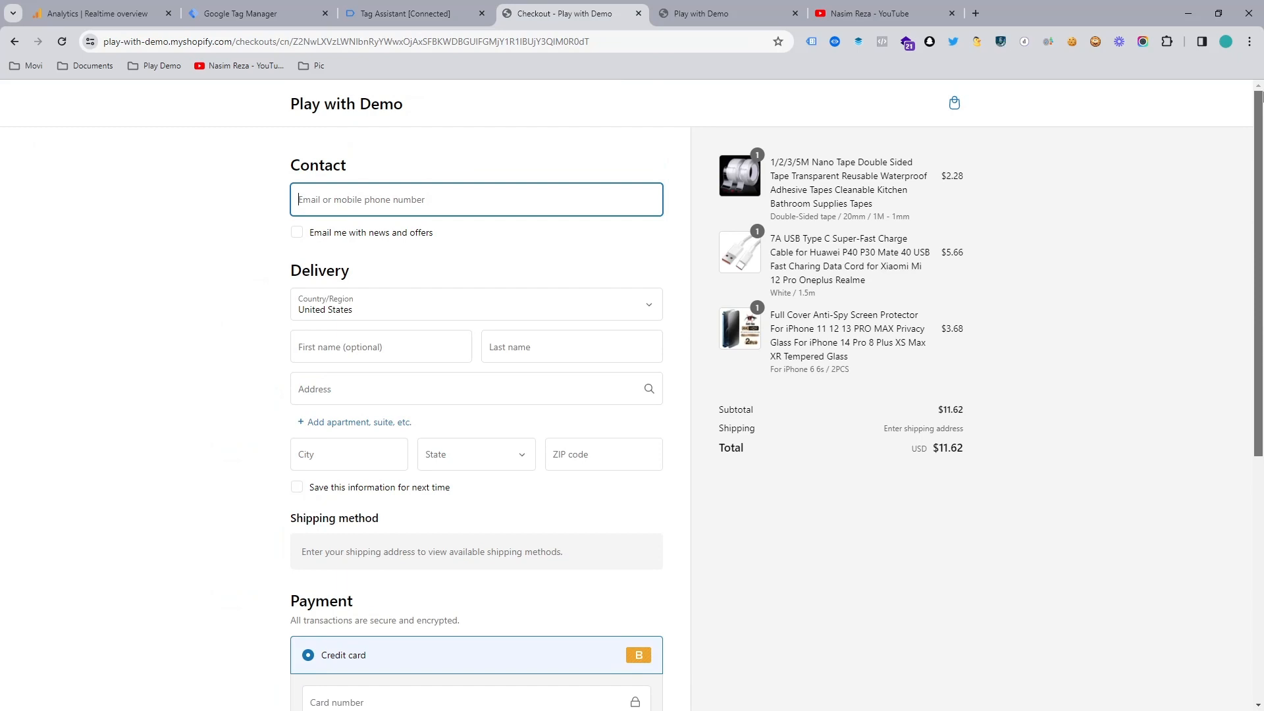
# Remove the Nano Tape and the USB Type C charge cable from the store's cart and proceed to checkout again
pyautogui.click(356, 103)
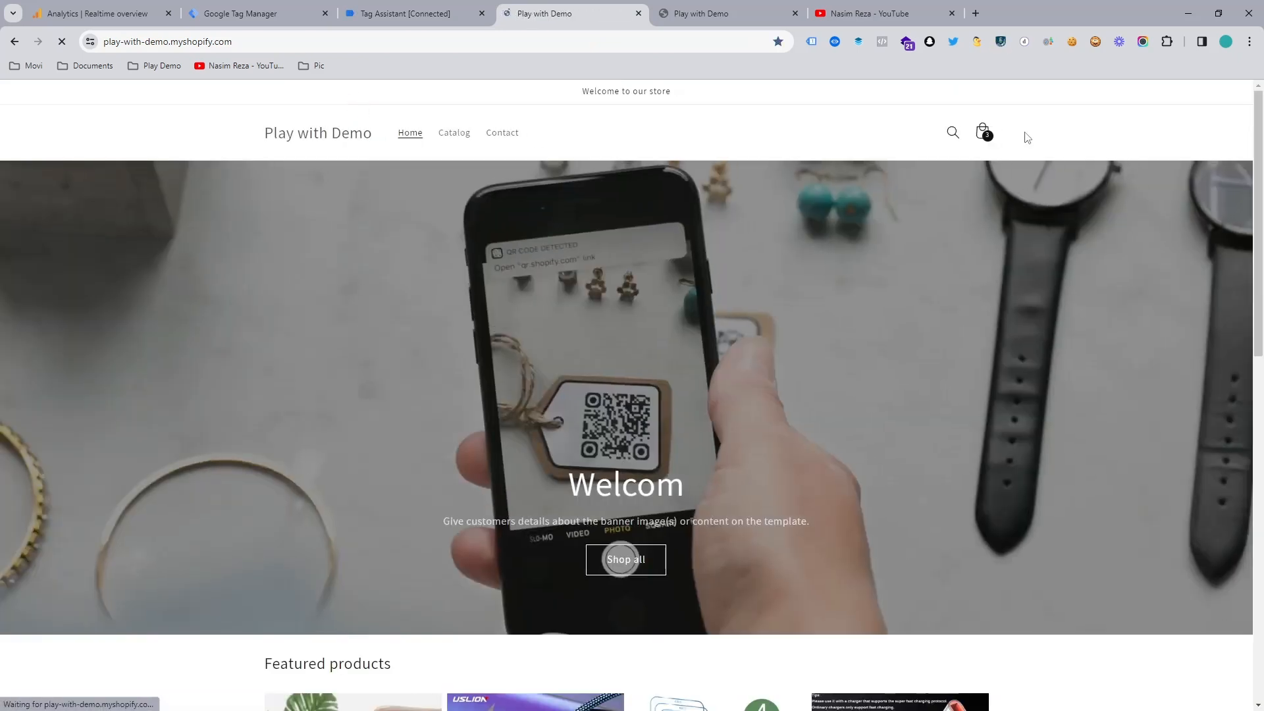
pyautogui.click(981, 139)
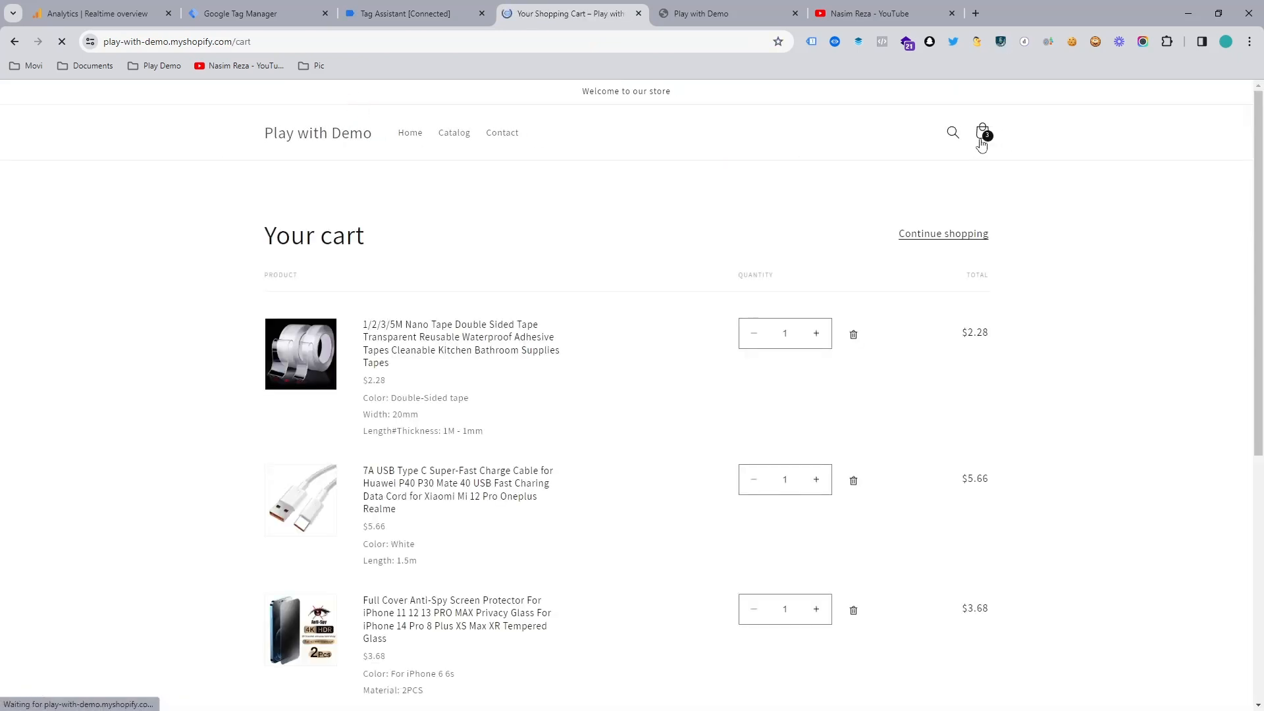
pyautogui.click(853, 336)
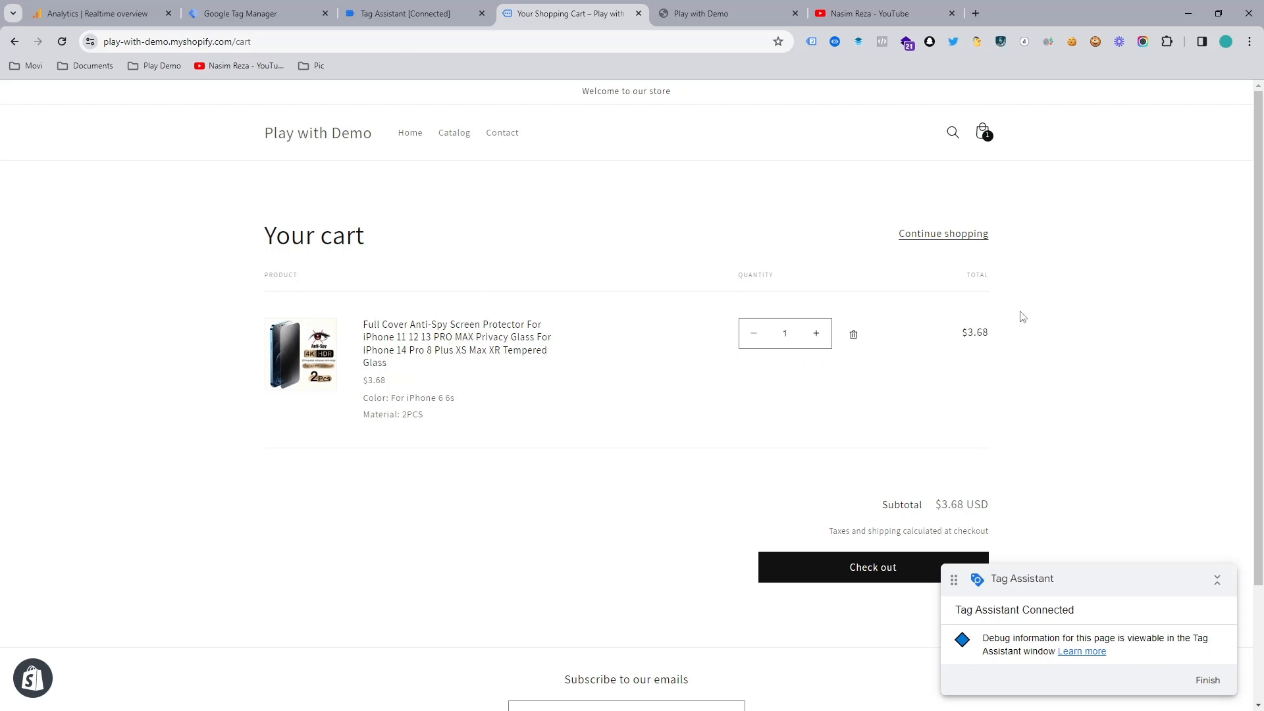
pyautogui.moveTo(1259, 219); pyautogui.dragTo(1252, 259)
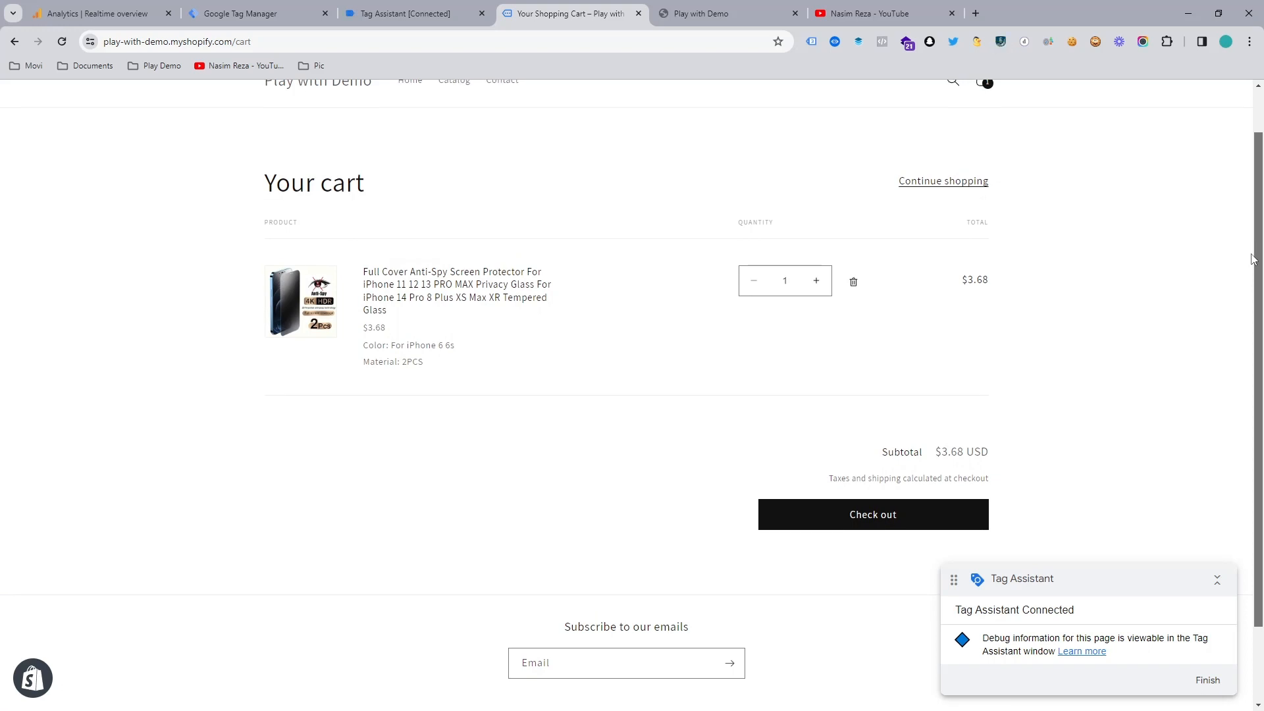
pyautogui.moveTo(1252, 258); pyautogui.dragTo(1253, 272)
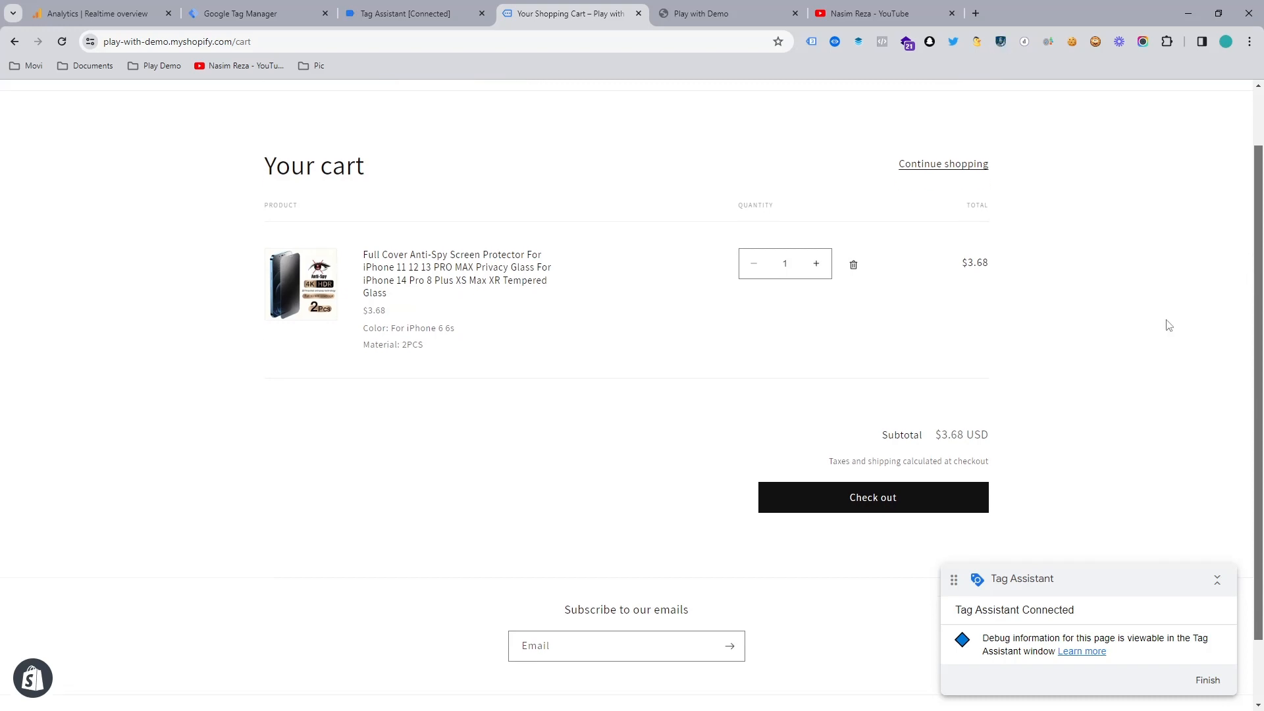
pyautogui.click(875, 499)
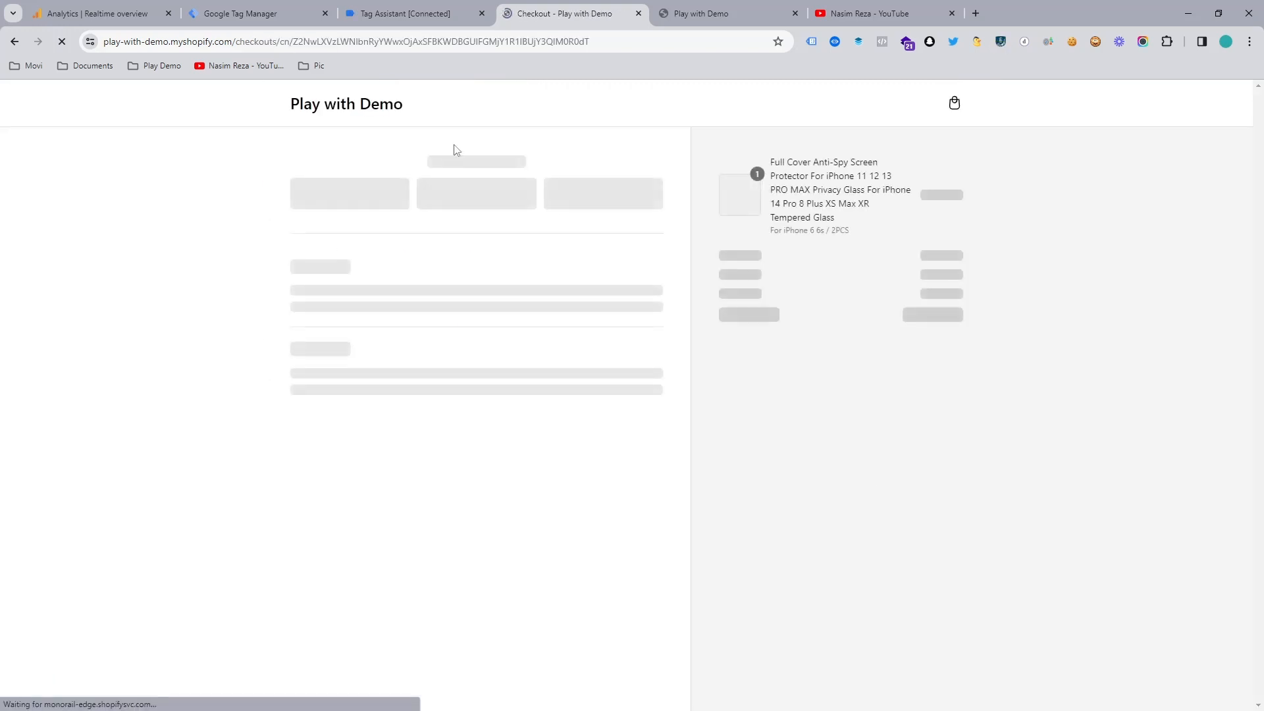
# Switch to Tag Assistant and examine the items data of the newest begin_checkout event
pyautogui.click(381, 13)
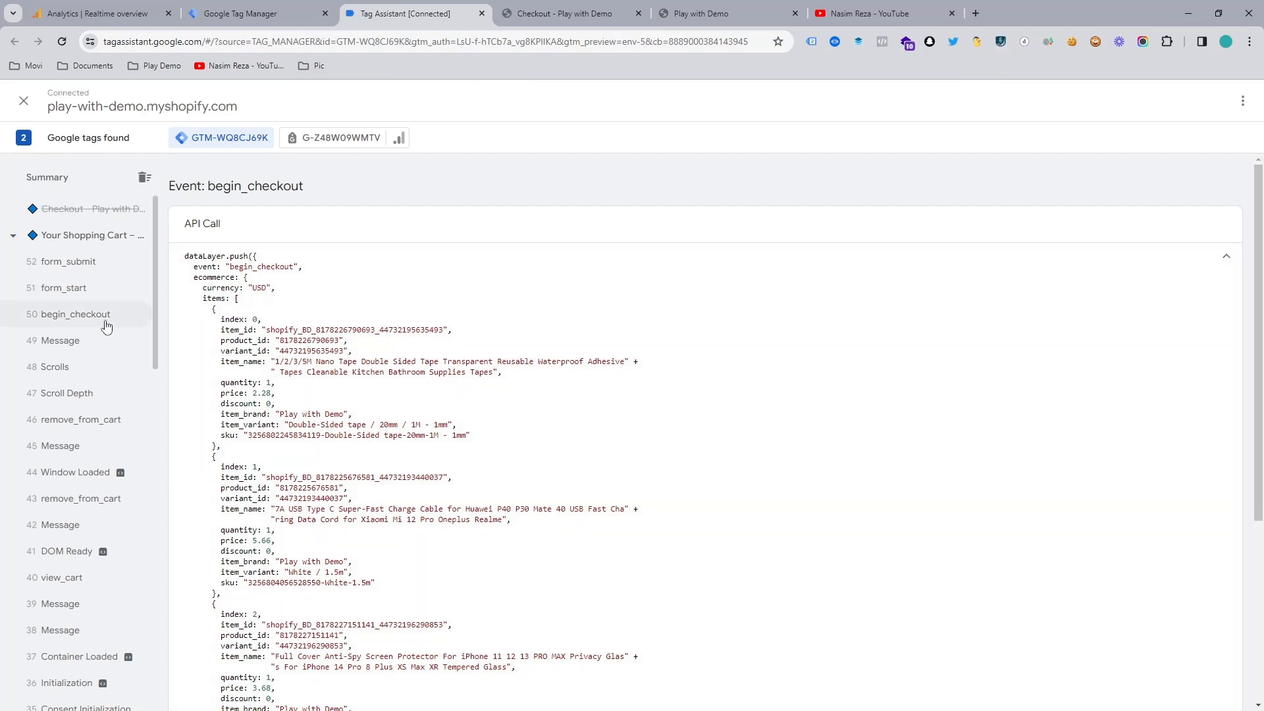
pyautogui.click(107, 327)
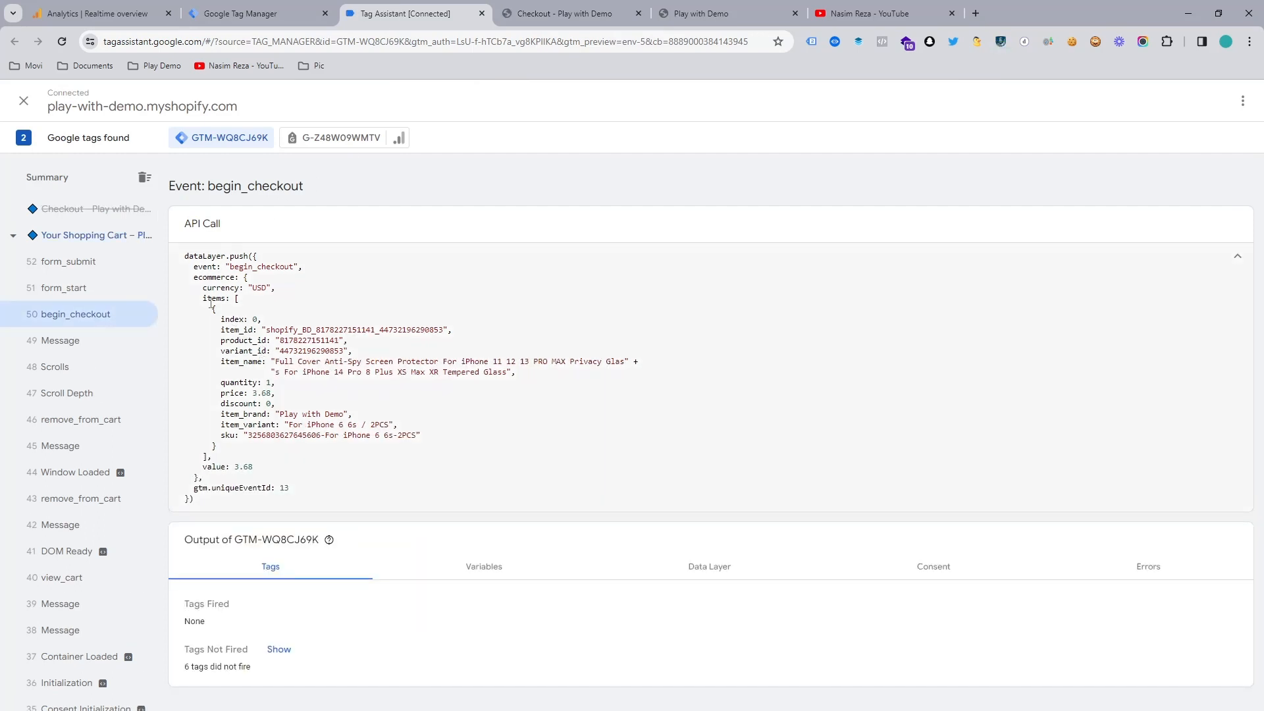
pyautogui.moveTo(203, 300); pyautogui.dragTo(362, 435)
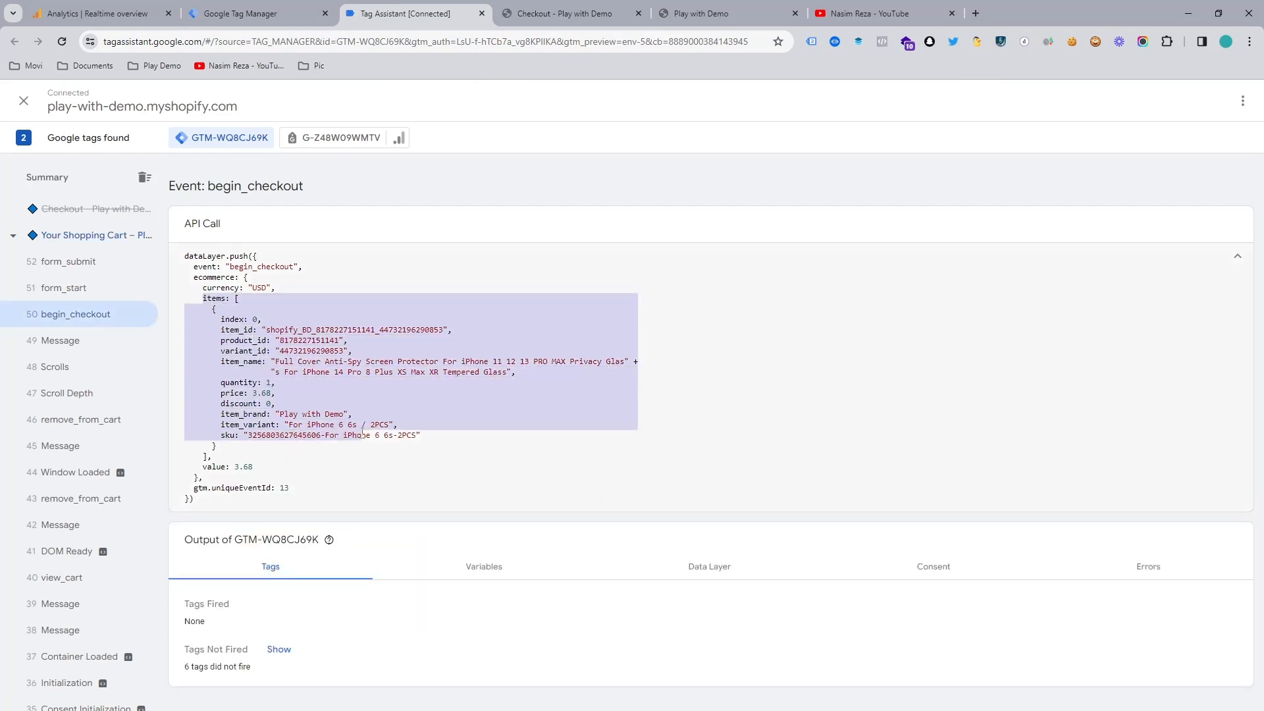
pyautogui.click(387, 426)
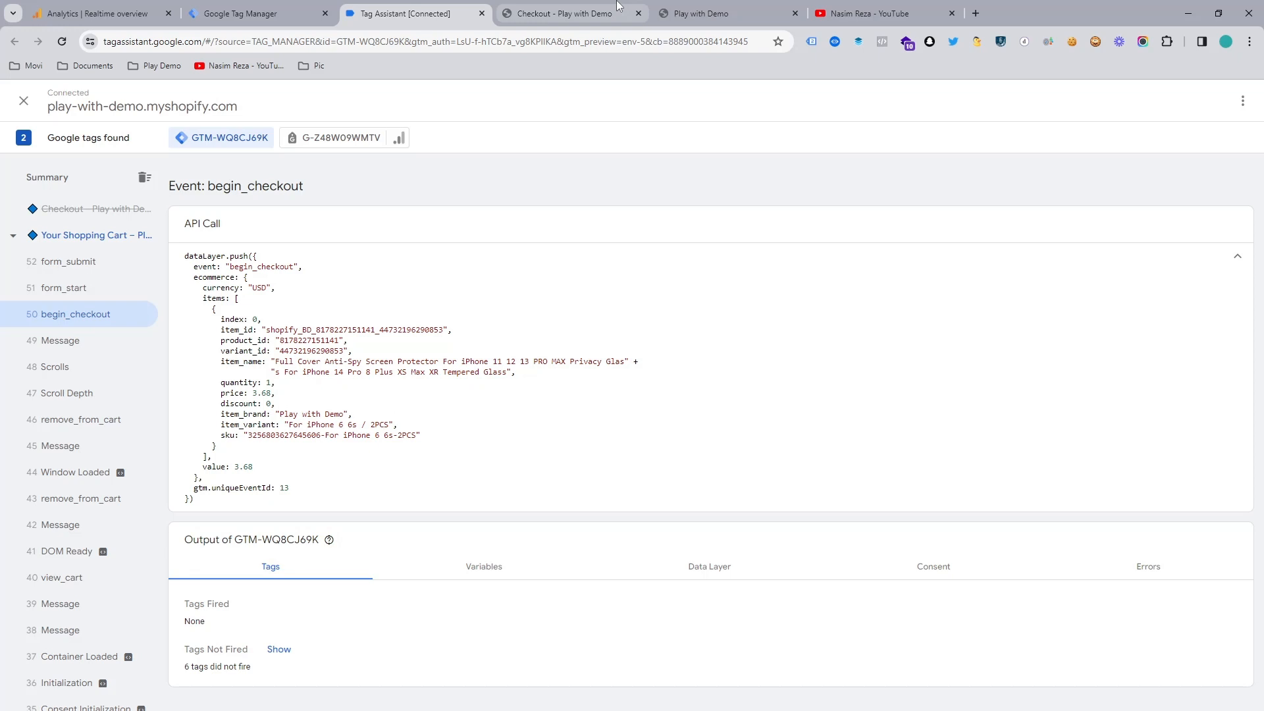
# Create a new tag of type Google Analytics: GA4 Event in the play-with-demo Google Tag Manager container
pyautogui.click(244, 5)
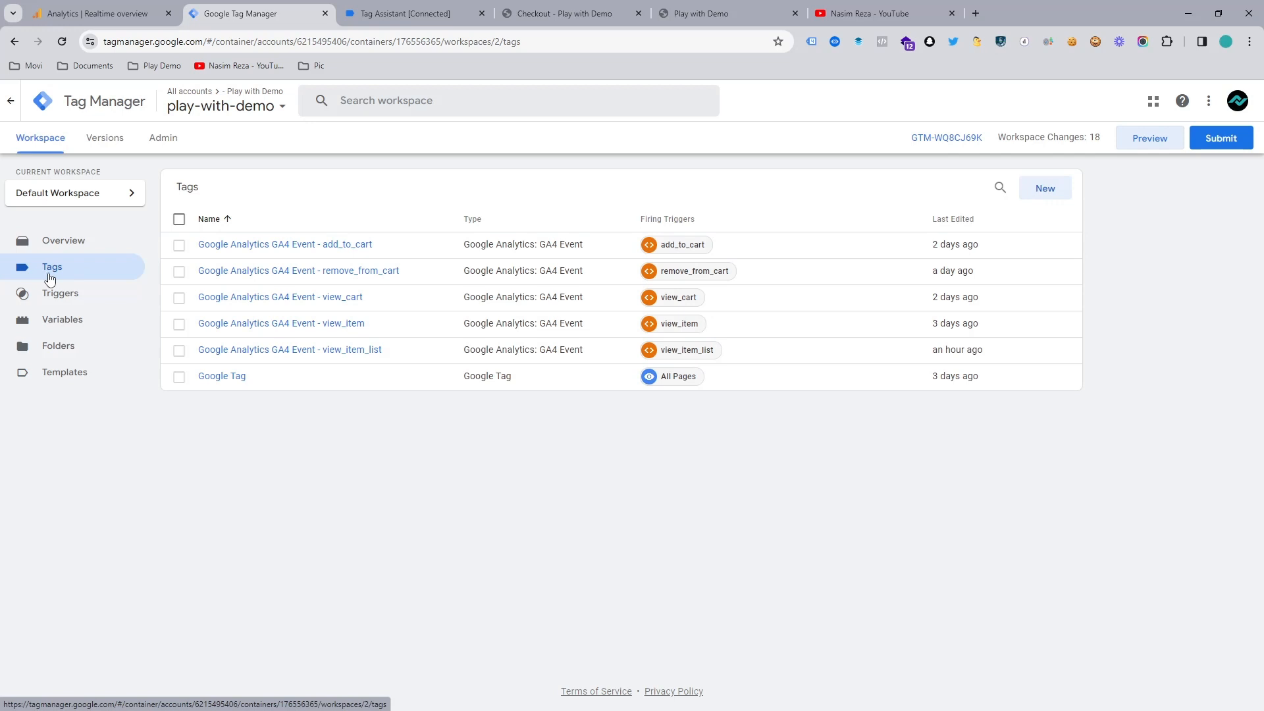
pyautogui.click(1052, 191)
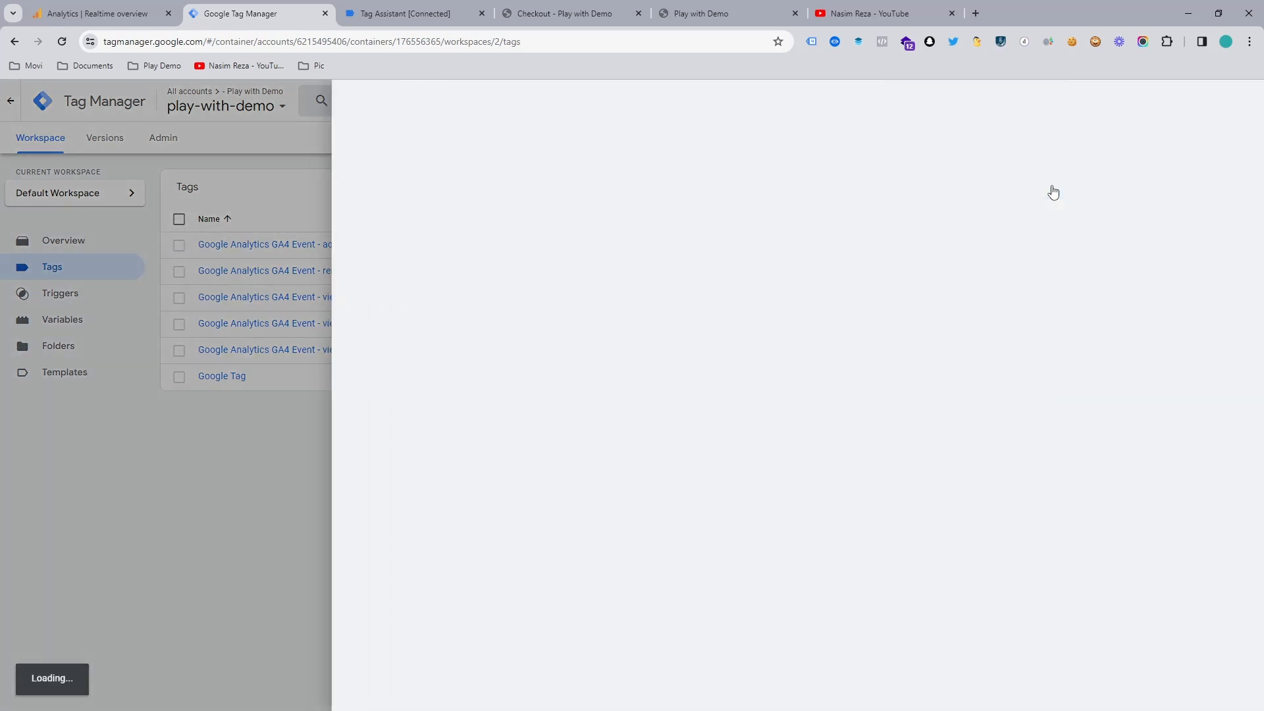
pyautogui.click(954, 254)
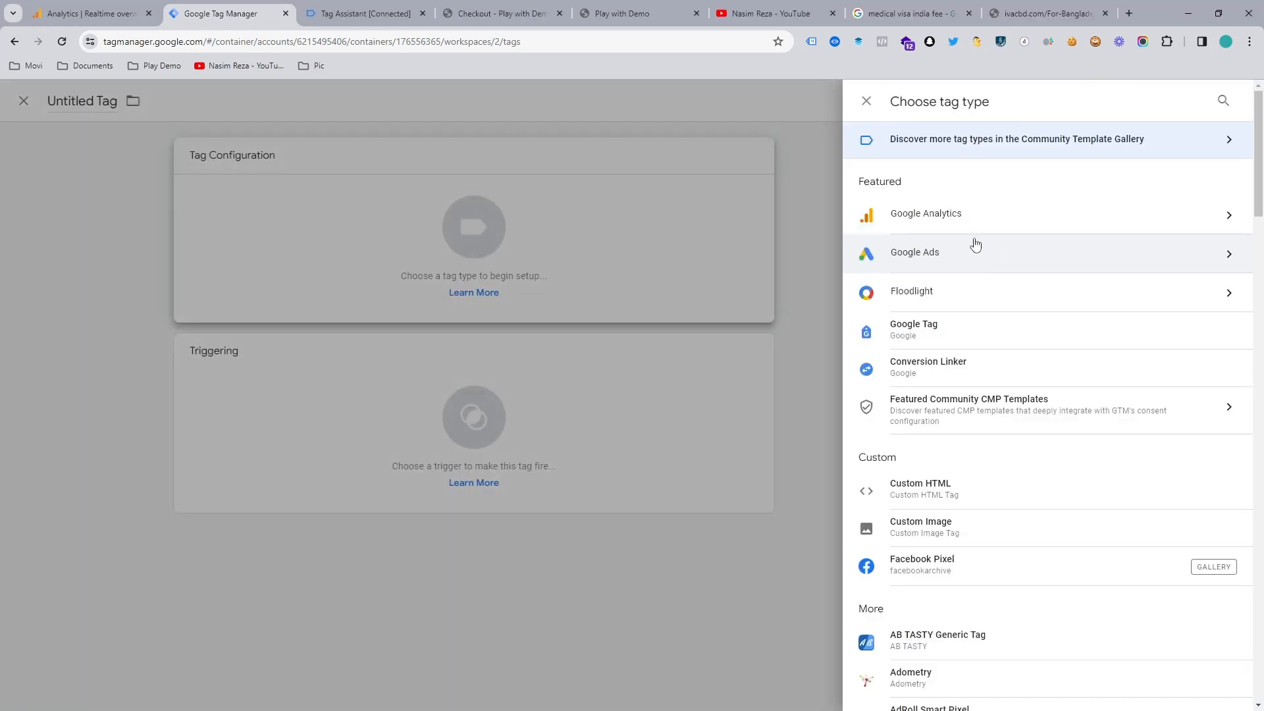
pyautogui.click(928, 226)
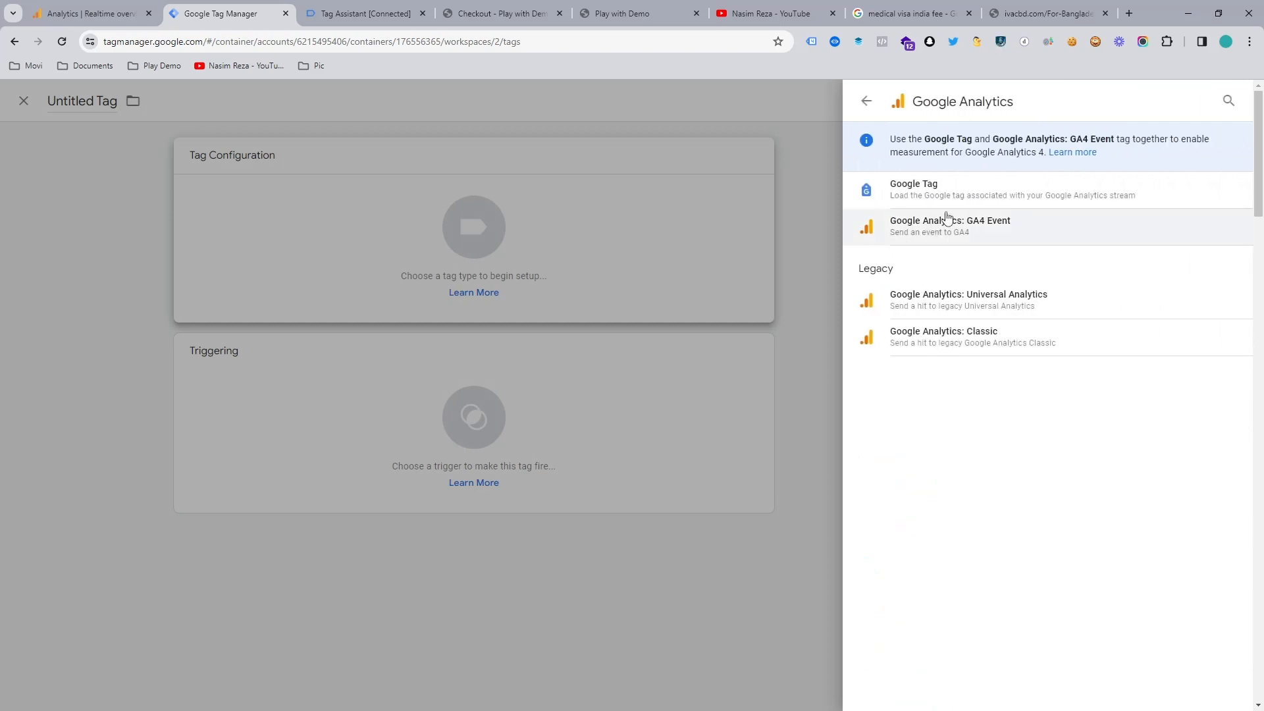
pyautogui.click(998, 232)
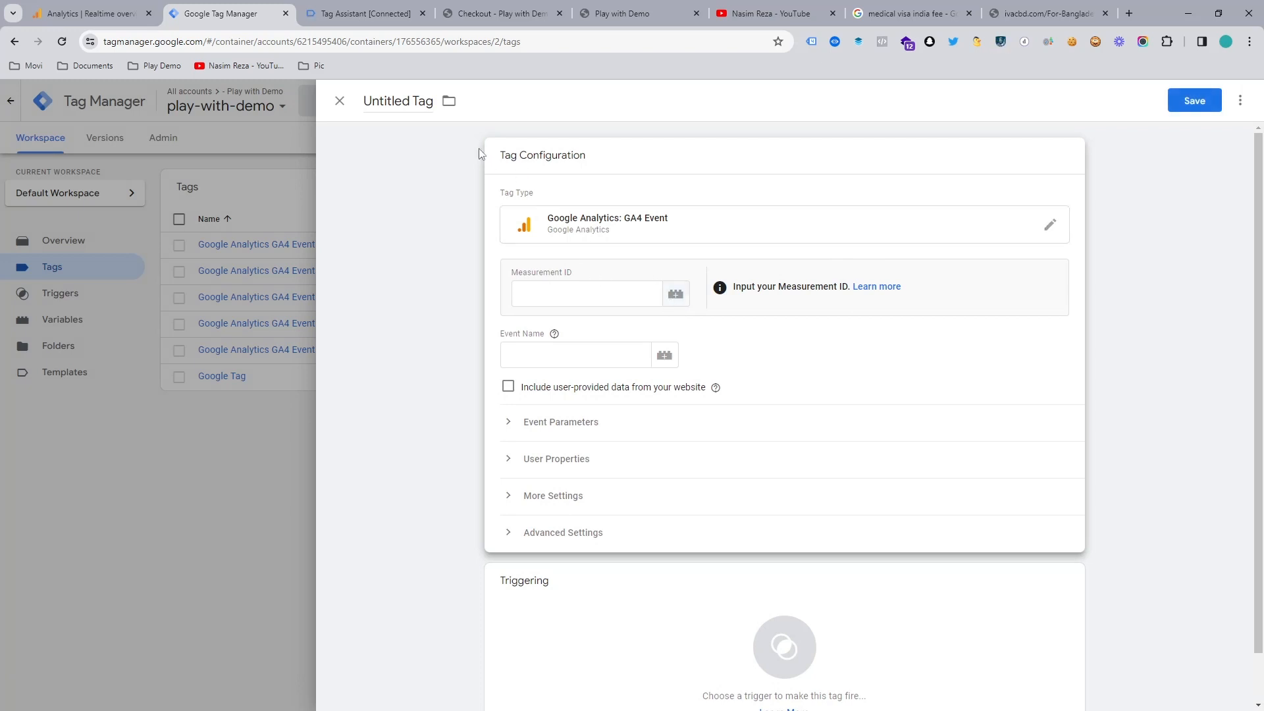
# Switch to Google Analytics and copy the measurement ID of the demo test web data stream from the admin settings
pyautogui.click(110, 6)
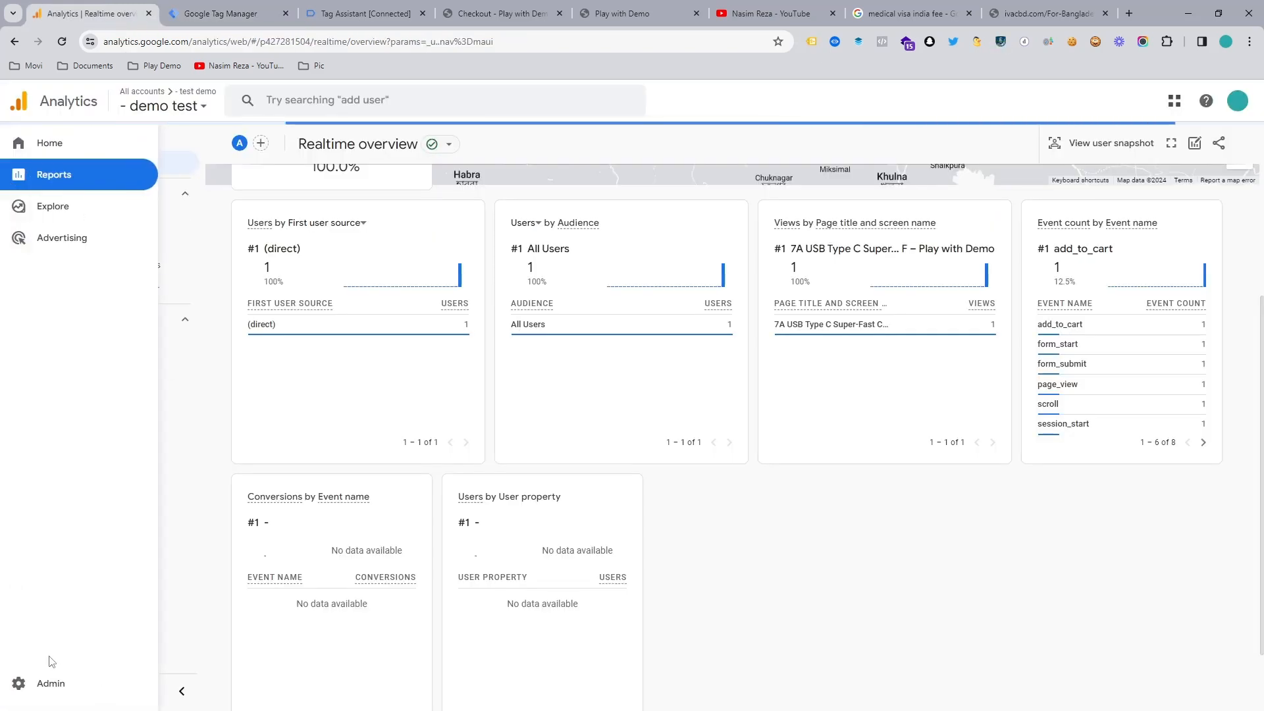
pyautogui.click(25, 686)
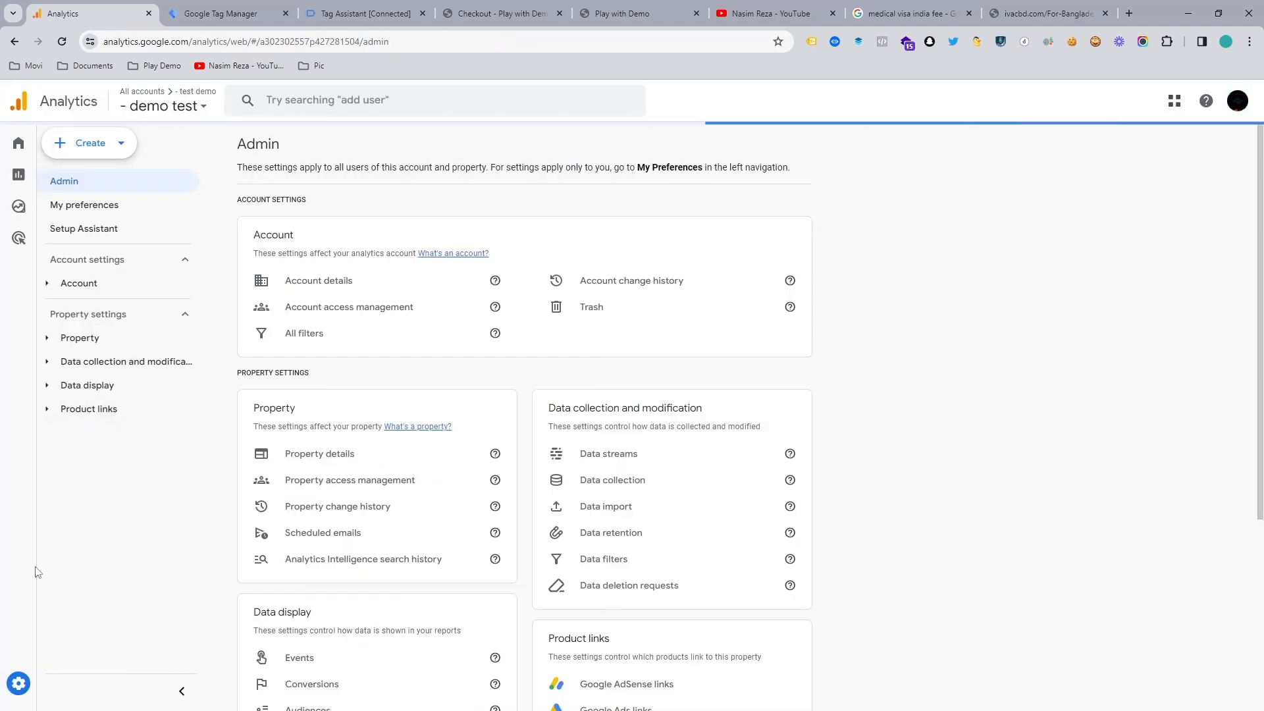
pyautogui.click(46, 362)
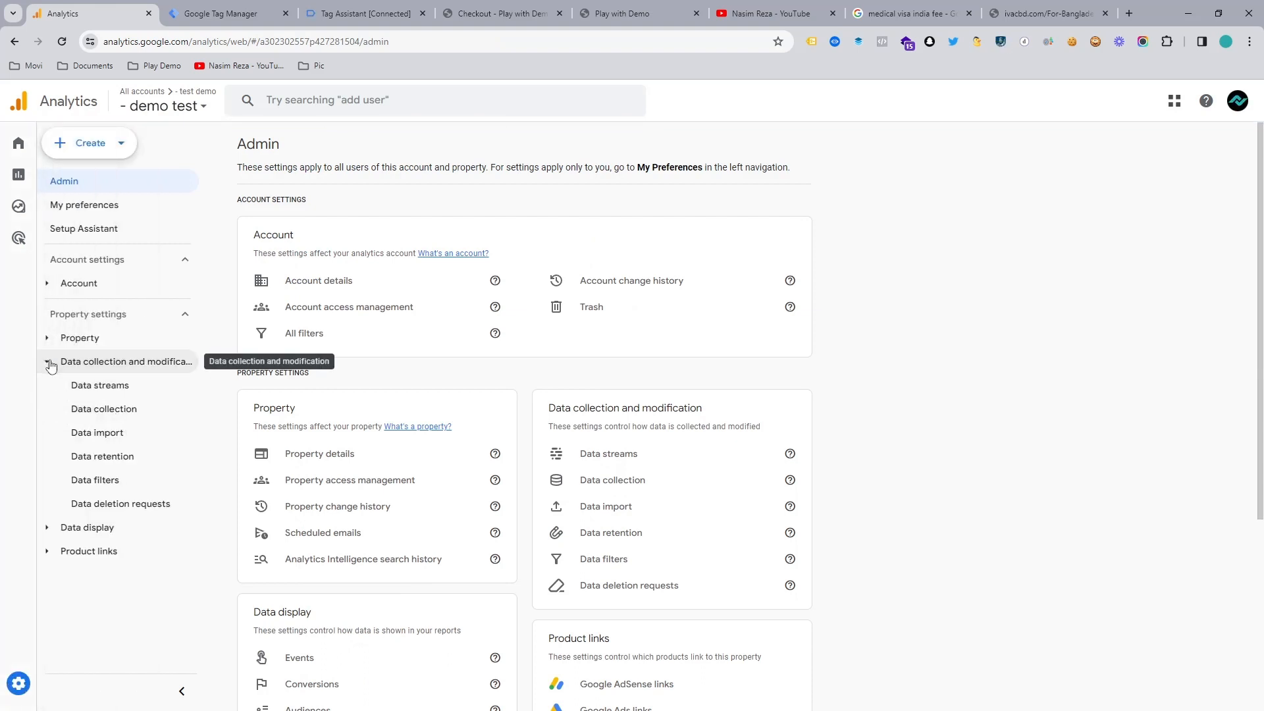
pyautogui.click(102, 387)
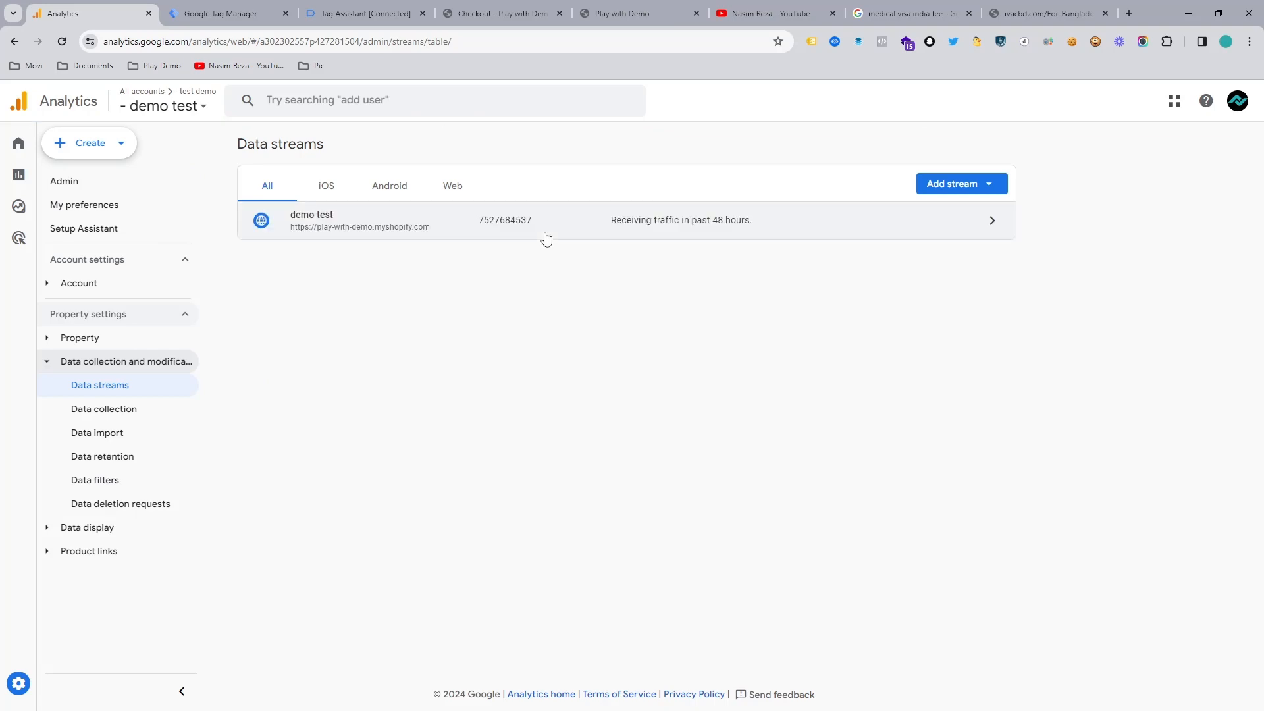
pyautogui.click(653, 236)
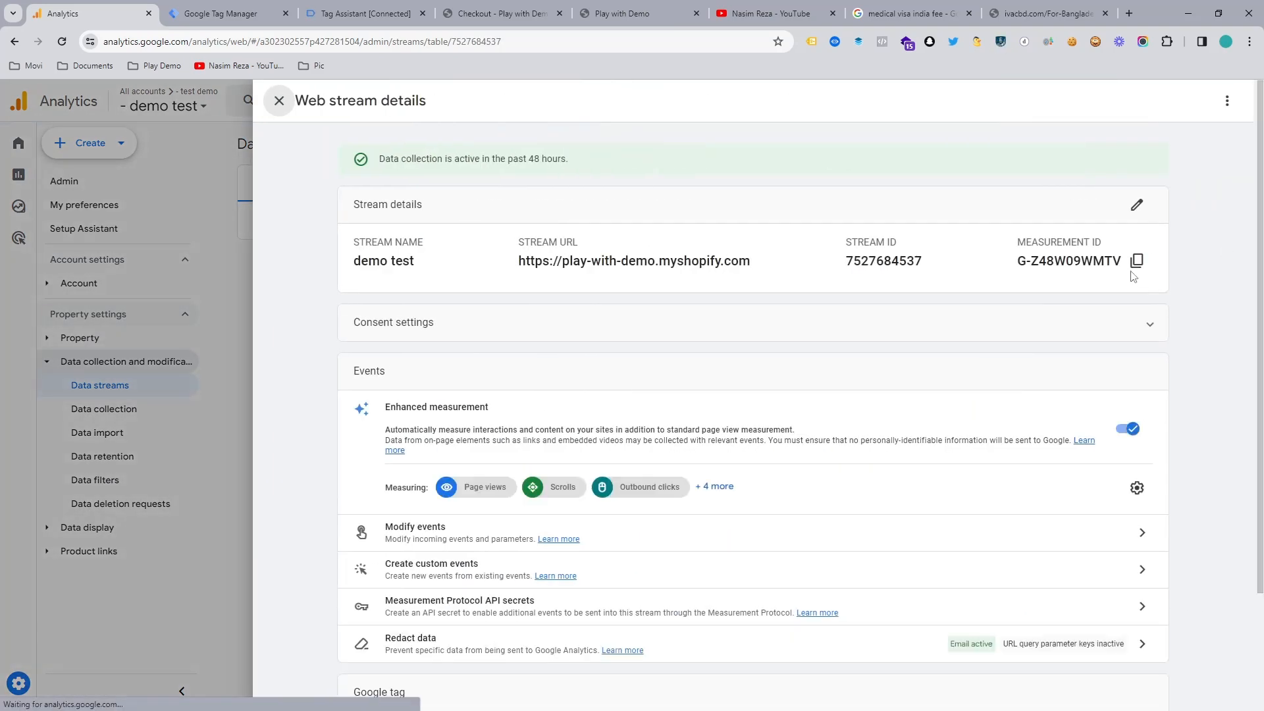
pyautogui.click(1145, 264)
# Back in Google Tag Manager, set the new tag's measurement ID to G-Z48W09WMTV
pyautogui.click(276, 7)
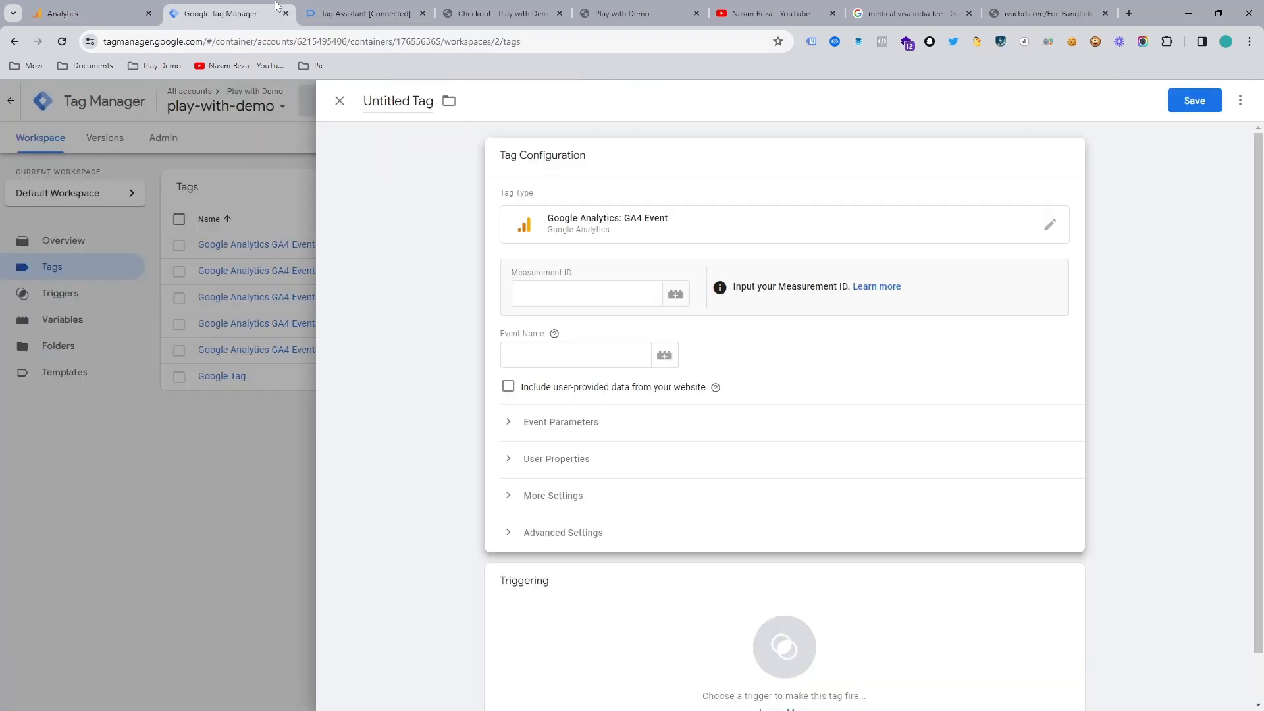
pyautogui.click(584, 294)
pyautogui.hotkey('ctrl', 'v')
pyautogui.hotkey('ctrl', 'v')
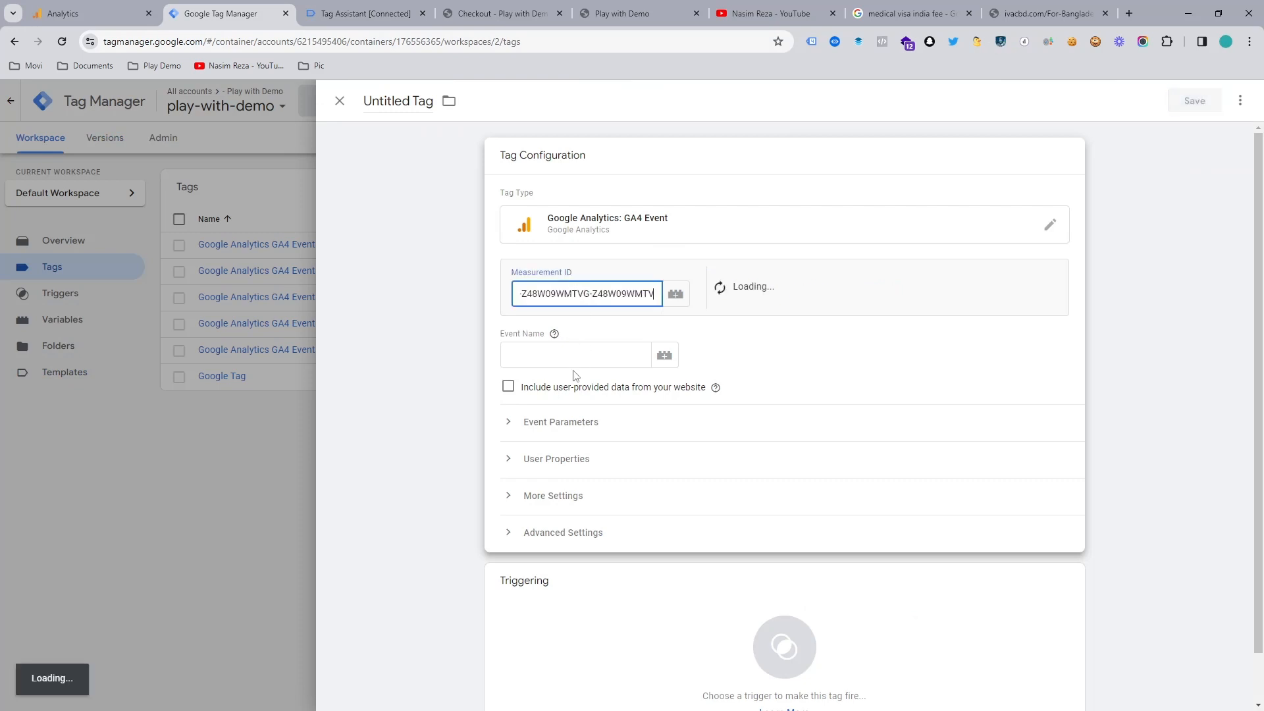
pyautogui.hotkey('ctrl', 'a')
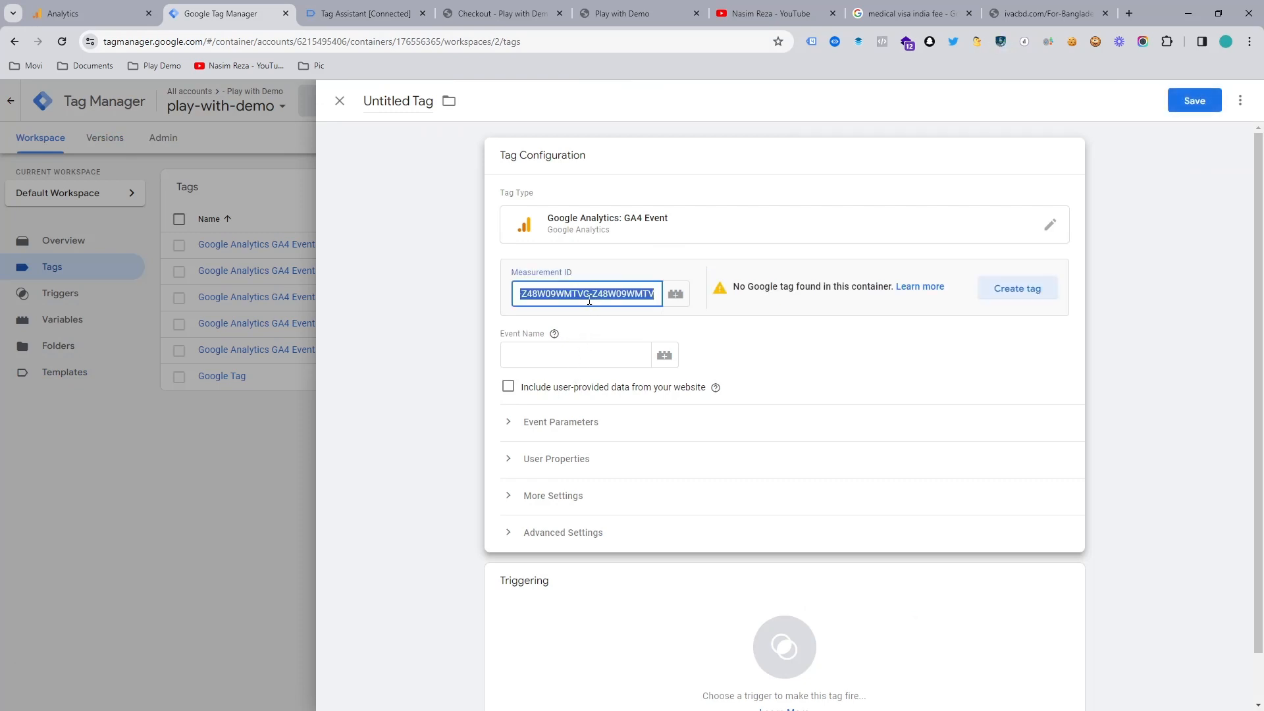
pyautogui.hotkey('ctrl', 'v')
pyautogui.click(590, 330)
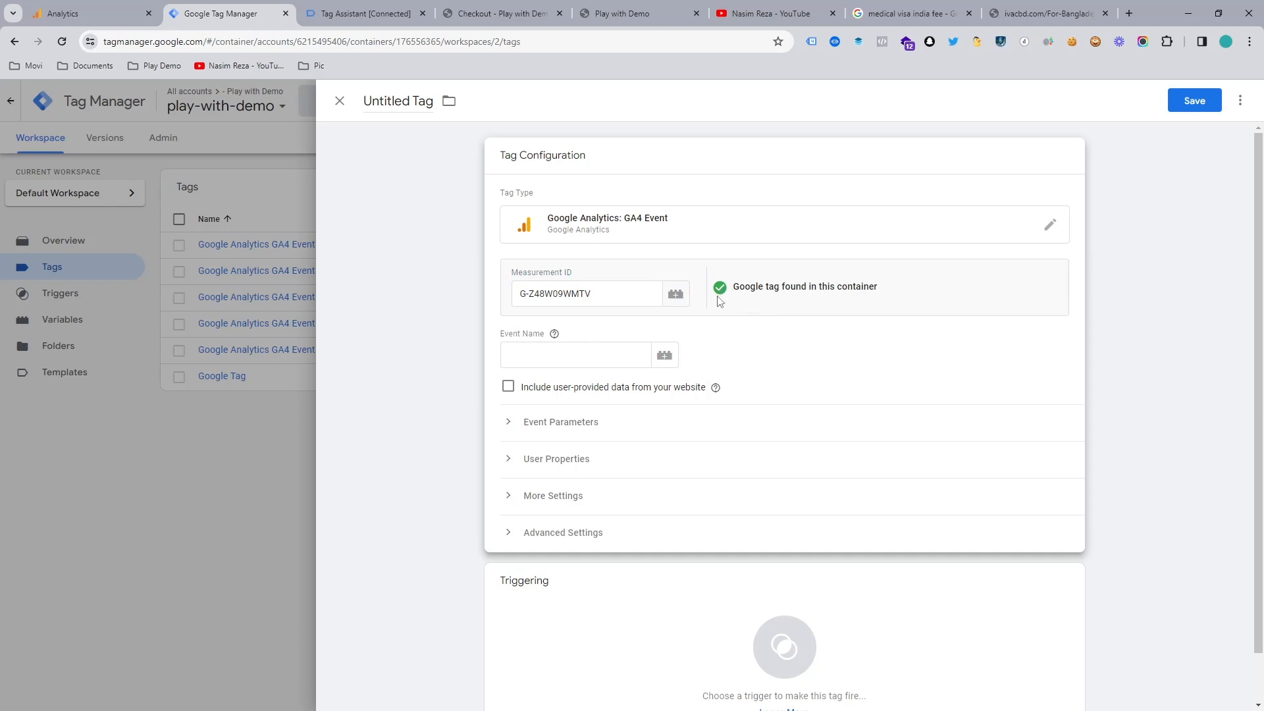
# Copy the event name from Tag Assistant and set the new tag's event name to begin_checkout
pyautogui.click(579, 354)
pyautogui.click(381, 7)
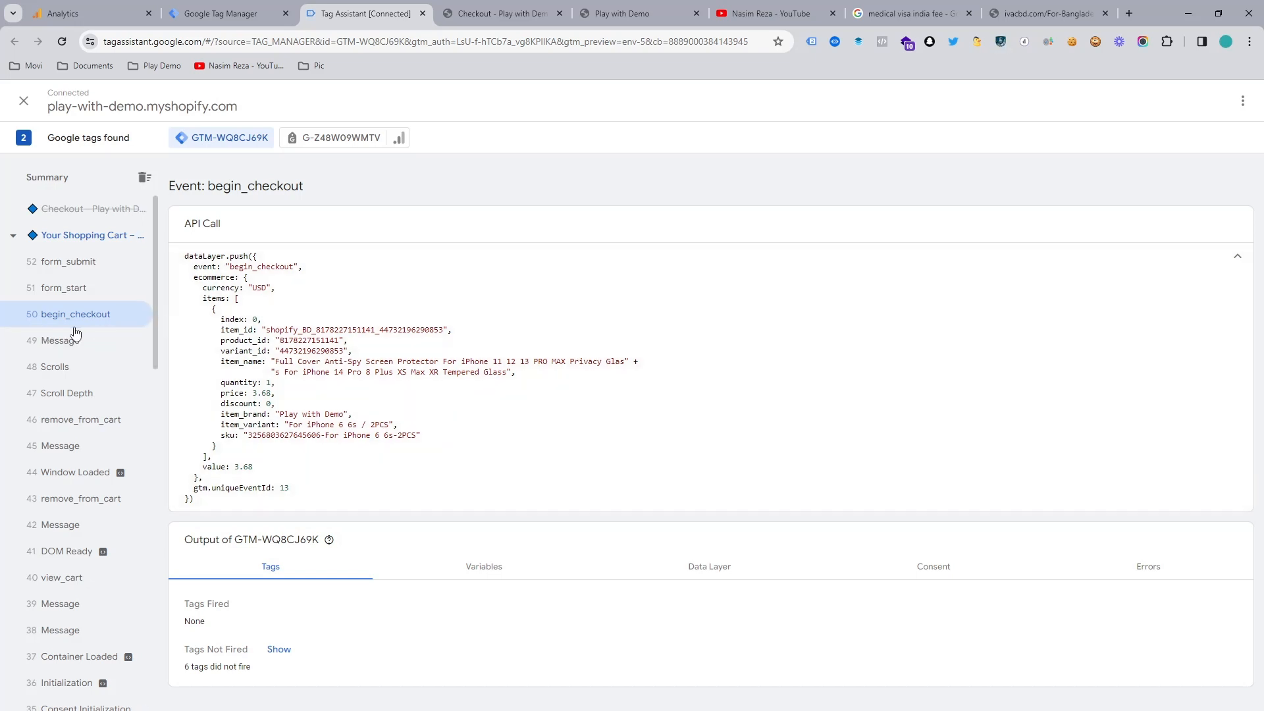
pyautogui.doubleClick(251, 187)
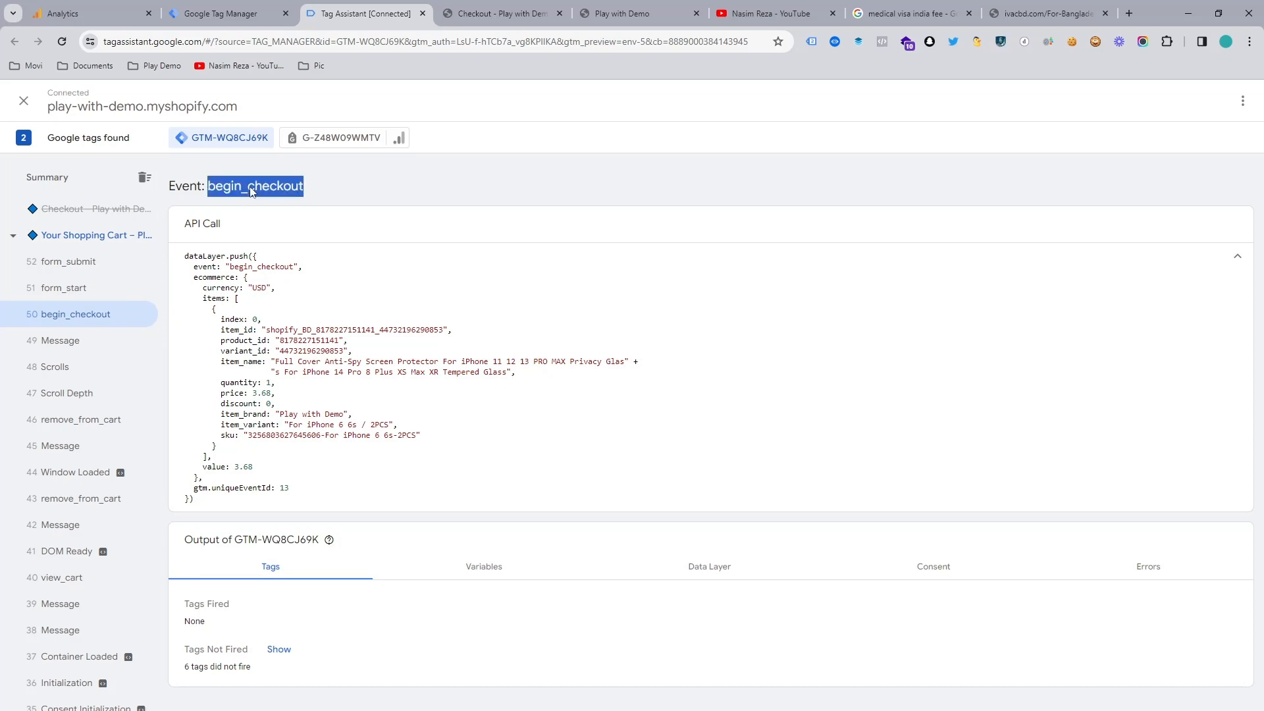
pyautogui.click(289, 9)
pyautogui.hotkey('ctrl', 'v')
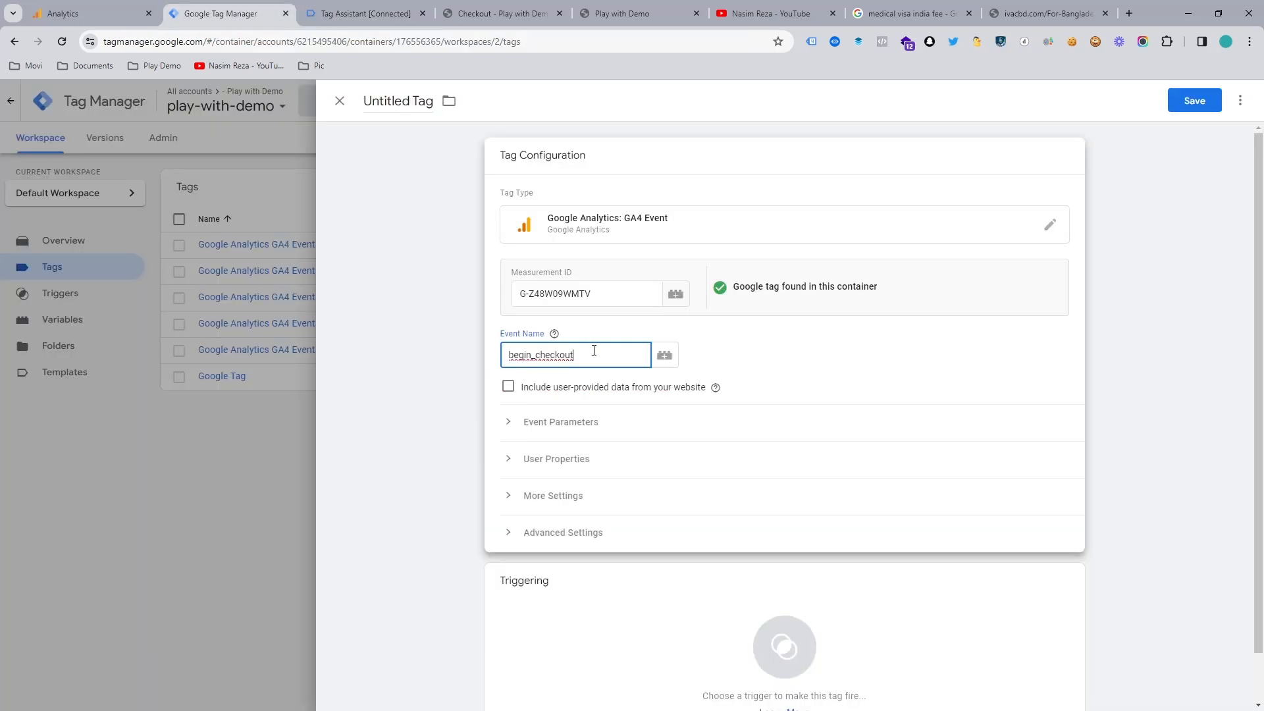
# Close the medical visa search tab and the ivacbd.com tab in the browser
pyautogui.click(950, 5)
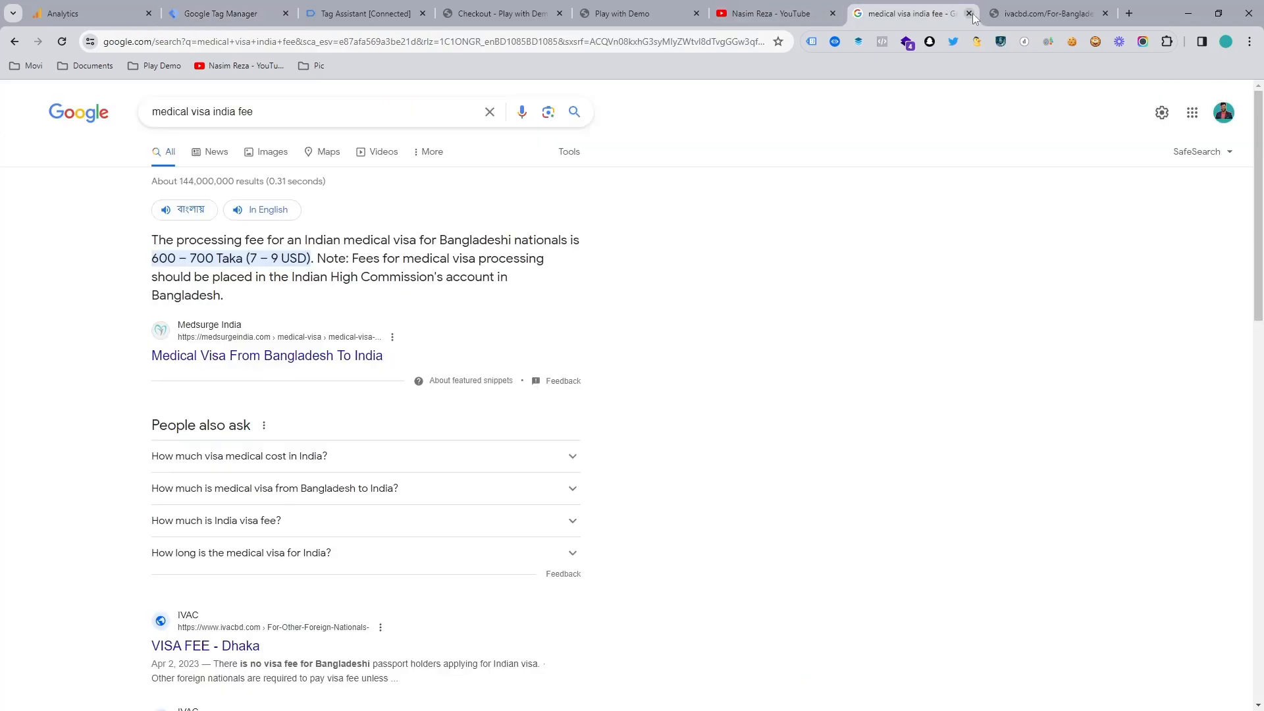
pyautogui.click(970, 13)
pyautogui.click(969, 13)
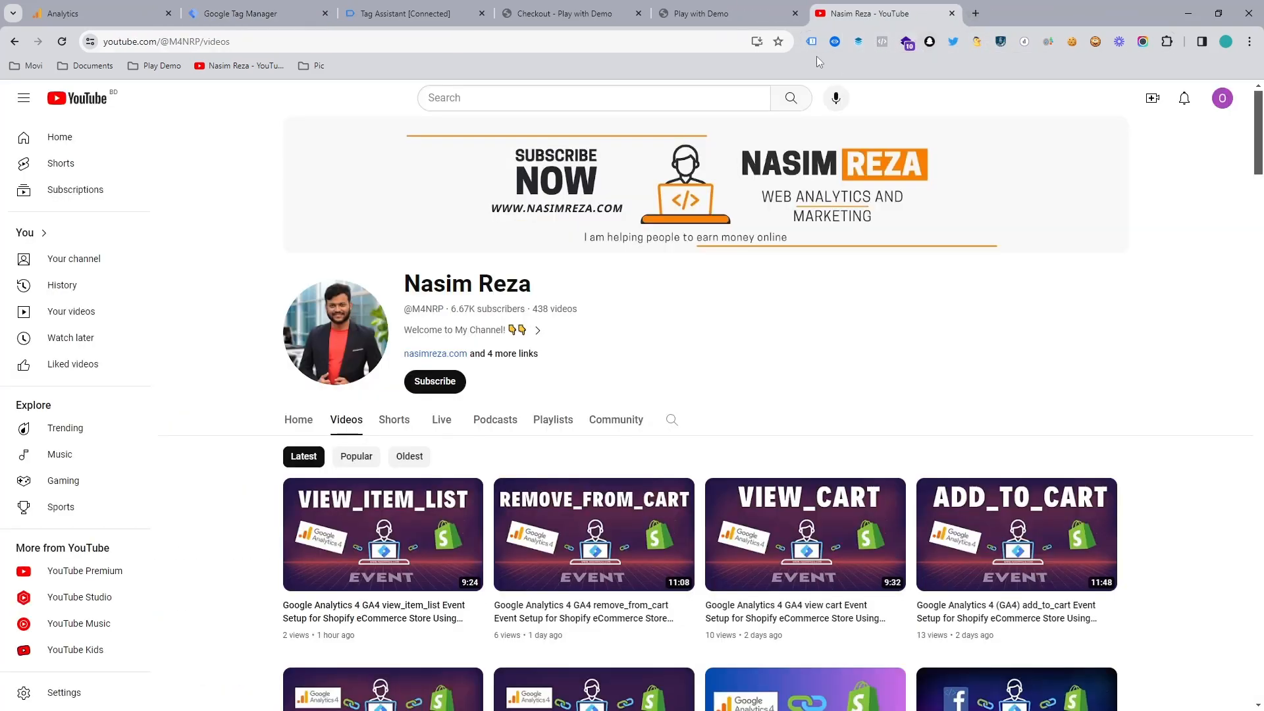
# Search the web for "ga4 standard events" and open the begin_checkout reference from Analytics Help's recommended online sales events
pyautogui.click(976, 13)
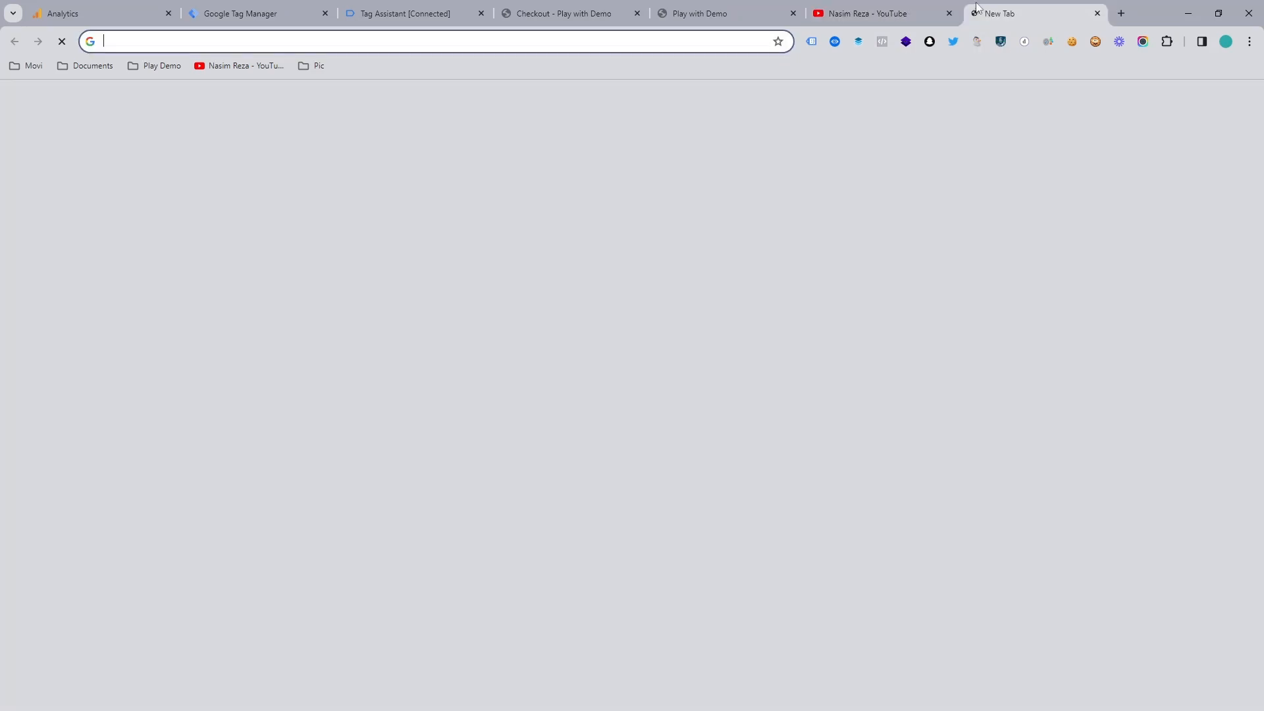
pyautogui.write('ga')
pyautogui.press('Return')
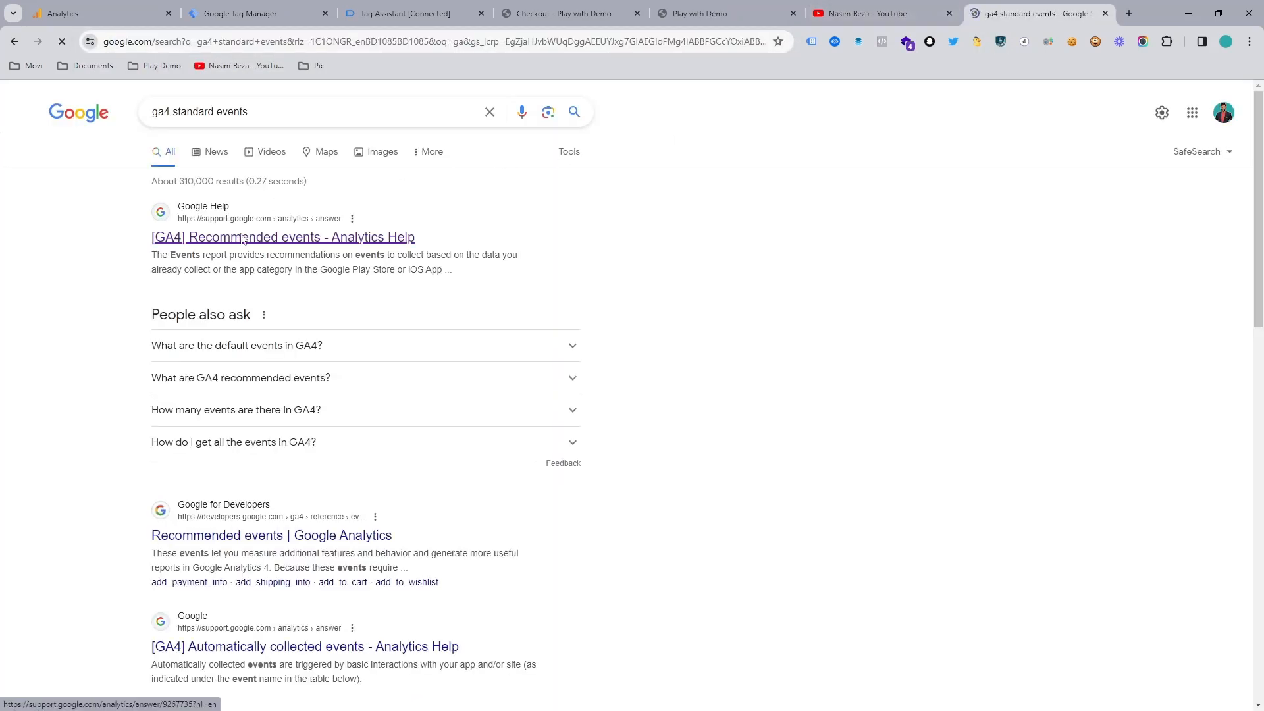
pyautogui.click(242, 239)
pyautogui.scroll(-10, 254, 338)
pyautogui.scroll(5, 257, 393)
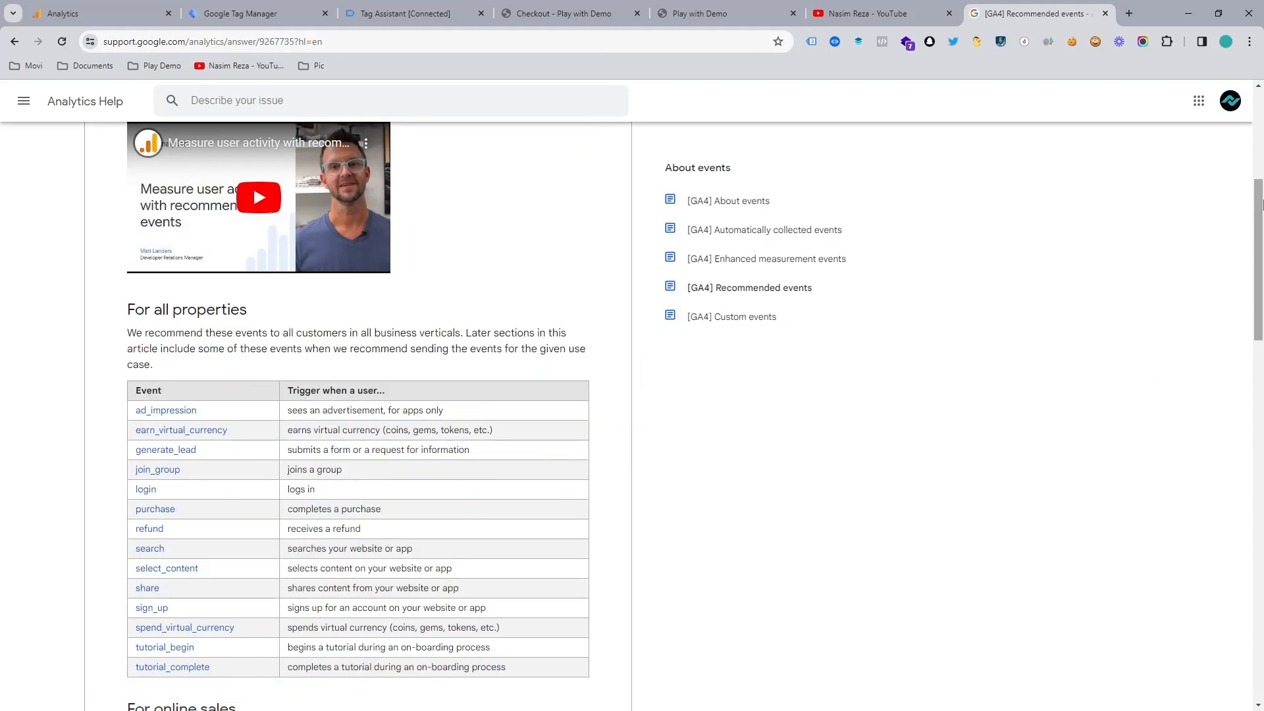
pyautogui.moveTo(1259, 204); pyautogui.dragTo(1259, 336)
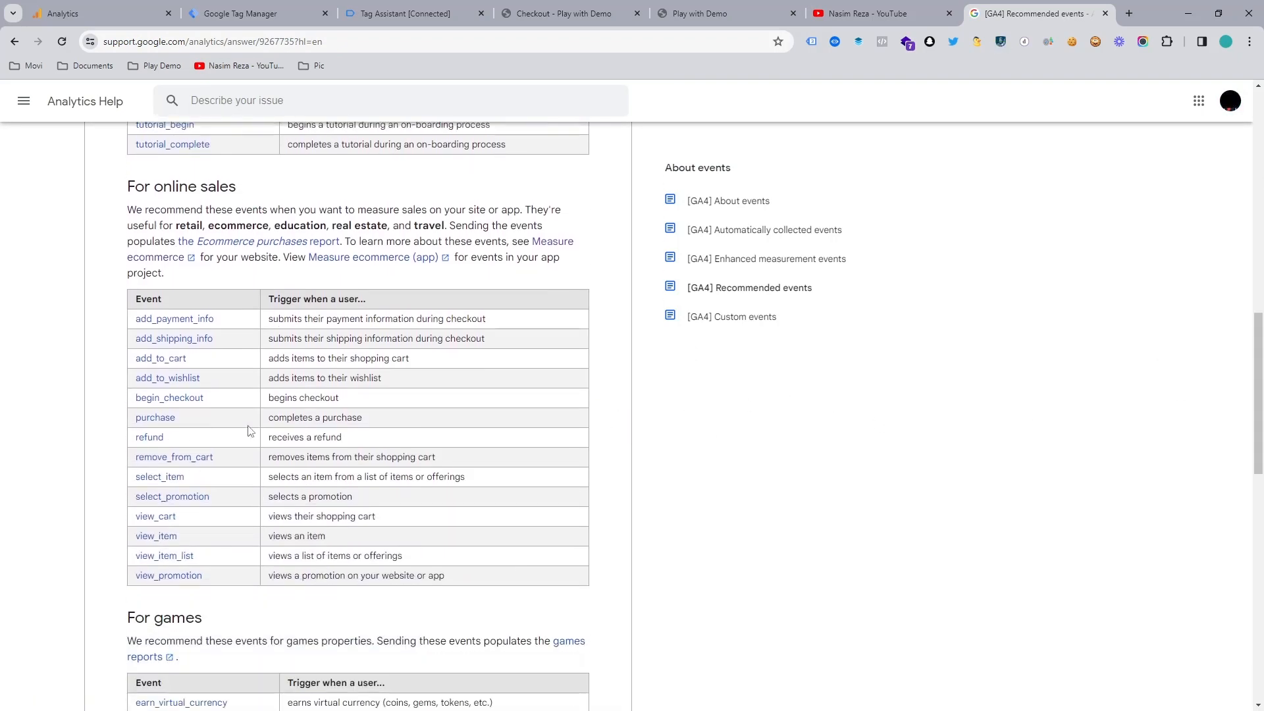
pyautogui.click(187, 405)
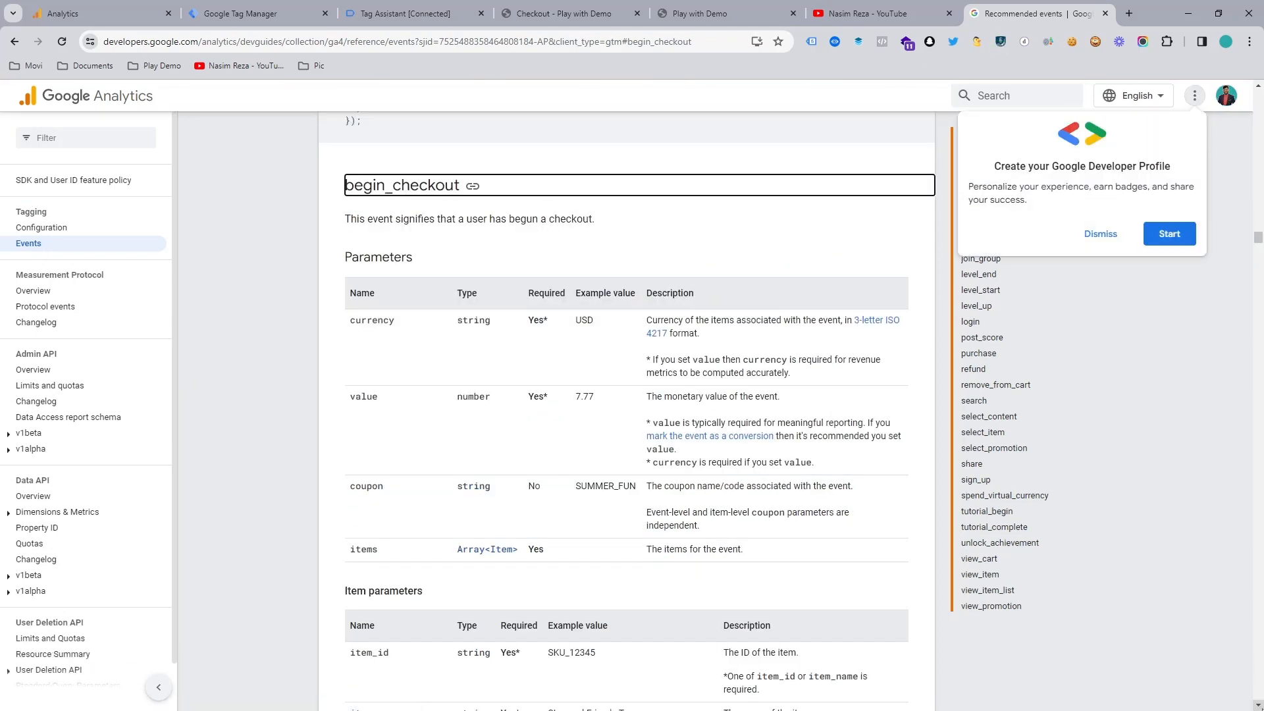
# Examine the begin_checkout event parameters and item parameters in the Google Analytics reference, including currency, value, item_id and item_name
pyautogui.scroll(-1, 667, 394)
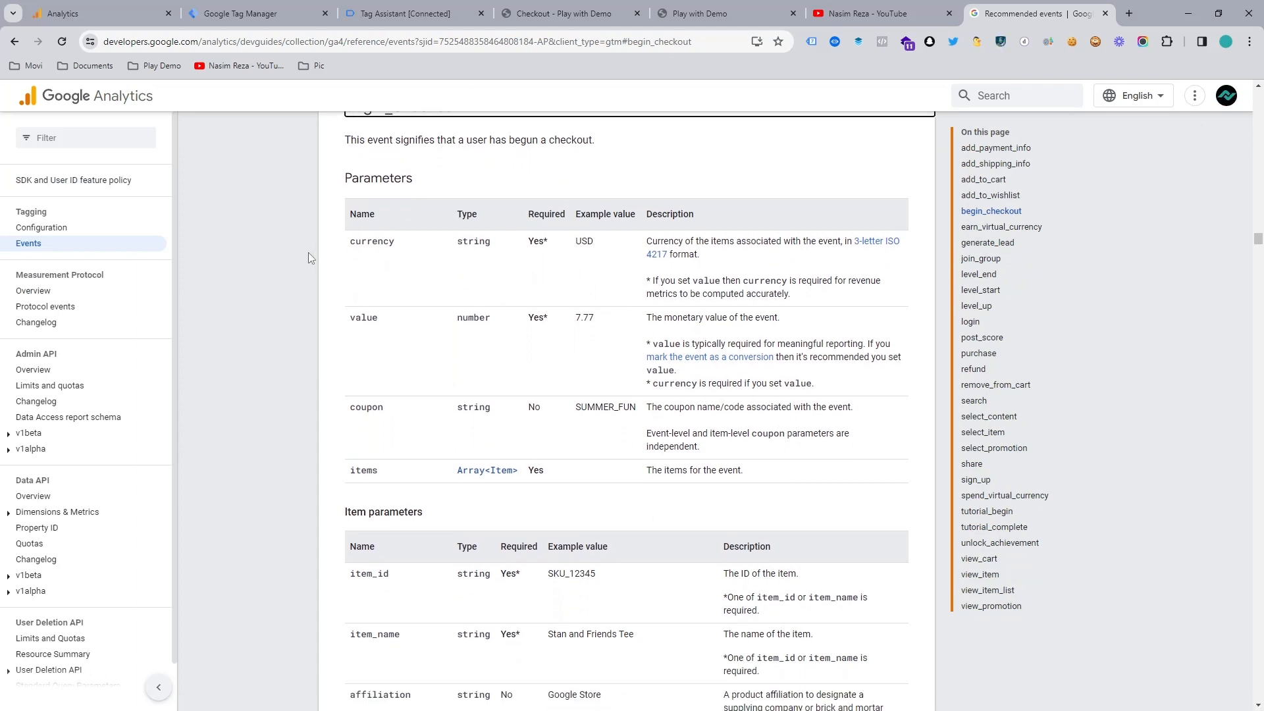
pyautogui.moveTo(308, 253); pyautogui.dragTo(404, 336)
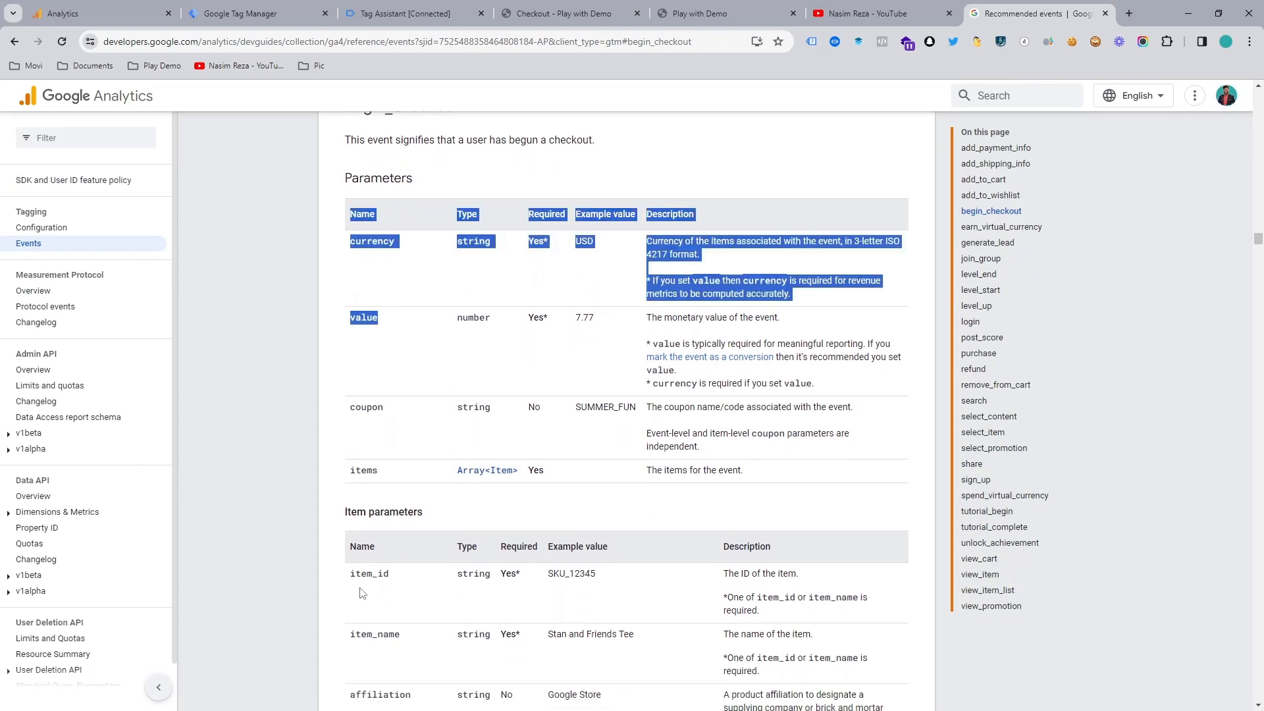
pyautogui.moveTo(357, 574); pyautogui.dragTo(389, 577)
pyautogui.moveTo(350, 634); pyautogui.dragTo(423, 642)
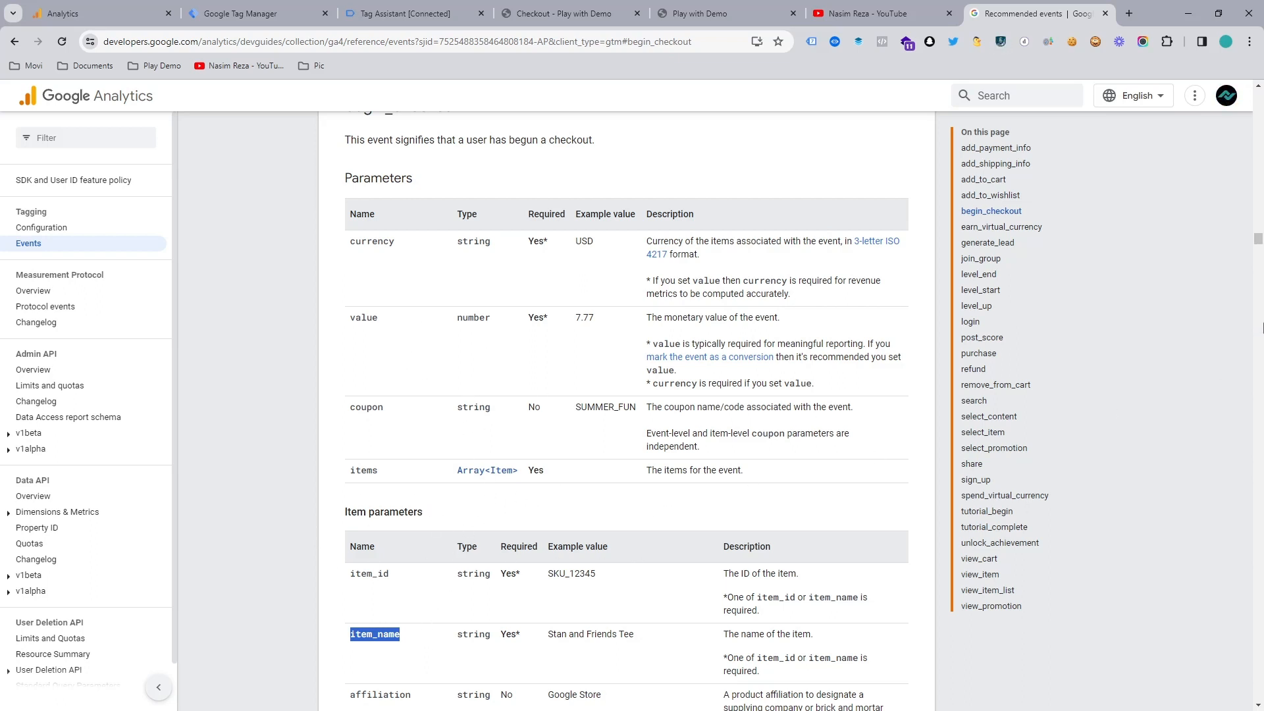
pyautogui.scroll(-1, 497, 367)
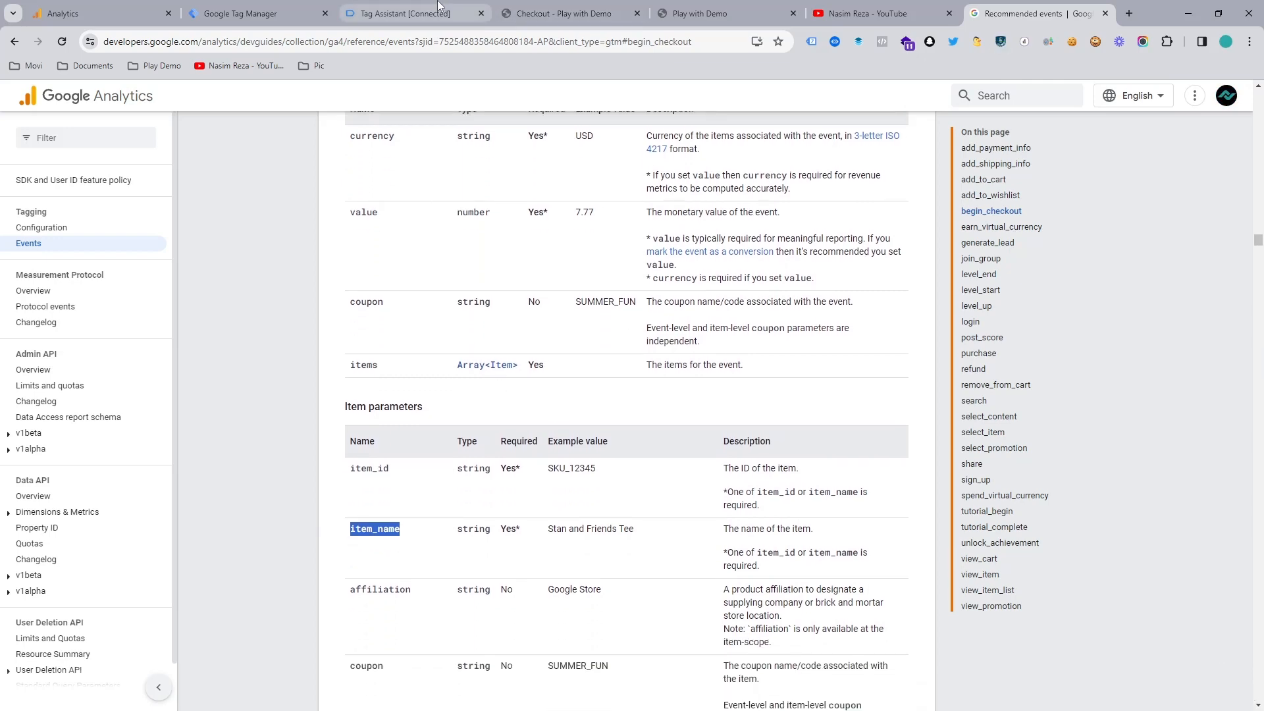
# Back in Google Tag Manager, add five empty event parameter rows to the begin_checkout tag
pyautogui.click(455, 11)
pyautogui.click(267, 8)
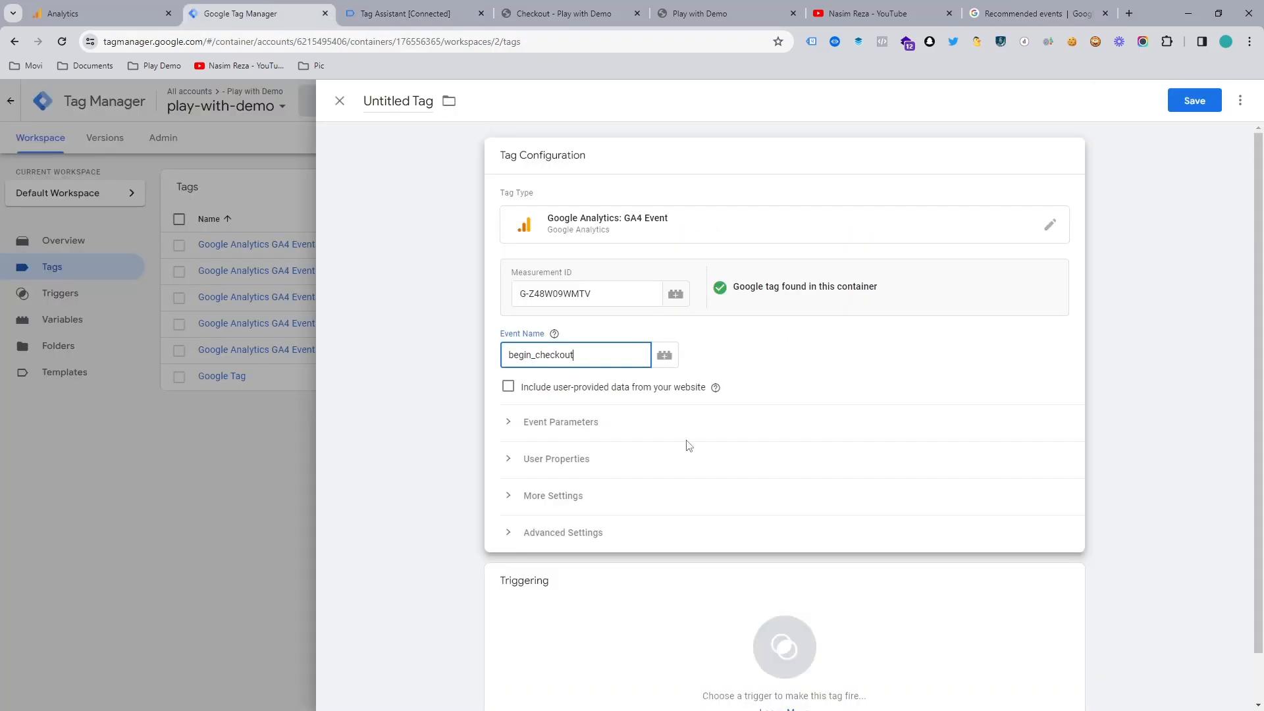
pyautogui.click(527, 428)
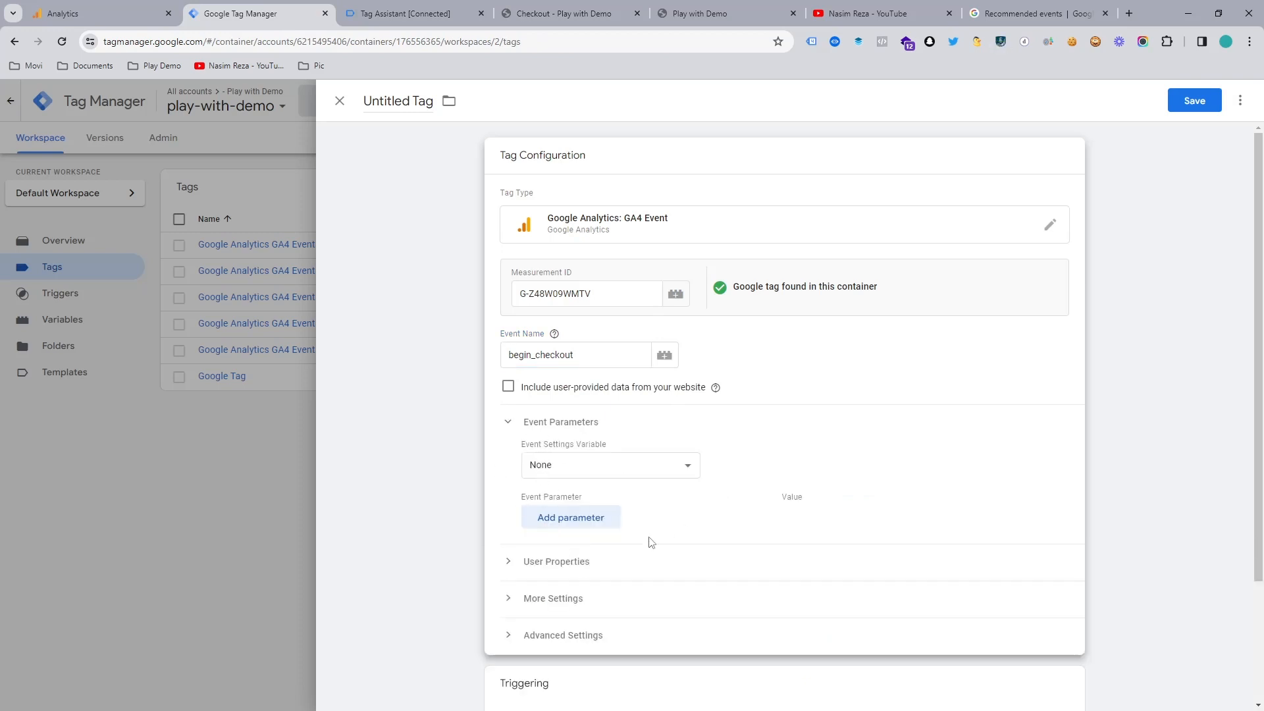
pyautogui.click(598, 522)
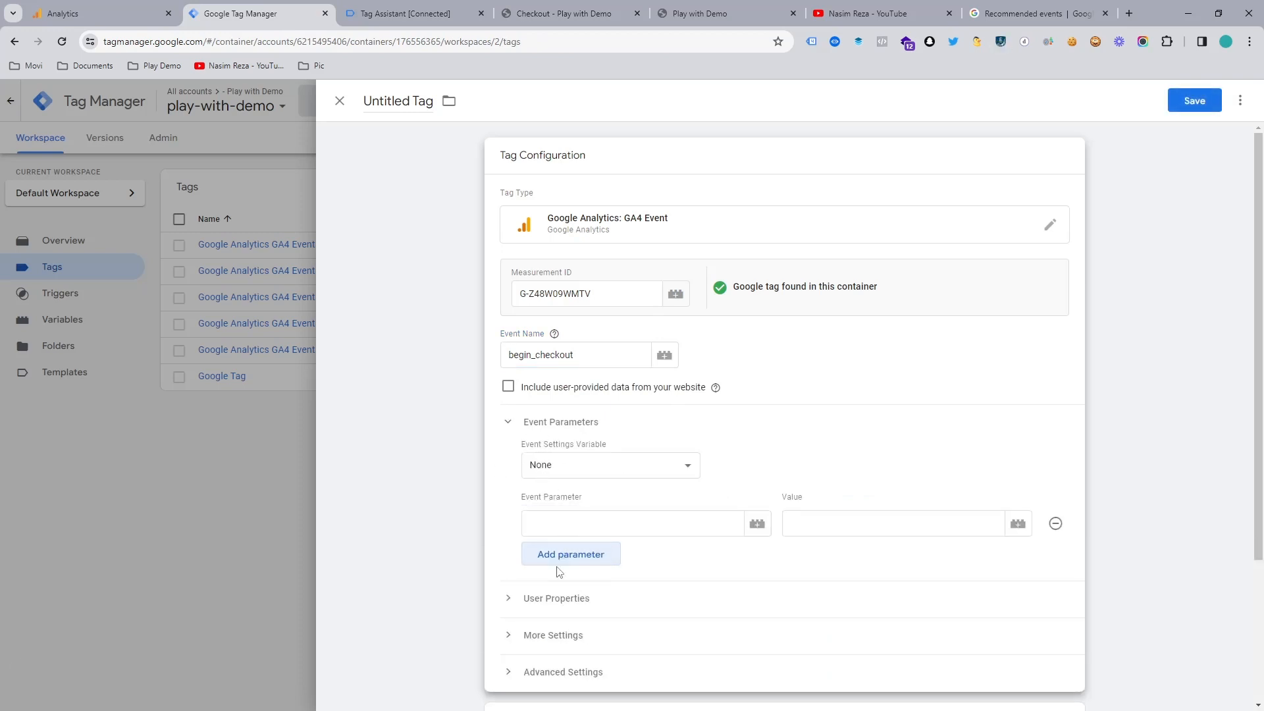
pyautogui.click(563, 556)
pyautogui.click(559, 591)
pyautogui.click(561, 627)
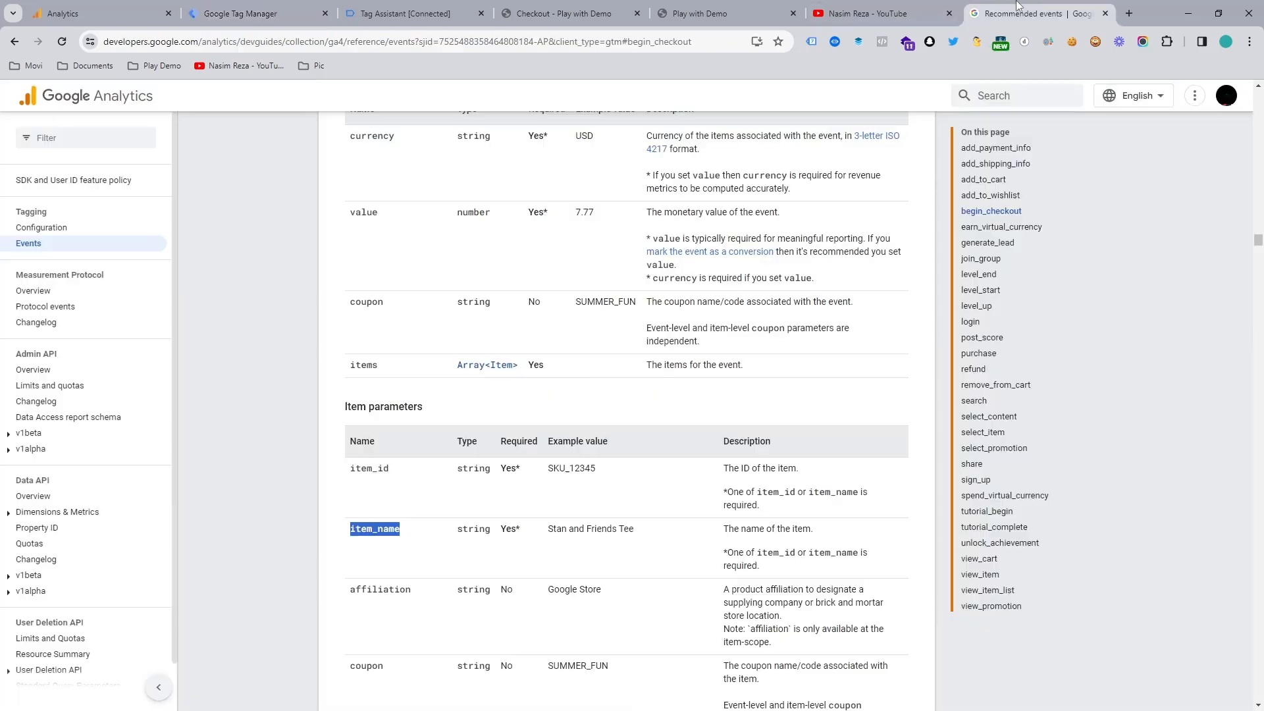
# Copy the currency parameter name from the begin_checkout reference and set it as the tag's first event parameter
pyautogui.click(1019, 13)
pyautogui.doubleClick(375, 134)
pyautogui.hotkey('ctrl', 'c')
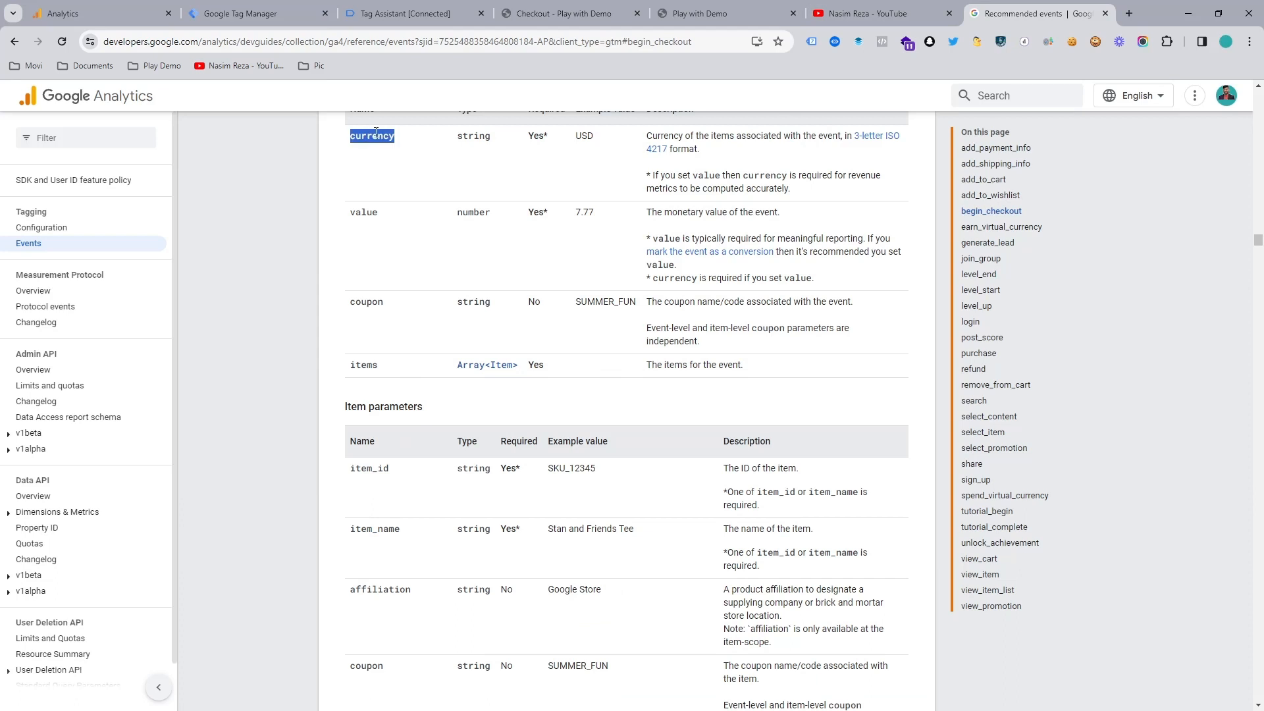
pyautogui.click(295, 14)
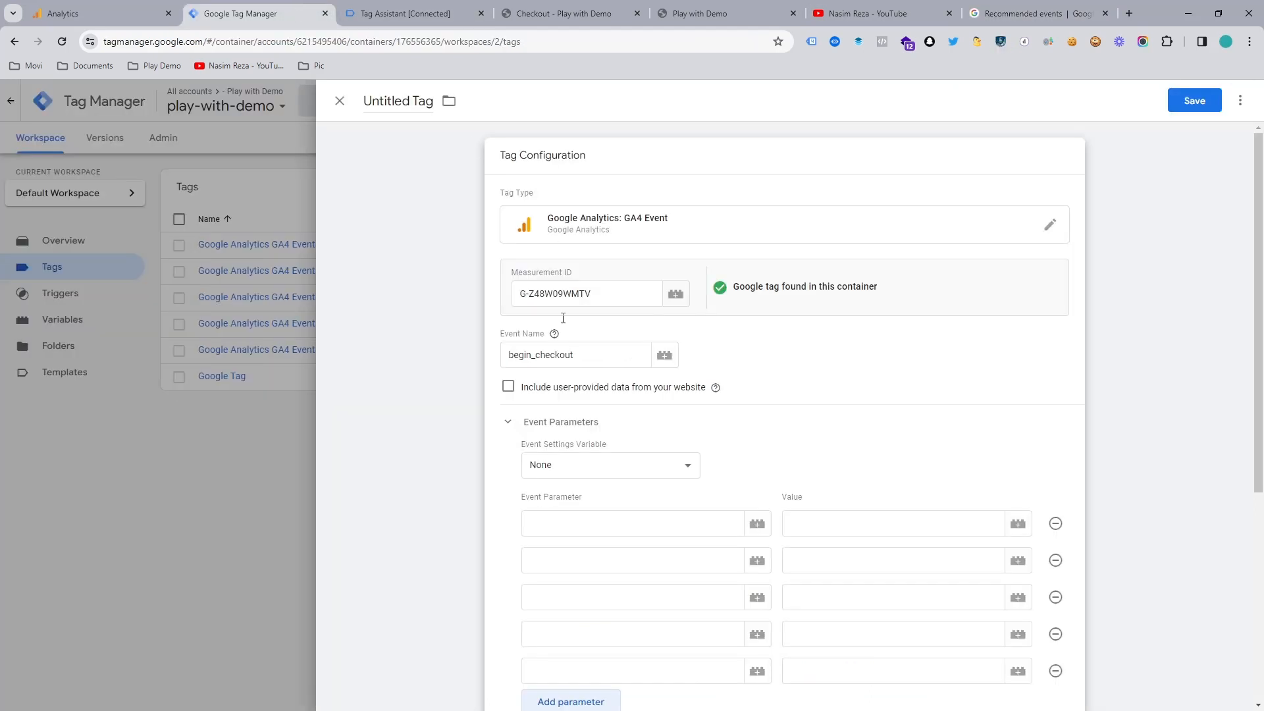
pyautogui.click(587, 519)
pyautogui.hotkey('ctrl', 'v')
pyautogui.click(586, 569)
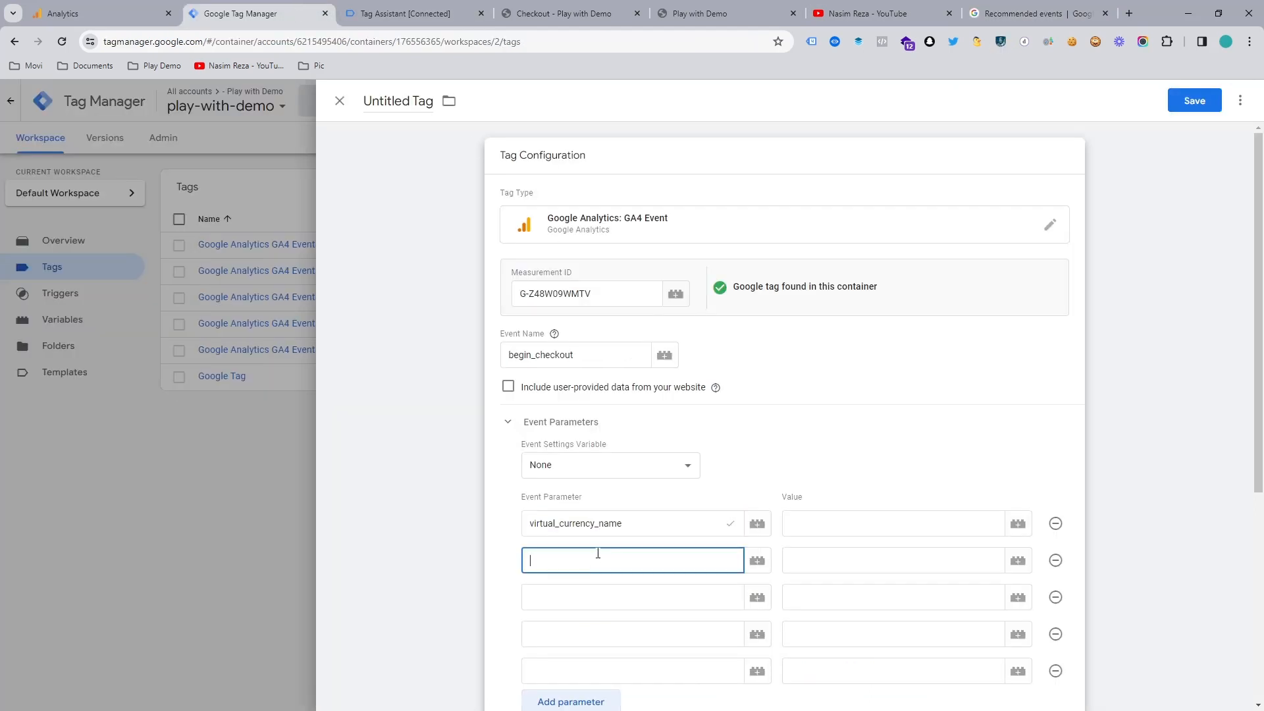
pyautogui.click(603, 526)
pyautogui.hotkey('ctrl', 'a')
pyautogui.hotkey('ctrl', 'v')
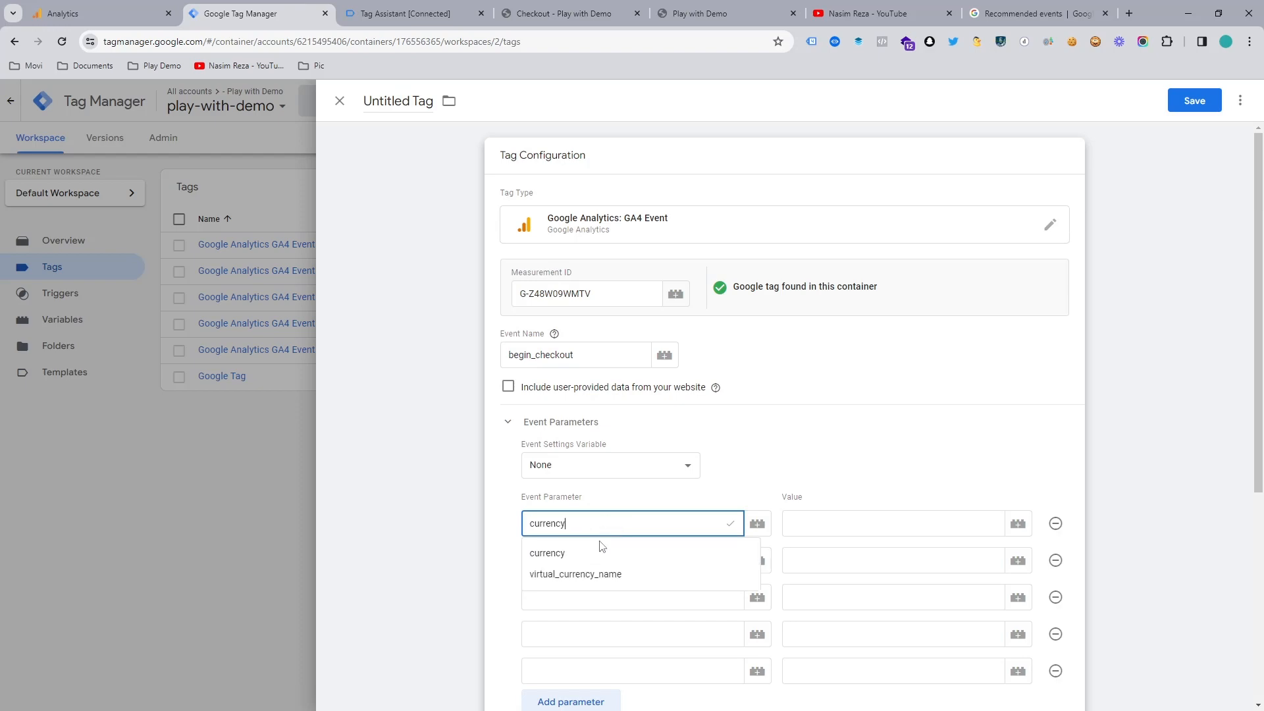
pyautogui.click(520, 513)
# Copy the value parameter name from the reference into the tag's second event parameter
pyautogui.click(584, 554)
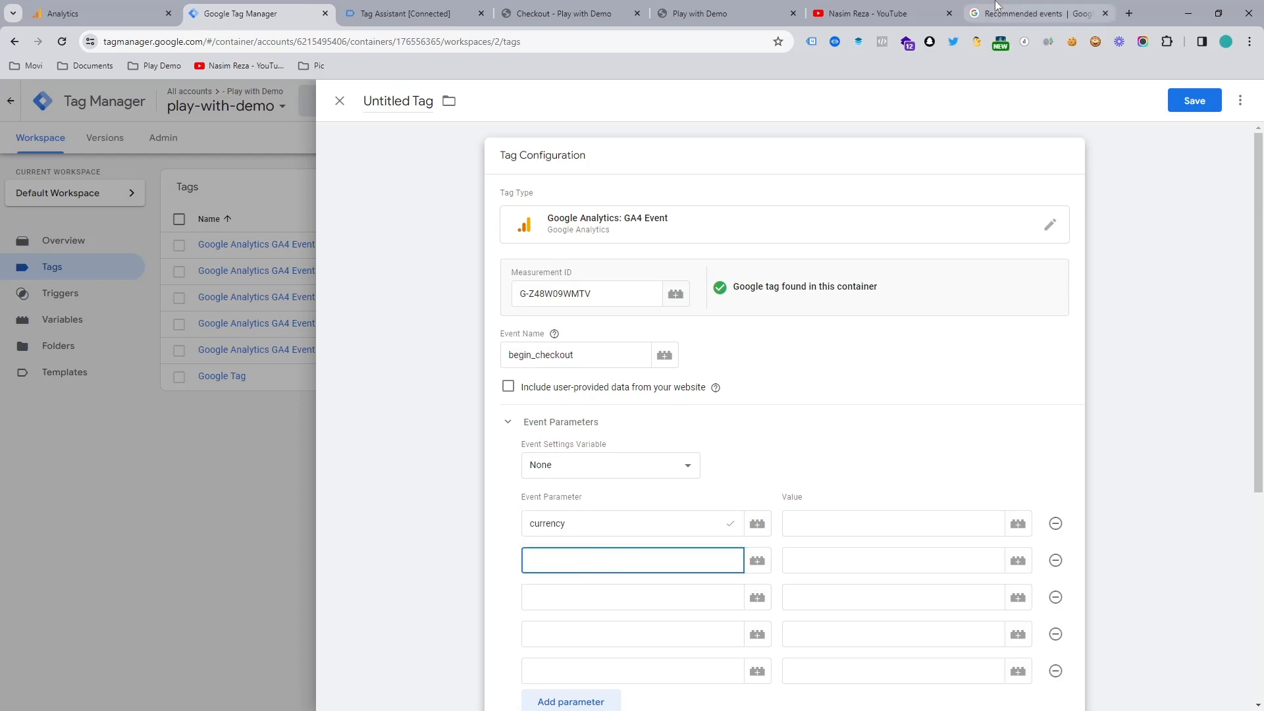
pyautogui.click(1037, 13)
pyautogui.click(361, 212)
pyautogui.doubleClick(361, 212)
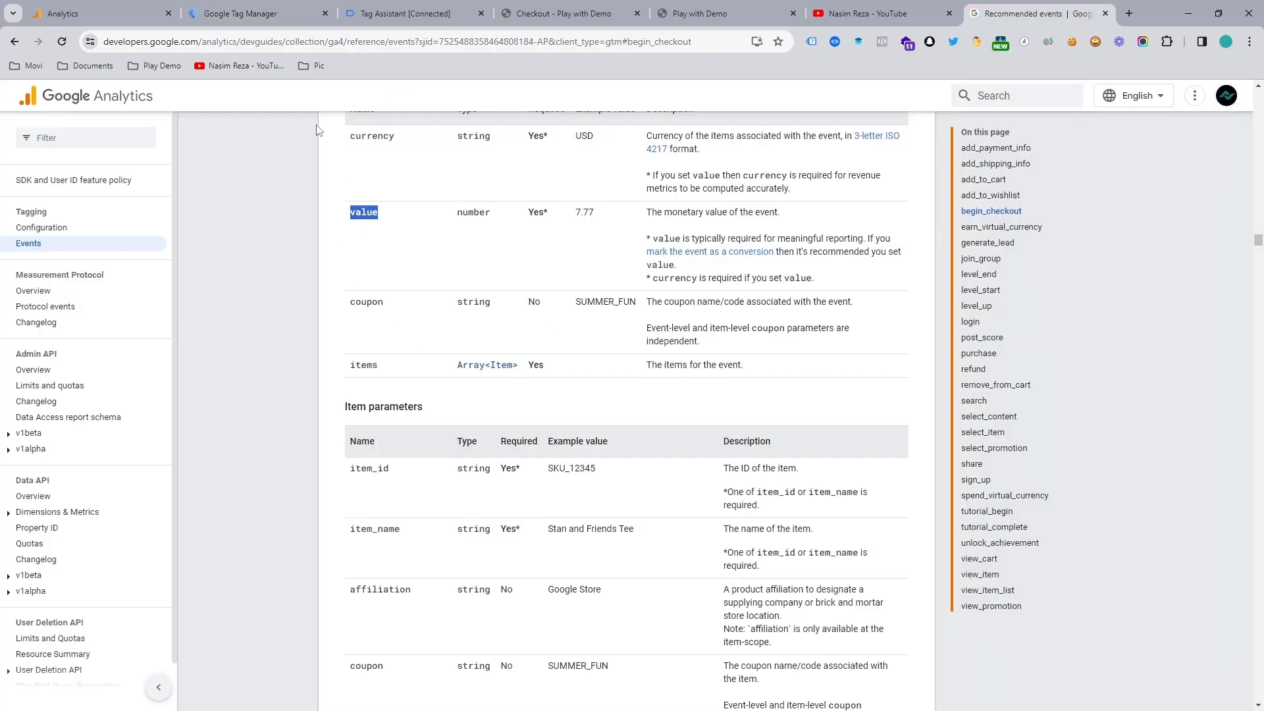
pyautogui.click(250, 14)
# Copy the items parameter name from the reference into the tag's third event parameter
pyautogui.click(581, 606)
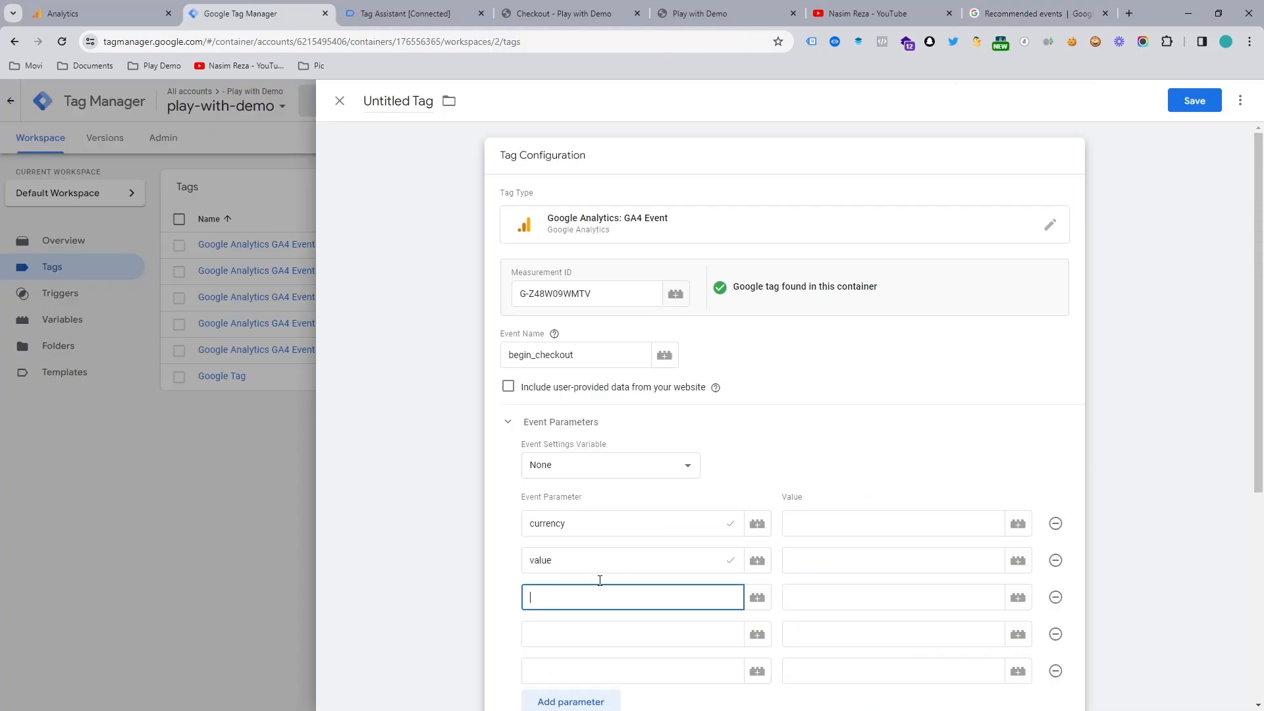
pyautogui.click(1022, 15)
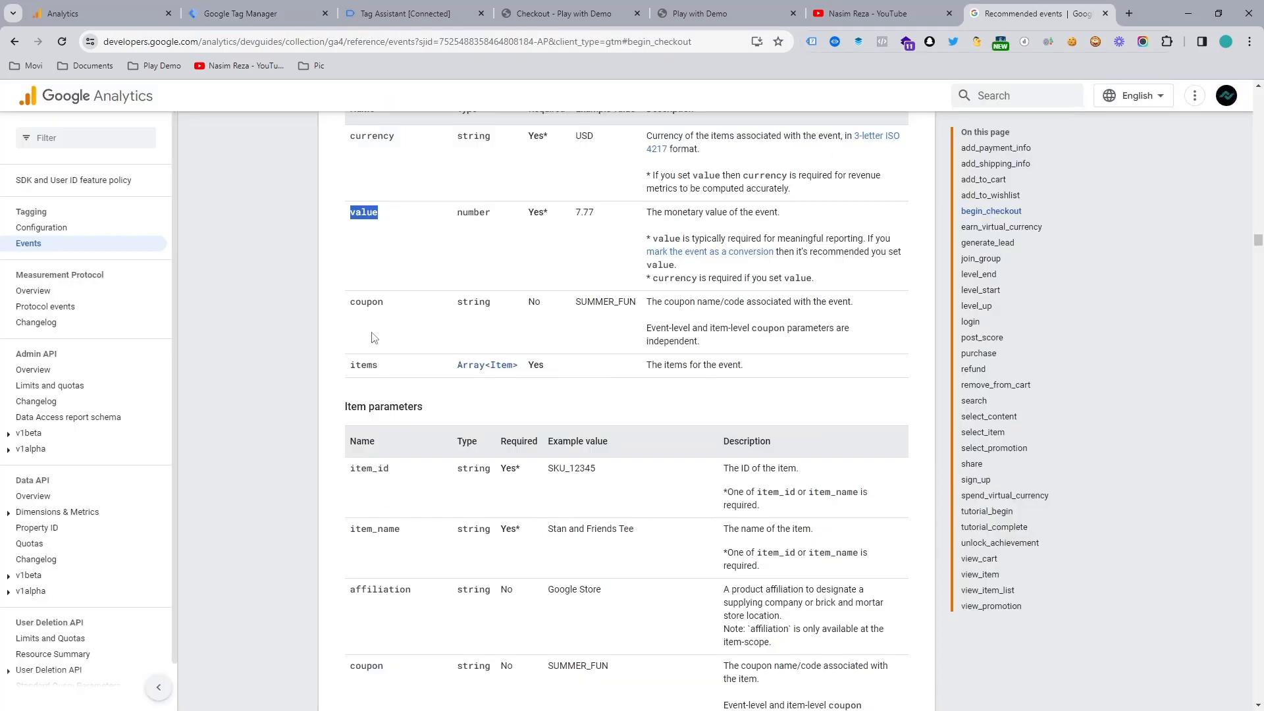
pyautogui.doubleClick(364, 365)
pyautogui.click(99, 13)
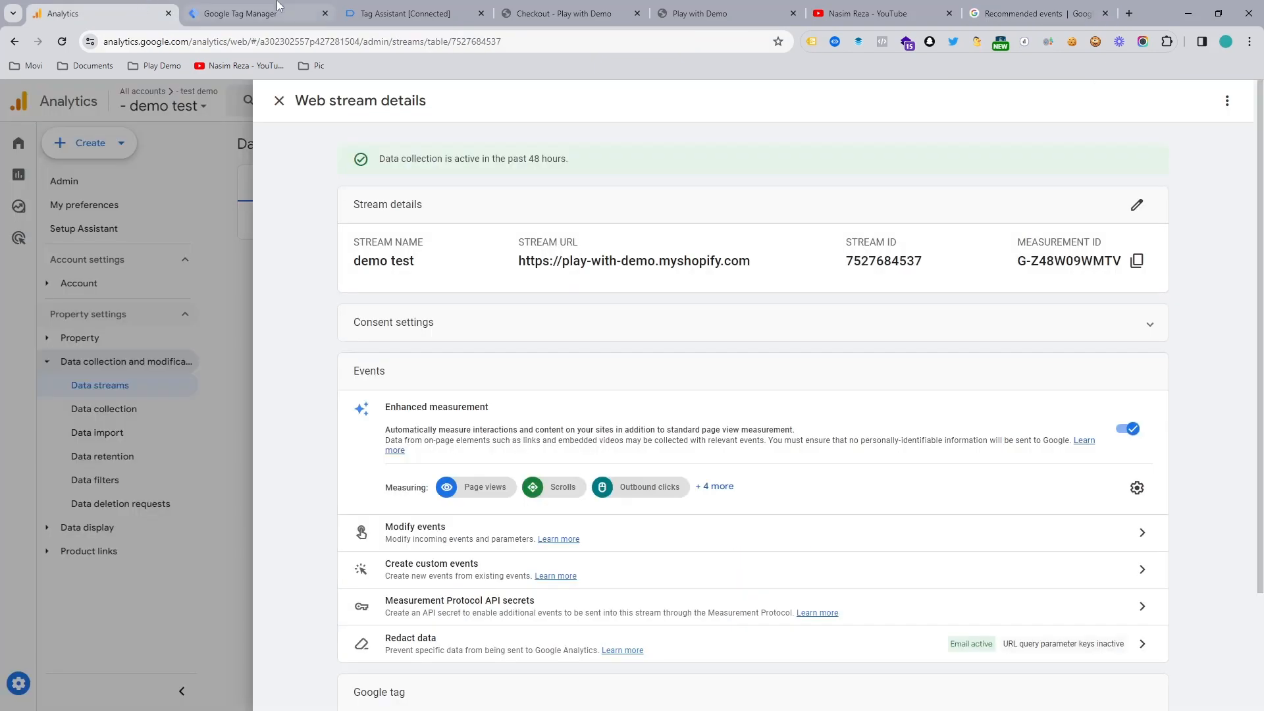
pyautogui.click(277, 13)
# Copy item_id from the reference's item parameters into the tag's fourth event parameter
pyautogui.click(565, 636)
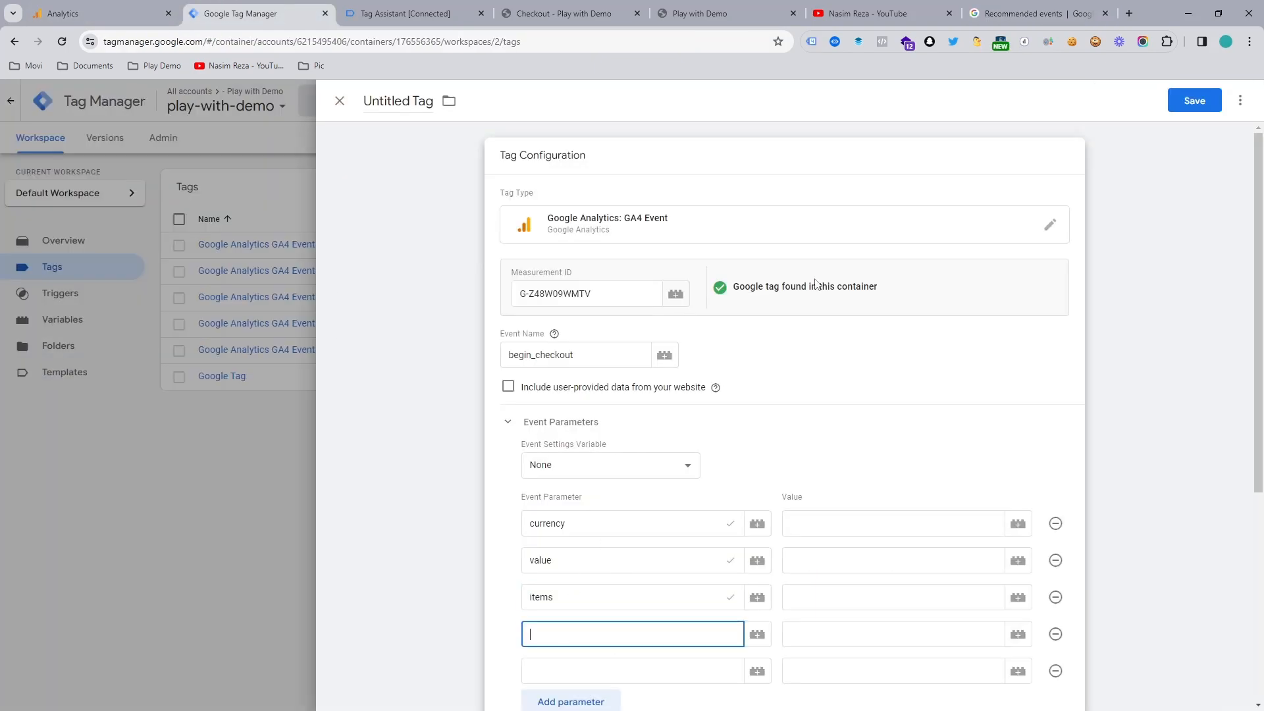
pyautogui.click(1022, 14)
pyautogui.doubleClick(368, 468)
pyautogui.hotkey('ctrl', 'c')
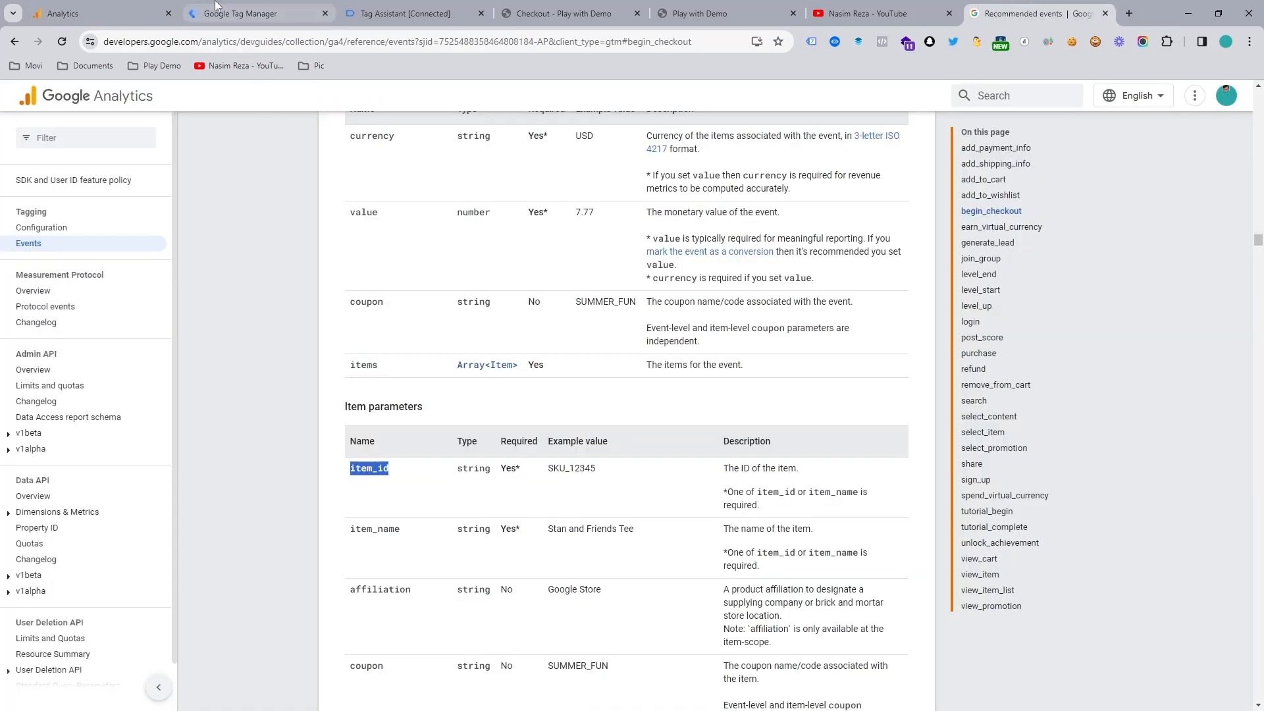
pyautogui.click(195, 7)
pyautogui.hotkey('ctrl', 'v')
# Copy item_name from the reference's item parameters into the tag's fifth event parameter
pyautogui.click(573, 675)
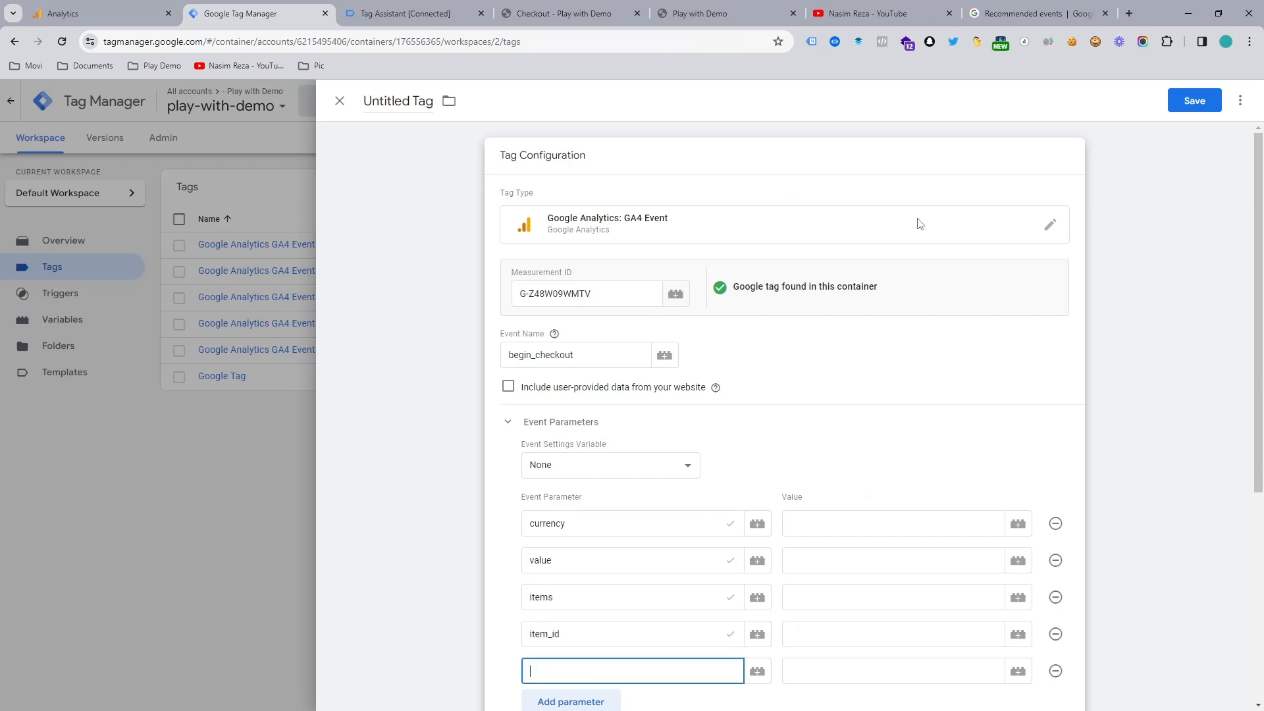
pyautogui.click(1036, 8)
pyautogui.doubleClick(373, 529)
pyautogui.hotkey('ctrl', 'c')
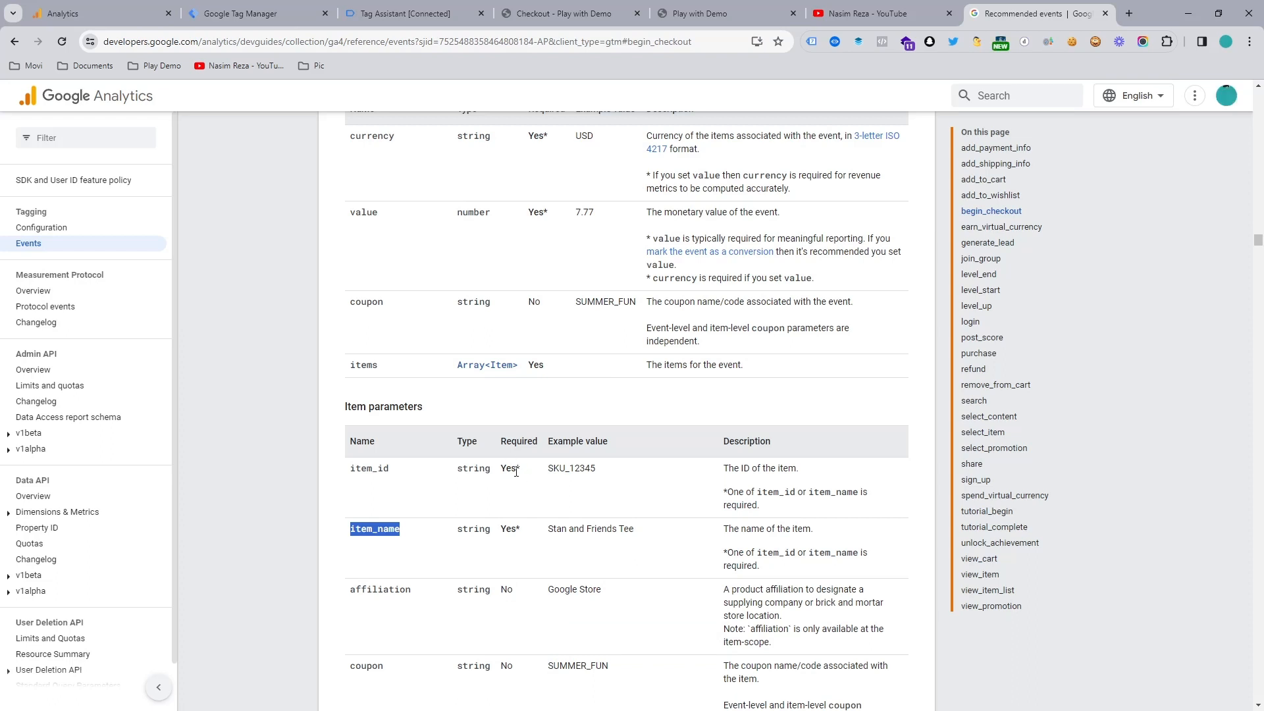
pyautogui.click(240, 13)
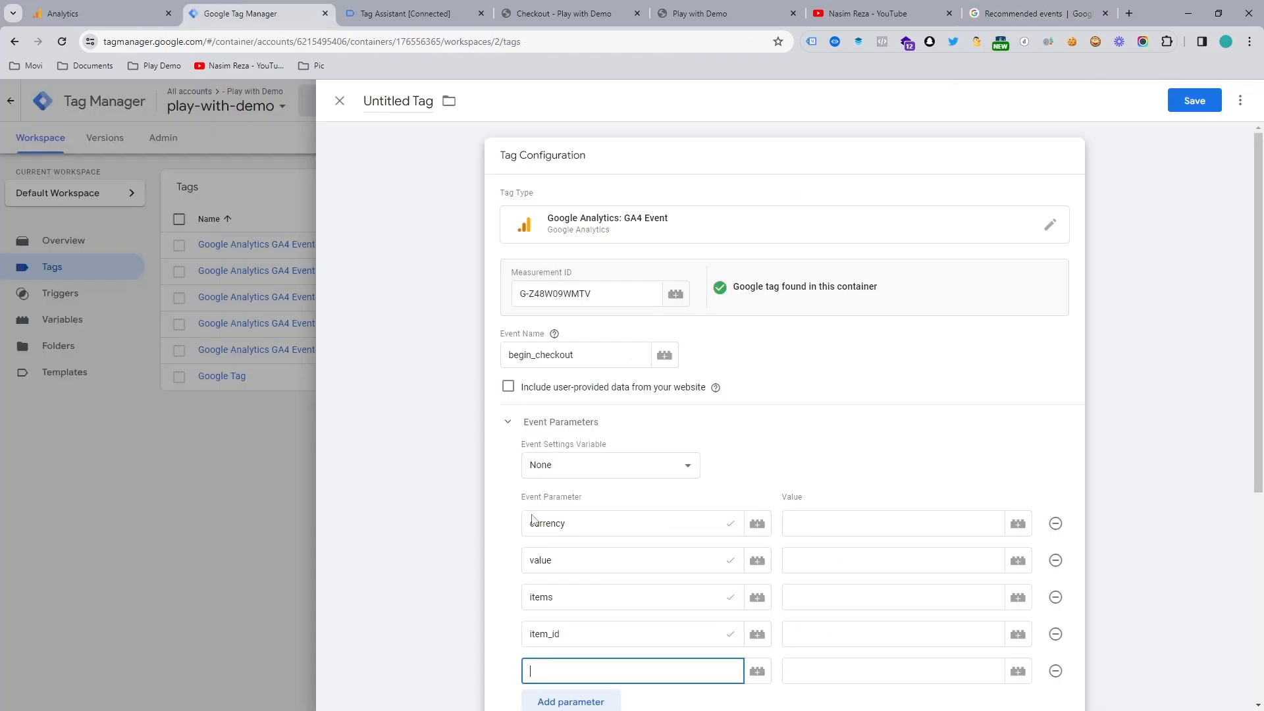
pyautogui.hotkey('ctrl', 'v')
pyautogui.scroll(-2, 1224, 263)
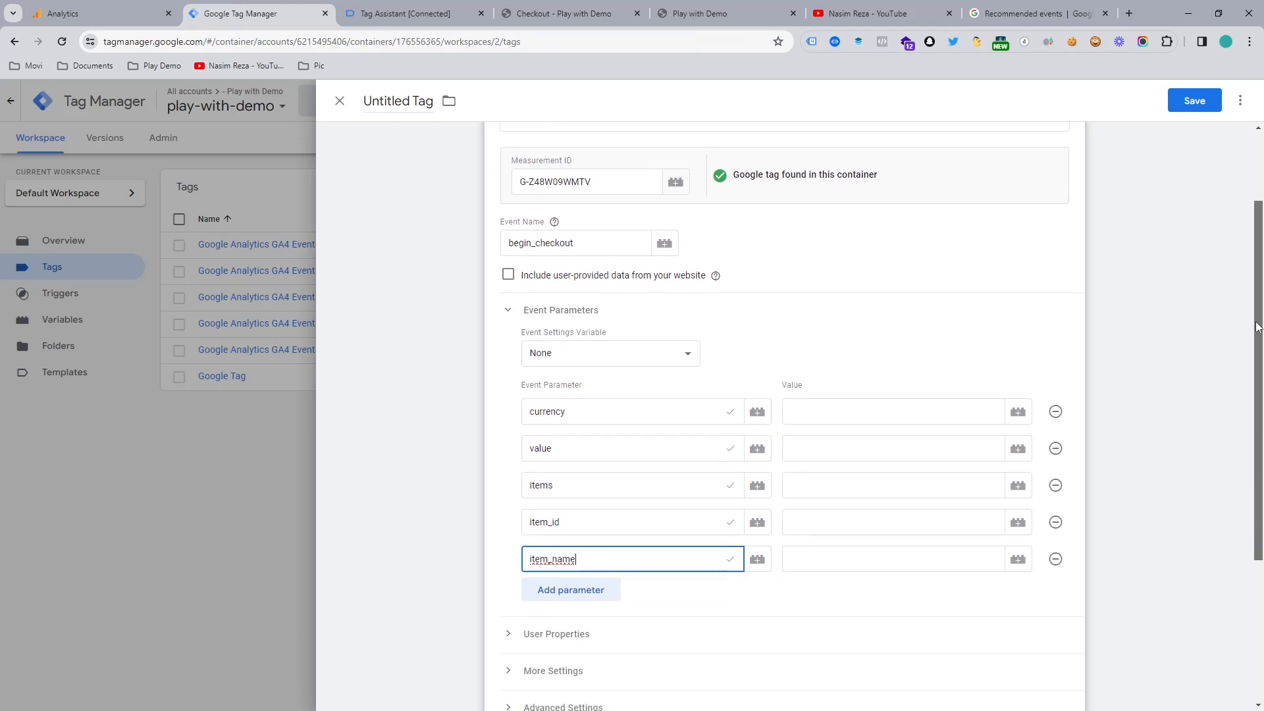
pyautogui.click(929, 352)
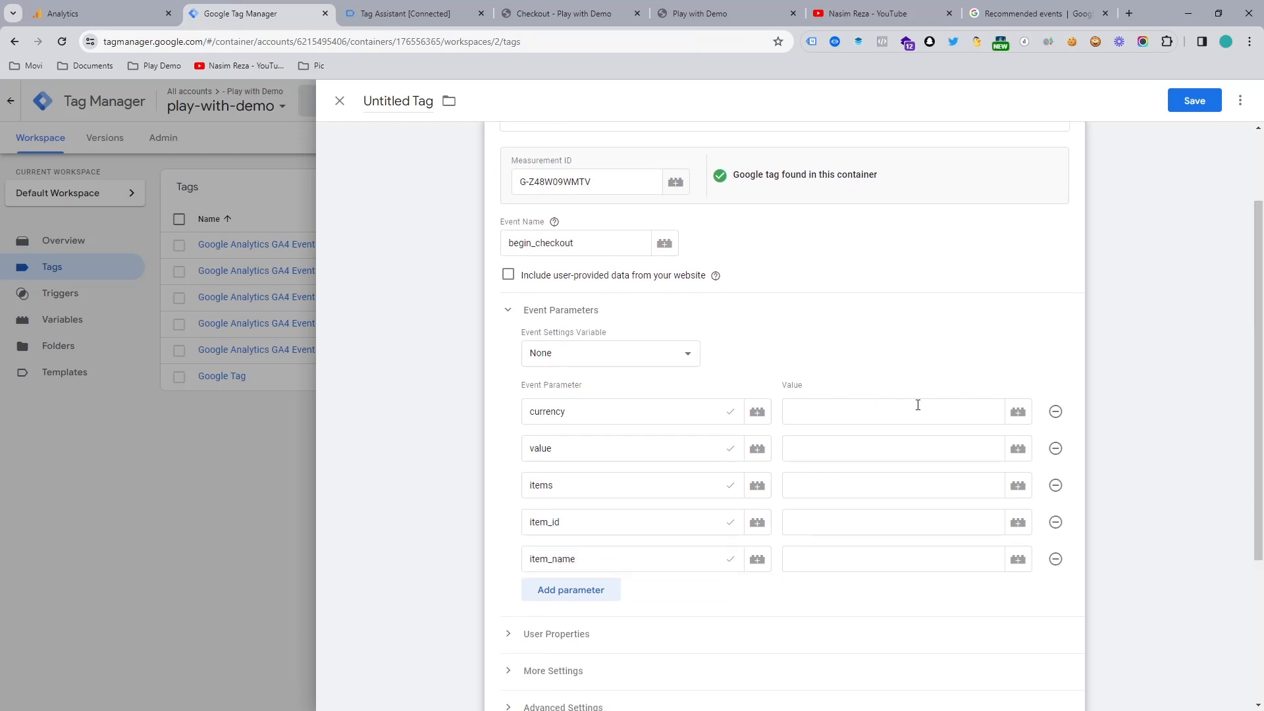
# Inspect the begin_checkout data layer in Tag Assistant, and check the store's checkout page with Datalayer Checker and Tag Assistant Legacy
pyautogui.click(425, 8)
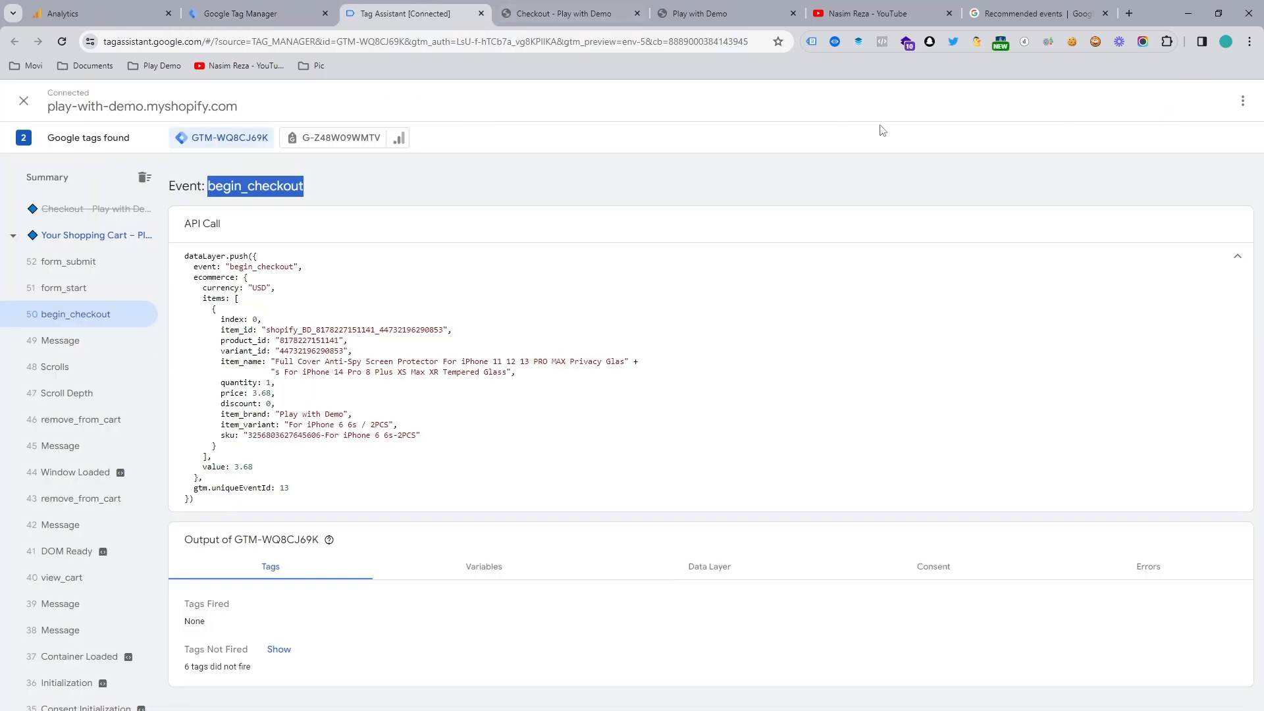
pyautogui.click(834, 41)
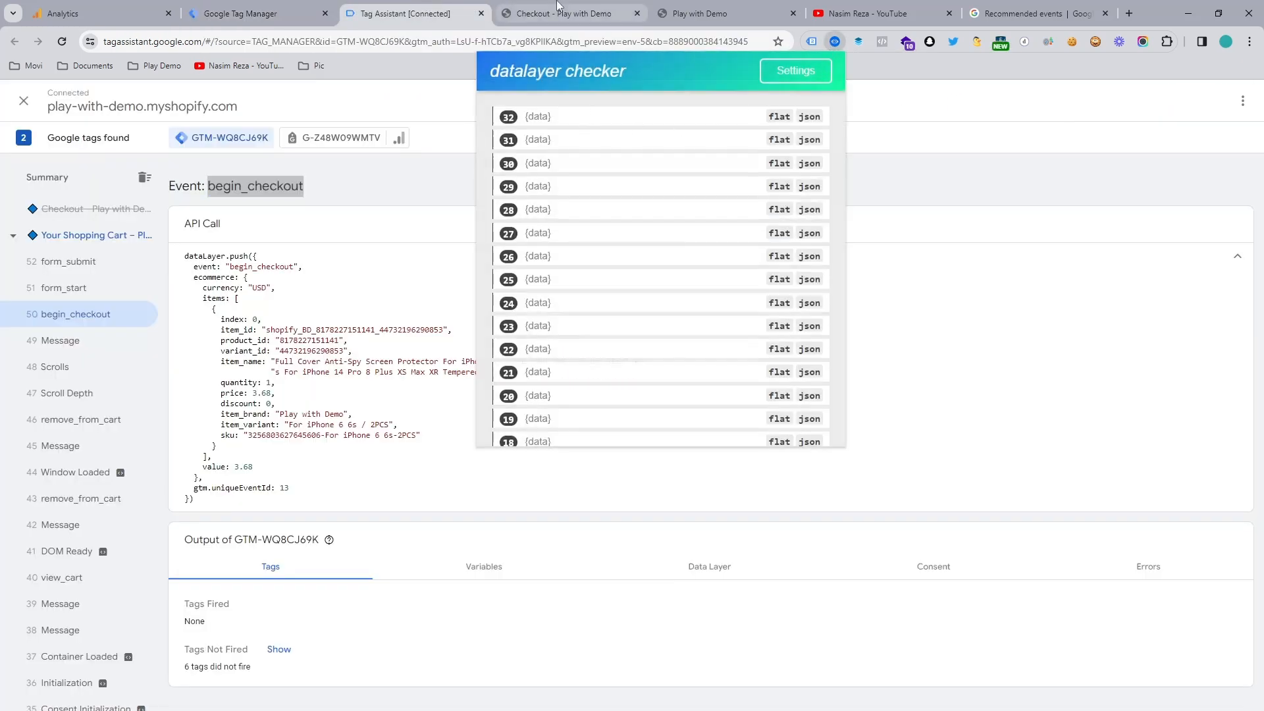
pyautogui.click(593, 14)
pyautogui.click(834, 42)
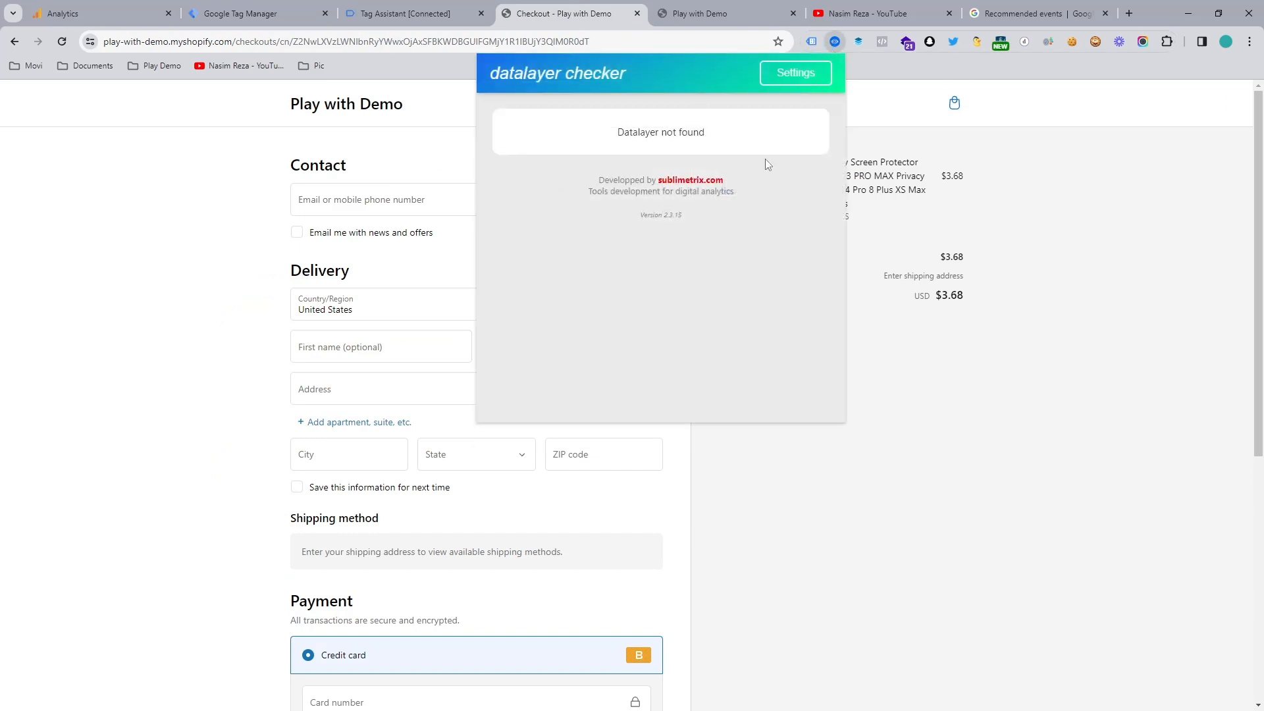
pyautogui.click(811, 41)
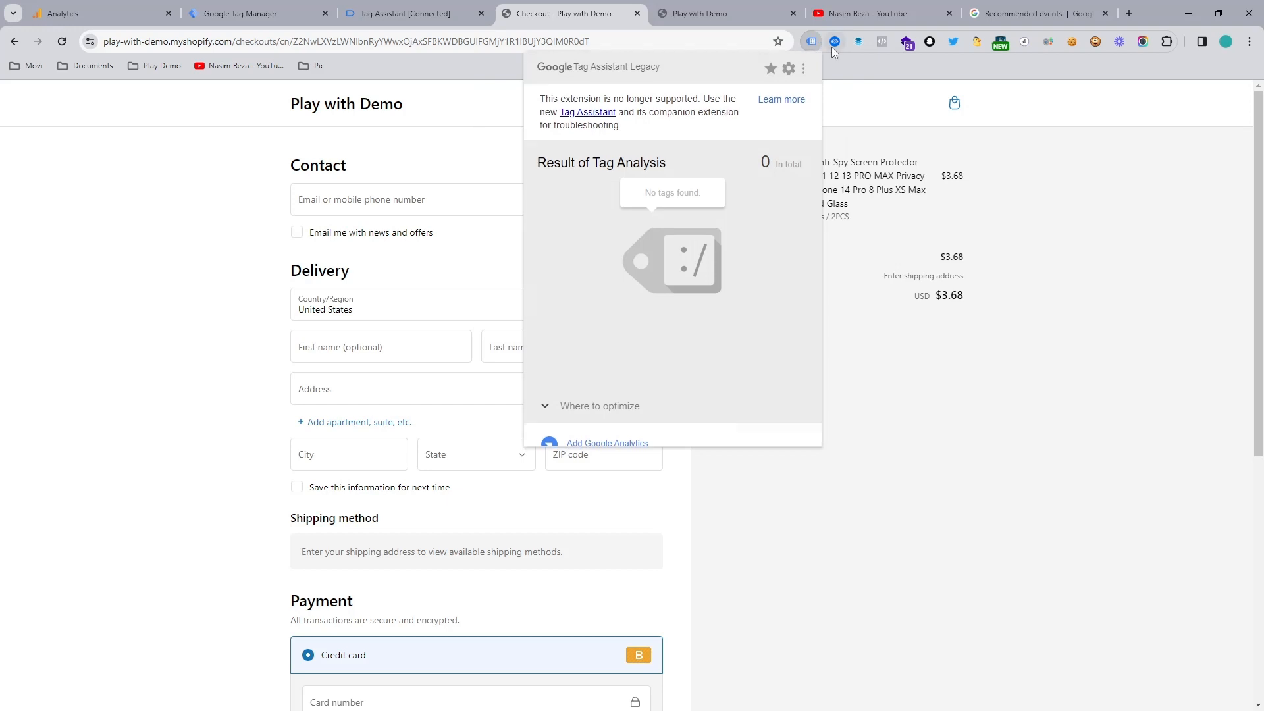
pyautogui.click(834, 41)
pyautogui.click(391, 173)
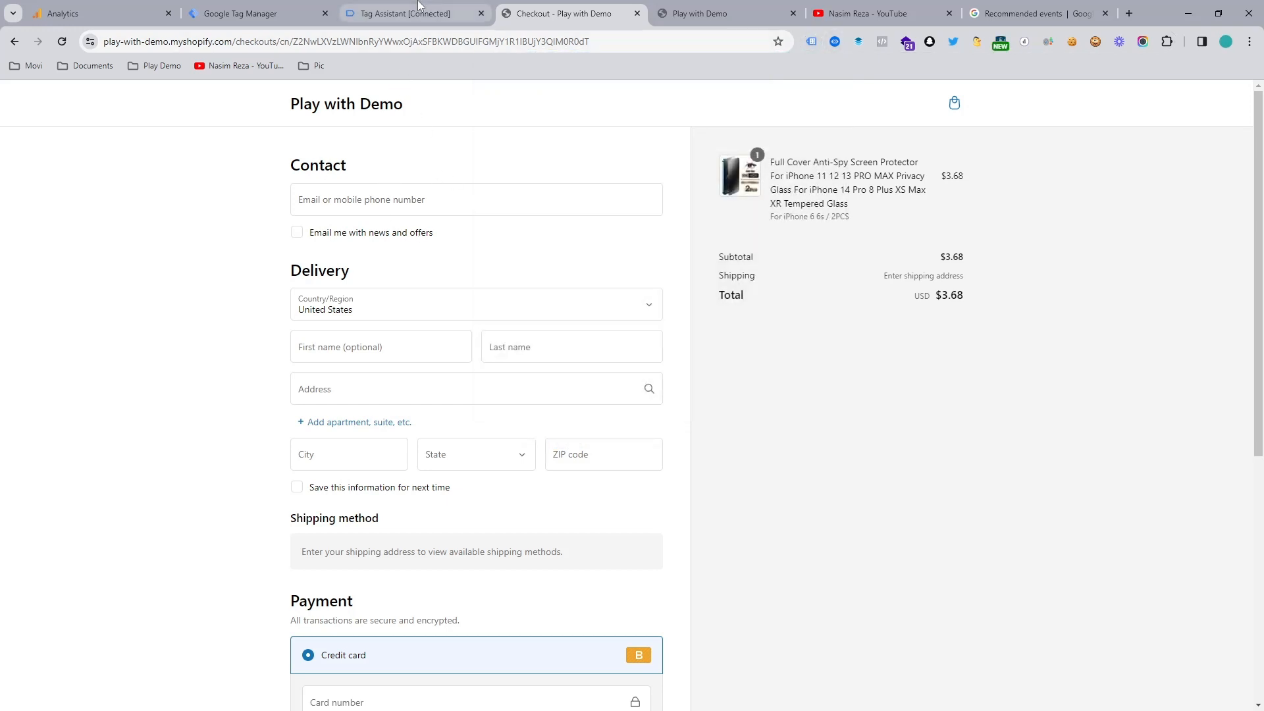
pyautogui.click(366, 8)
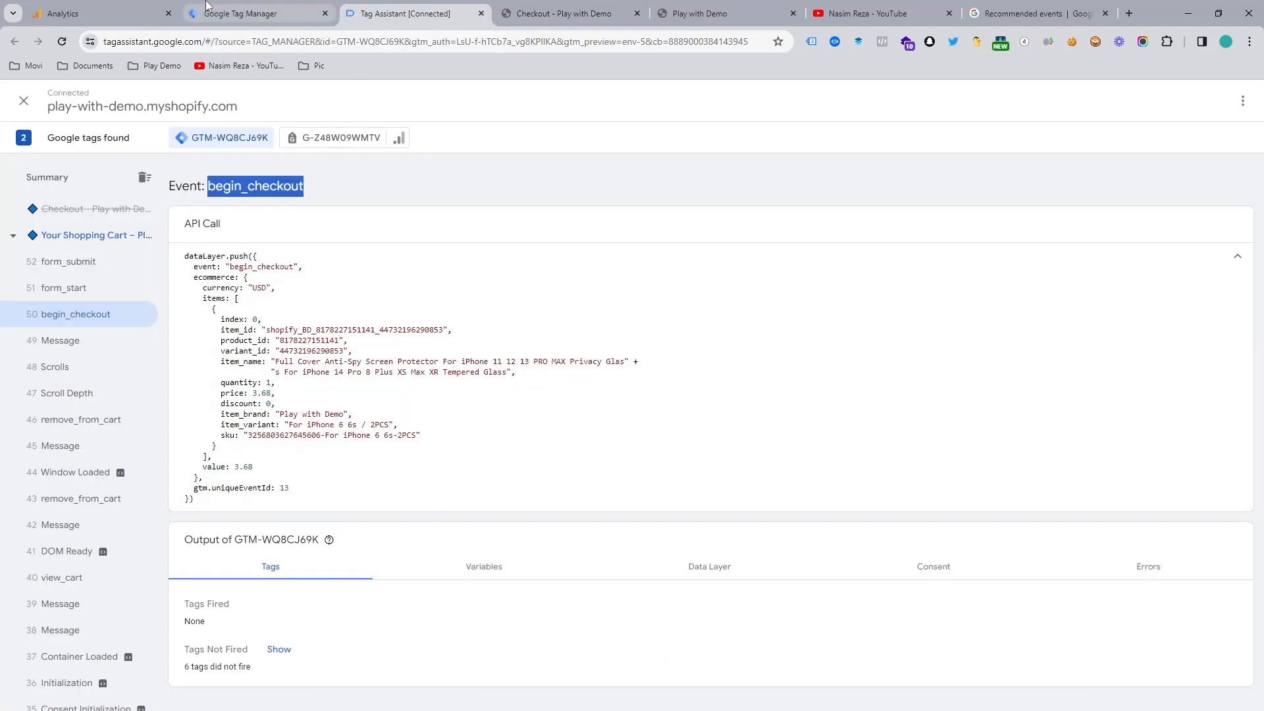
# Switch to Tag Manager and assign the ecommerce.items.0.price variable to the tag's currency parameter
pyautogui.click(243, 13)
pyautogui.click(901, 416)
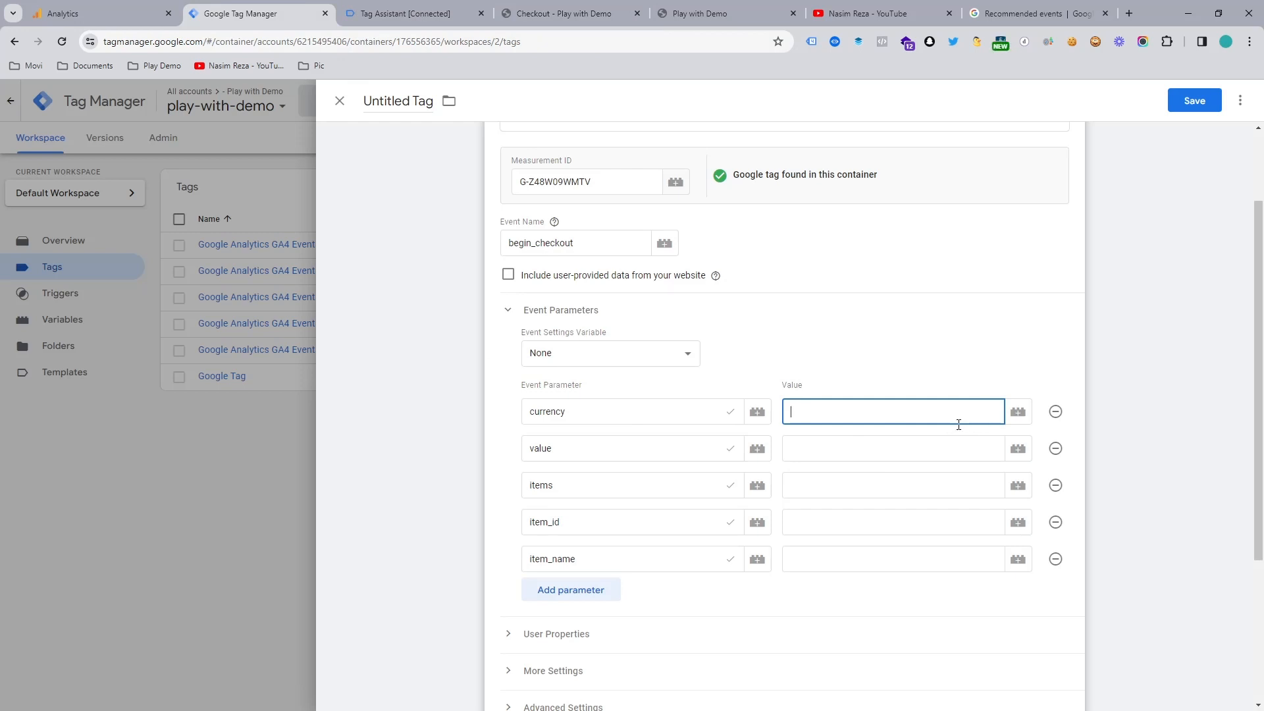
pyautogui.click(1016, 413)
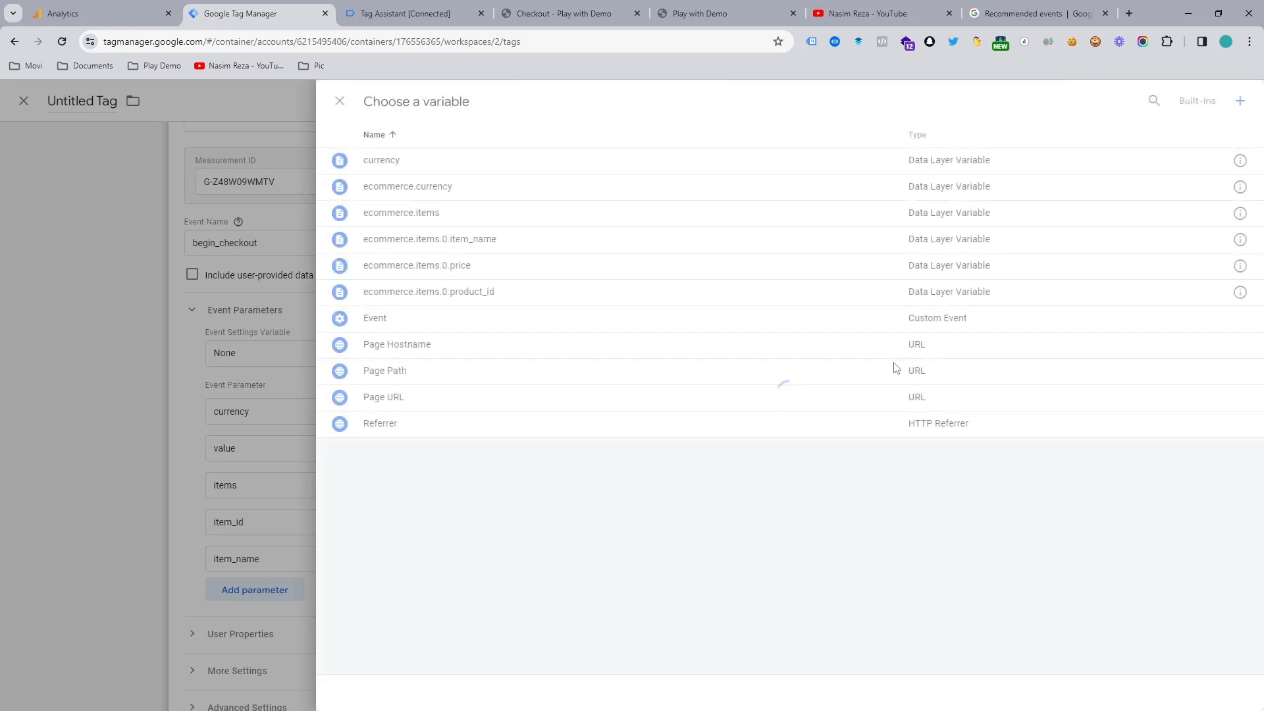
pyautogui.click(511, 268)
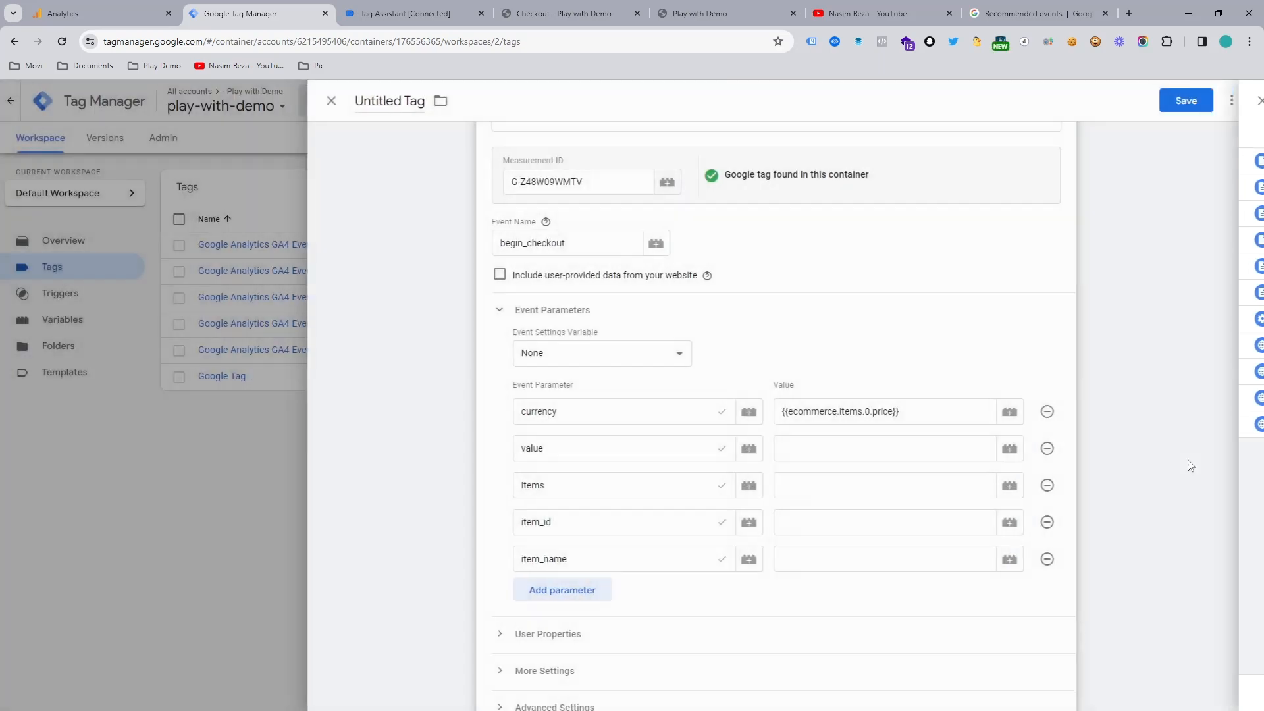
# Assign the ecommerce.items.0.price variable to the value parameter and replace the currency parameter's value with the currency variable
pyautogui.click(1017, 449)
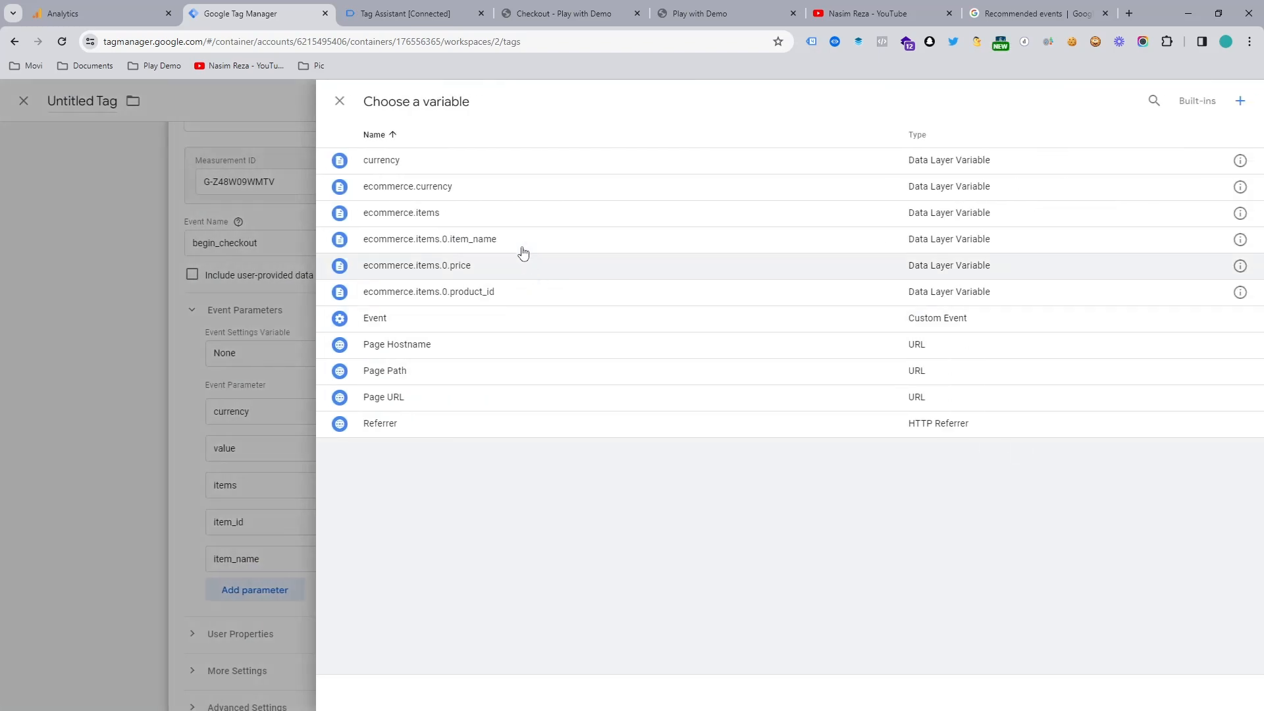
pyautogui.click(515, 266)
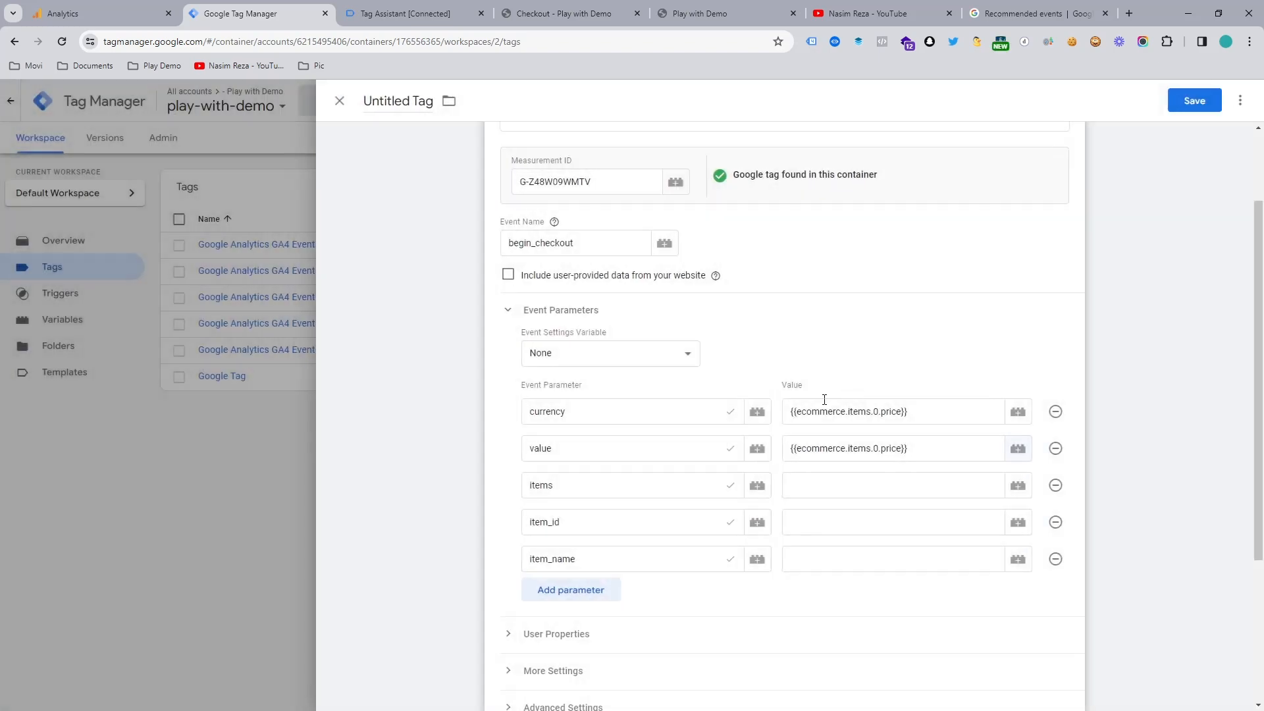
pyautogui.click(827, 403)
pyautogui.hotkey('ctrl', 'a')
pyautogui.press('BackSpace')
pyautogui.click(1019, 412)
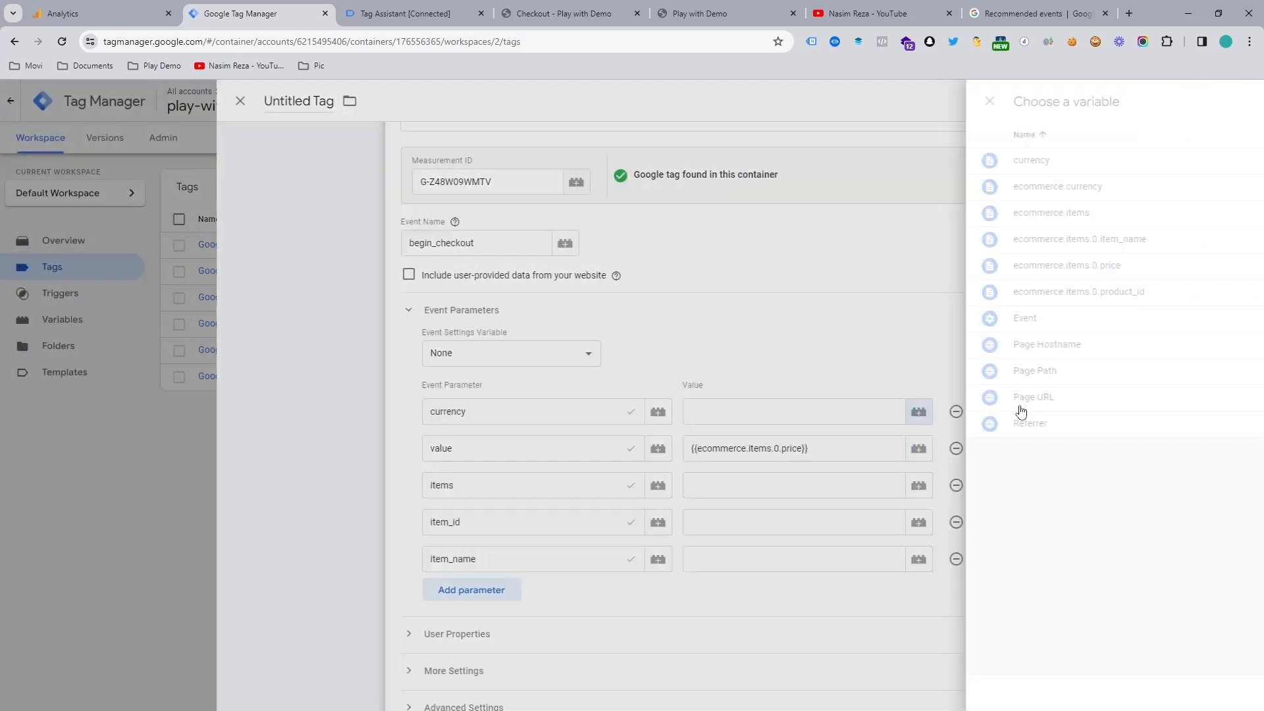
pyautogui.click(466, 165)
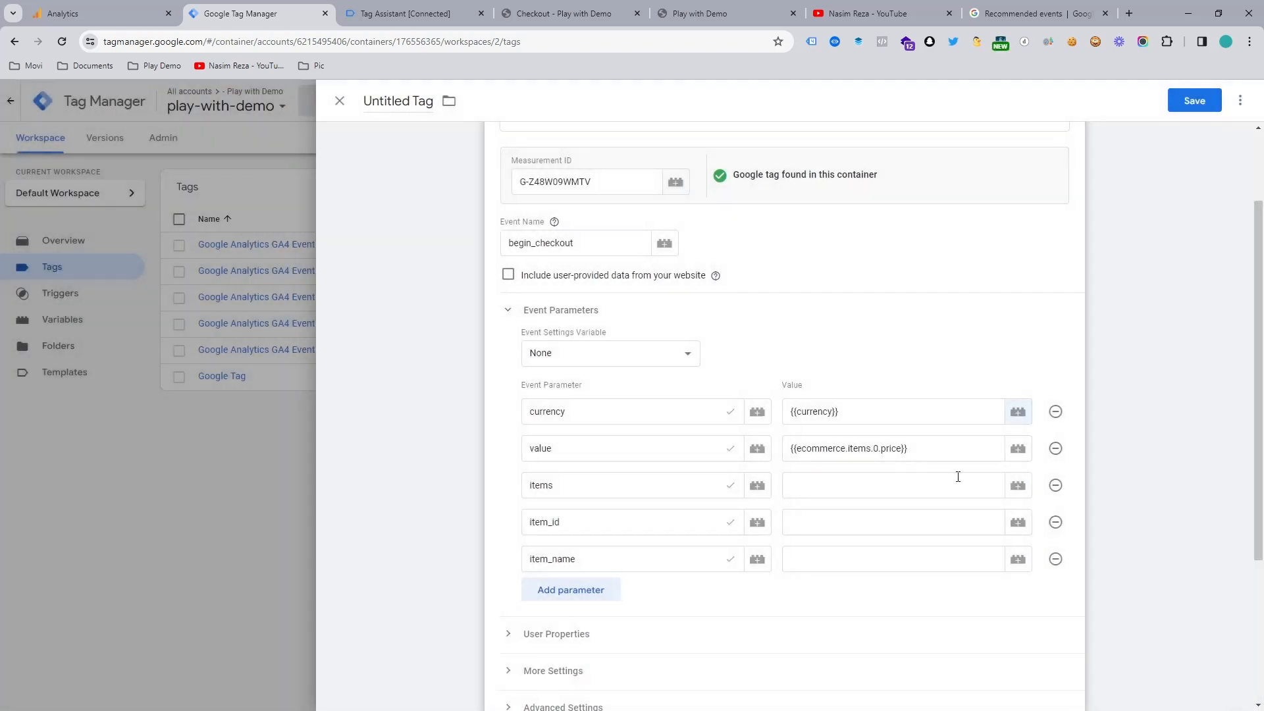
# Assign ecommerce.items, ecommerce.items.0.product_id and ecommerce.items.0.item_name to the items, item_id and item_name parameters respectively
pyautogui.click(1014, 491)
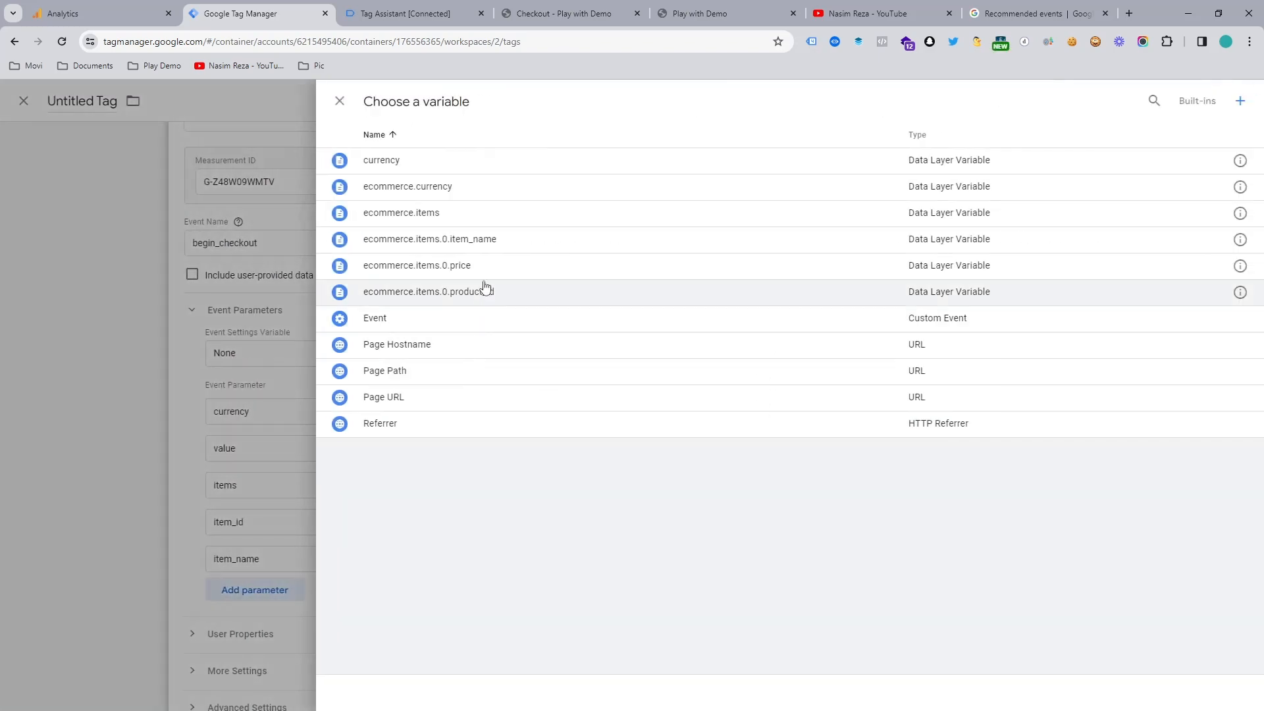
pyautogui.click(507, 214)
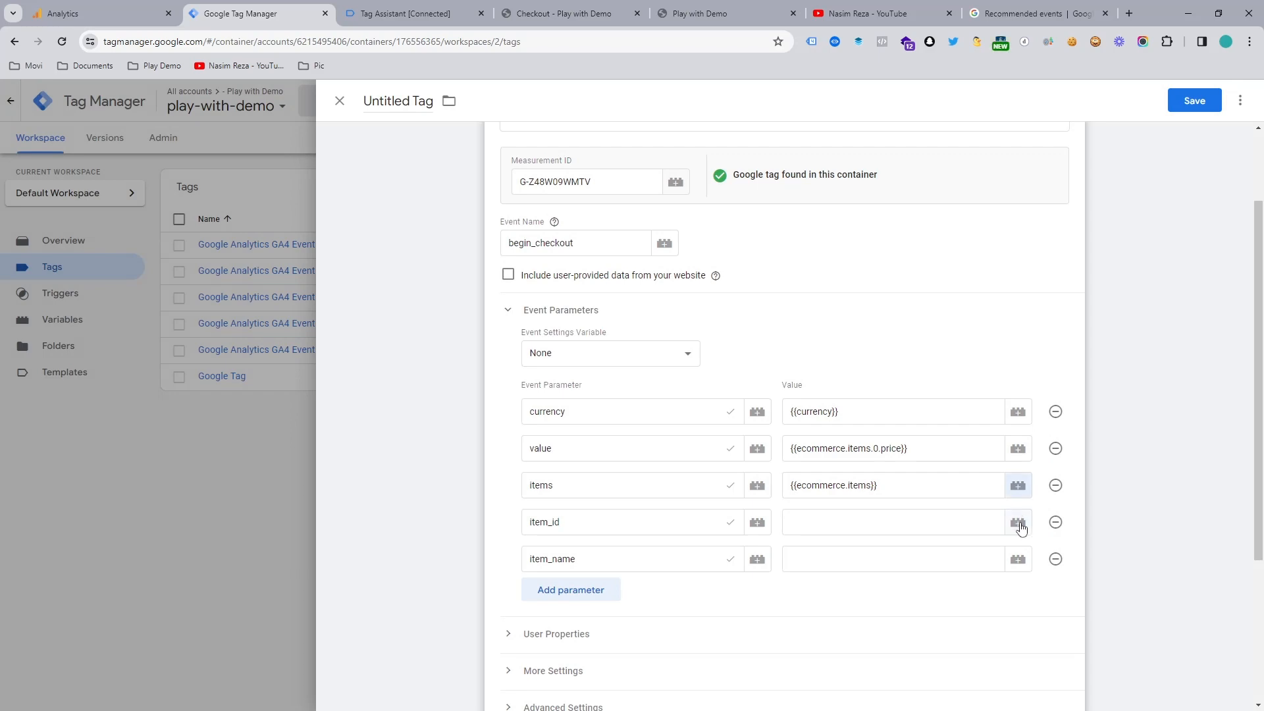
pyautogui.click(1019, 522)
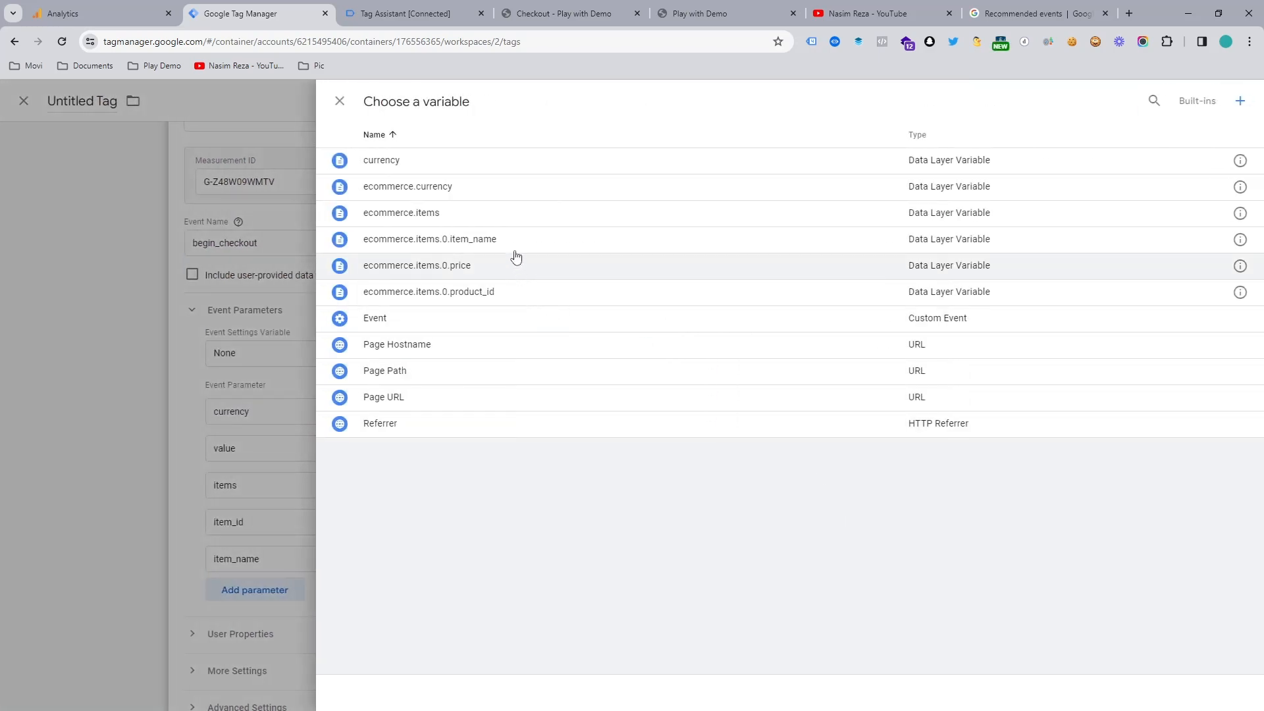
pyautogui.click(511, 290)
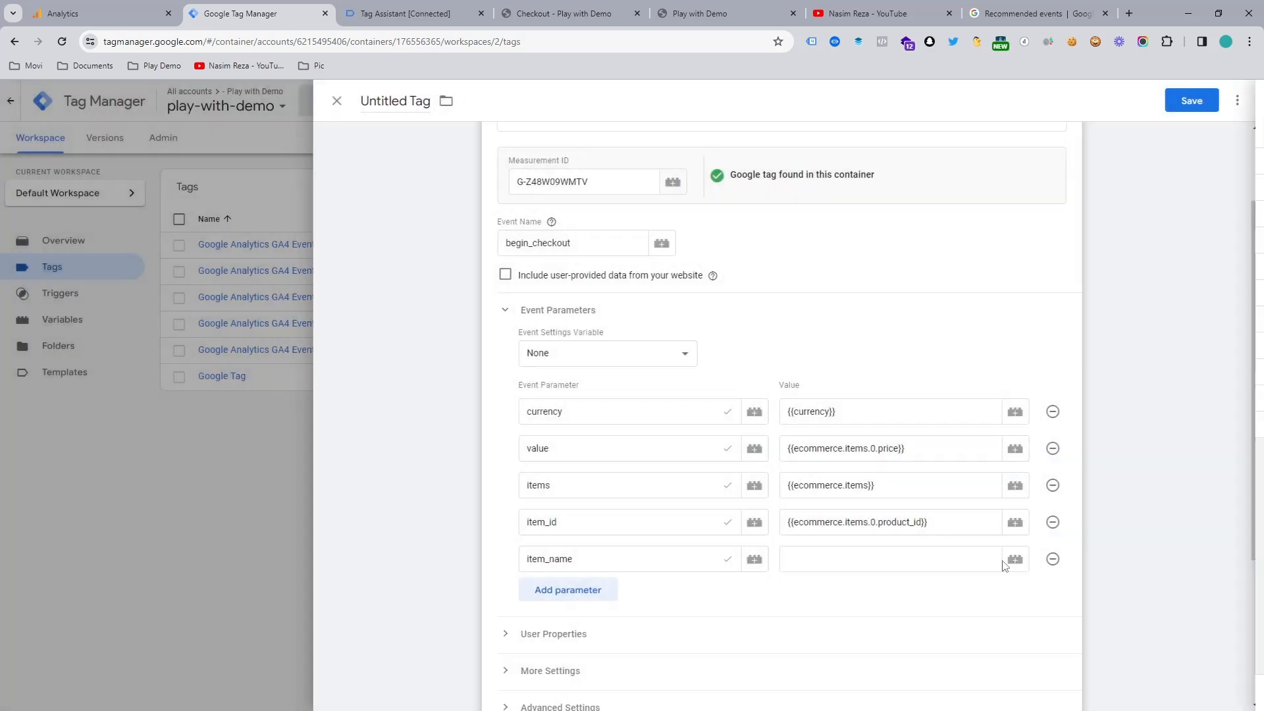
pyautogui.click(1018, 560)
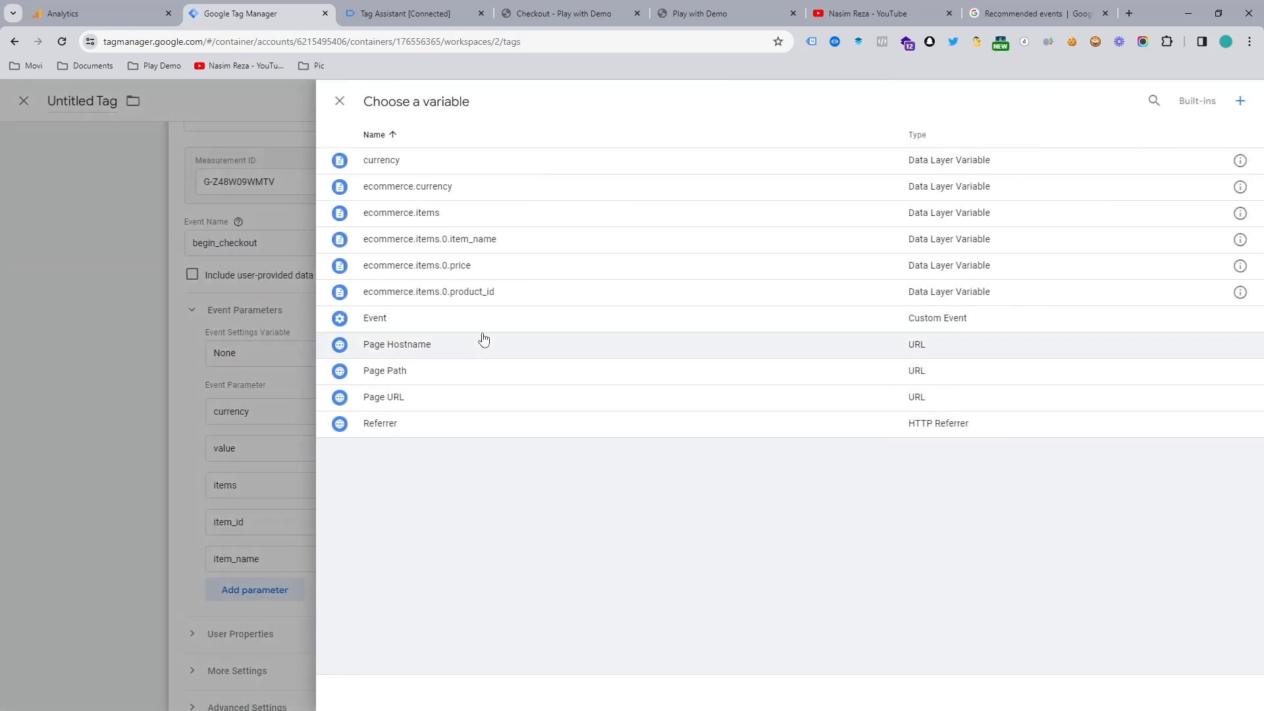
pyautogui.click(480, 237)
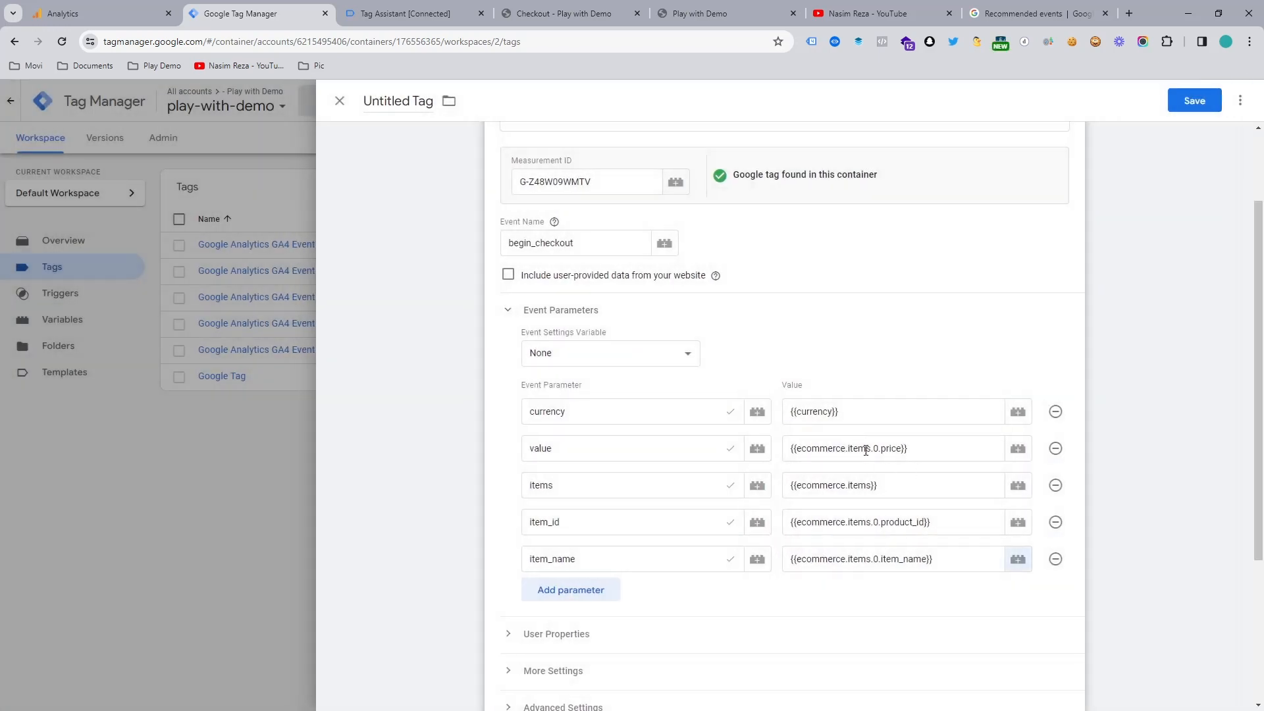
# Start a new trigger for the tag and set its type to Custom Event
pyautogui.scroll(-2, 1258, 461)
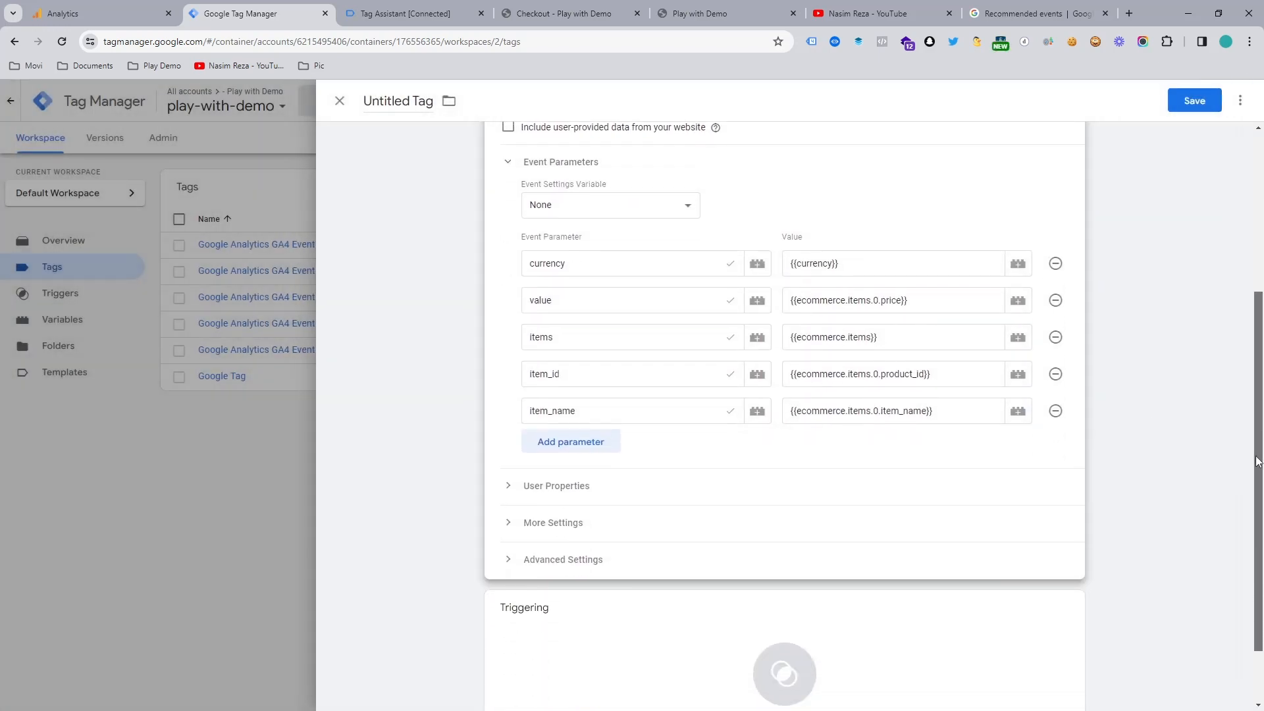
pyautogui.moveTo(1257, 457); pyautogui.dragTo(1230, 524)
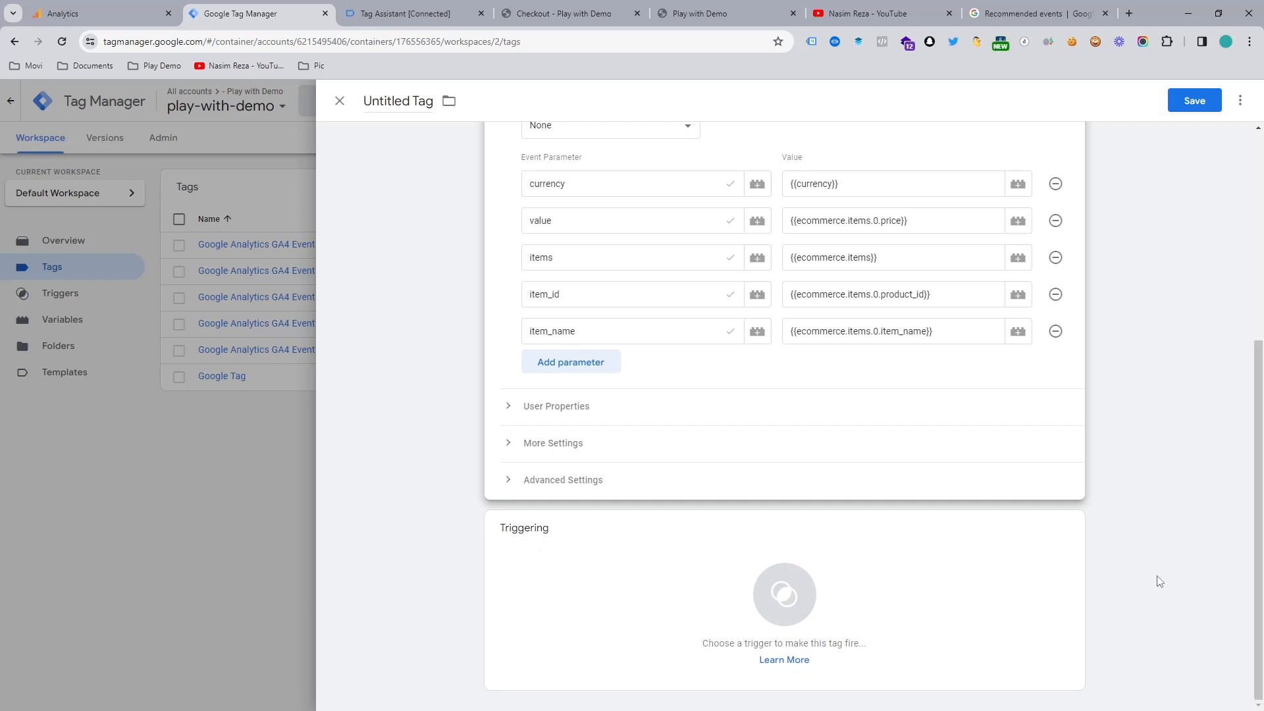
pyautogui.click(684, 601)
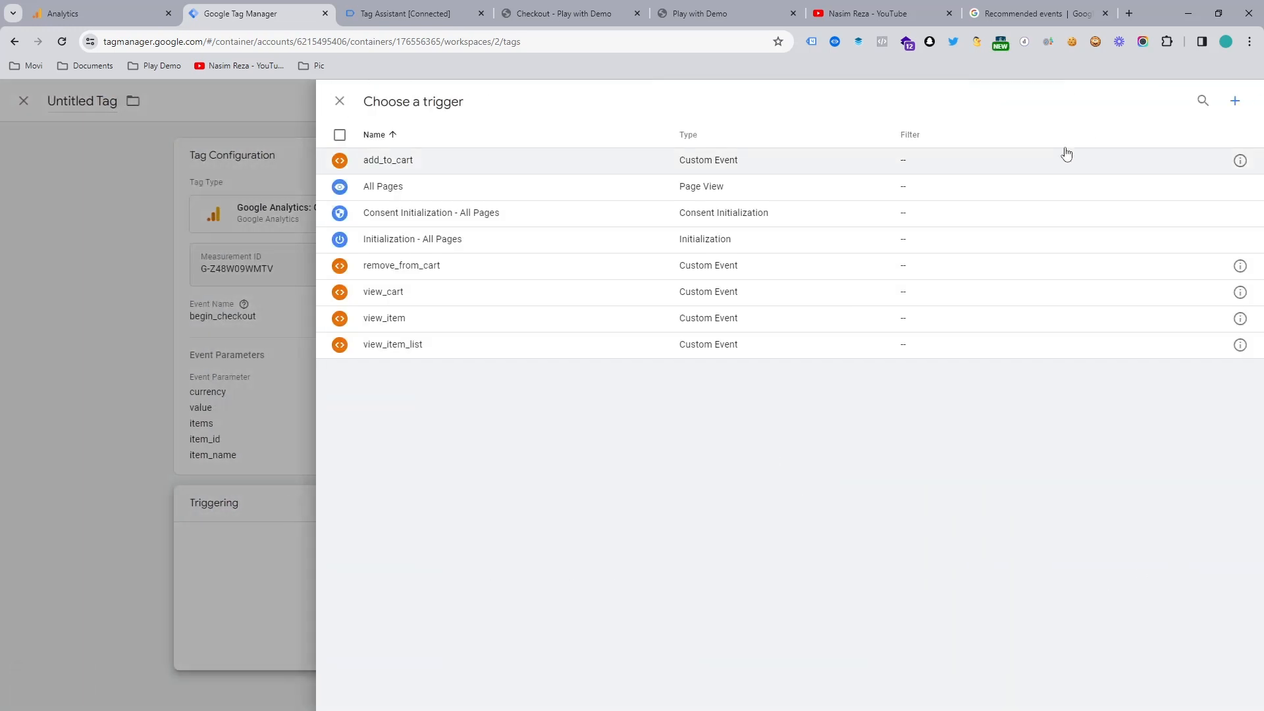
pyautogui.click(1235, 104)
pyautogui.click(725, 207)
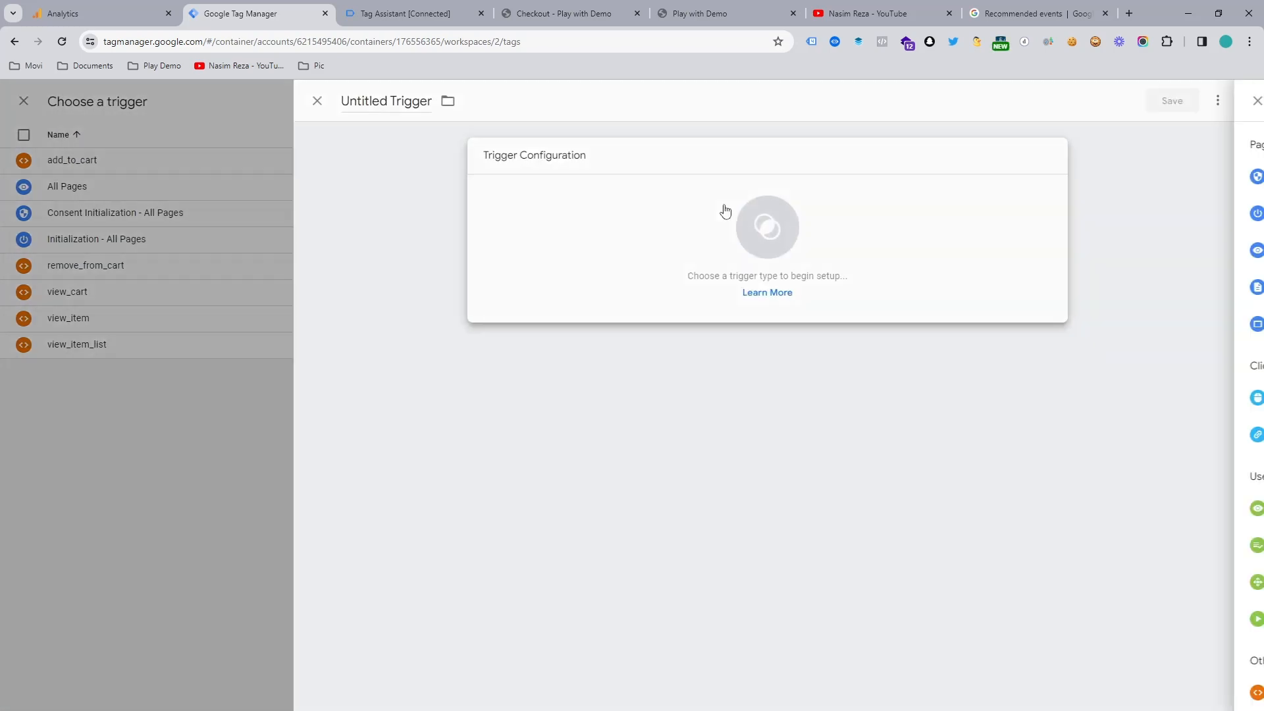
pyautogui.click(935, 690)
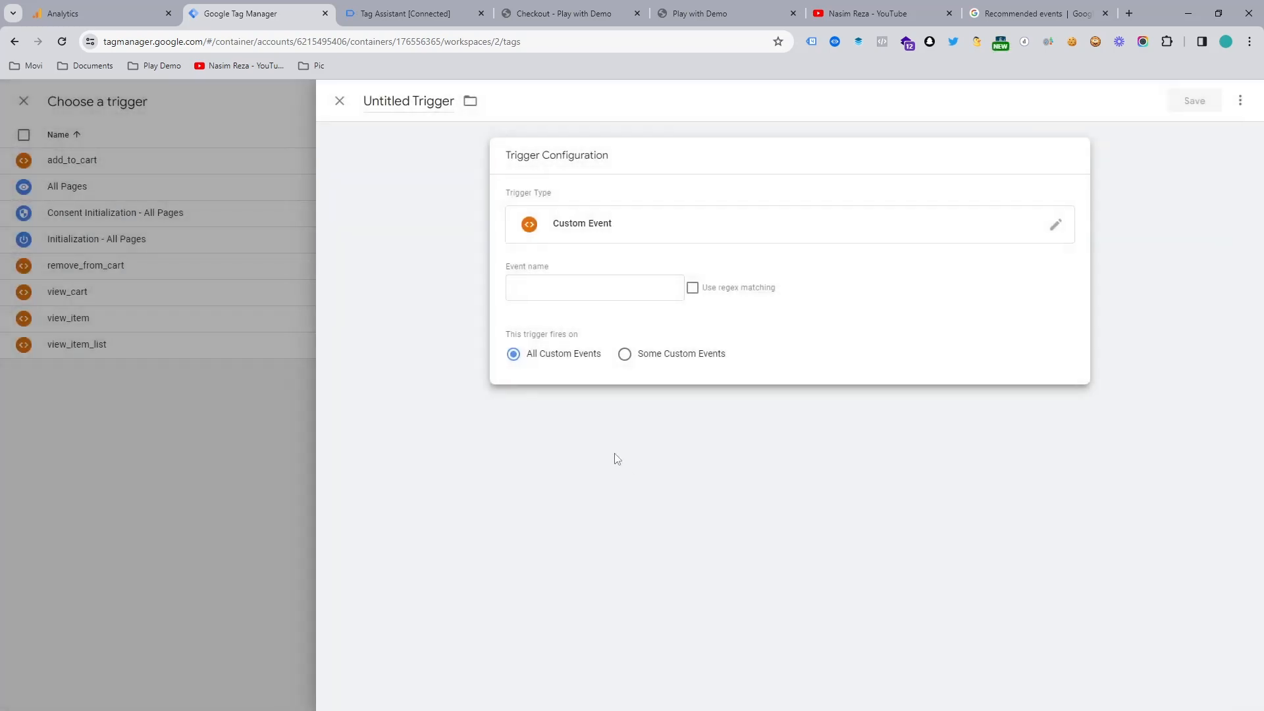
# Copy begin_checkout from the data layer call in Tag Assistant into the new trigger's event name in Tag Manager
pyautogui.click(550, 13)
pyautogui.click(440, 6)
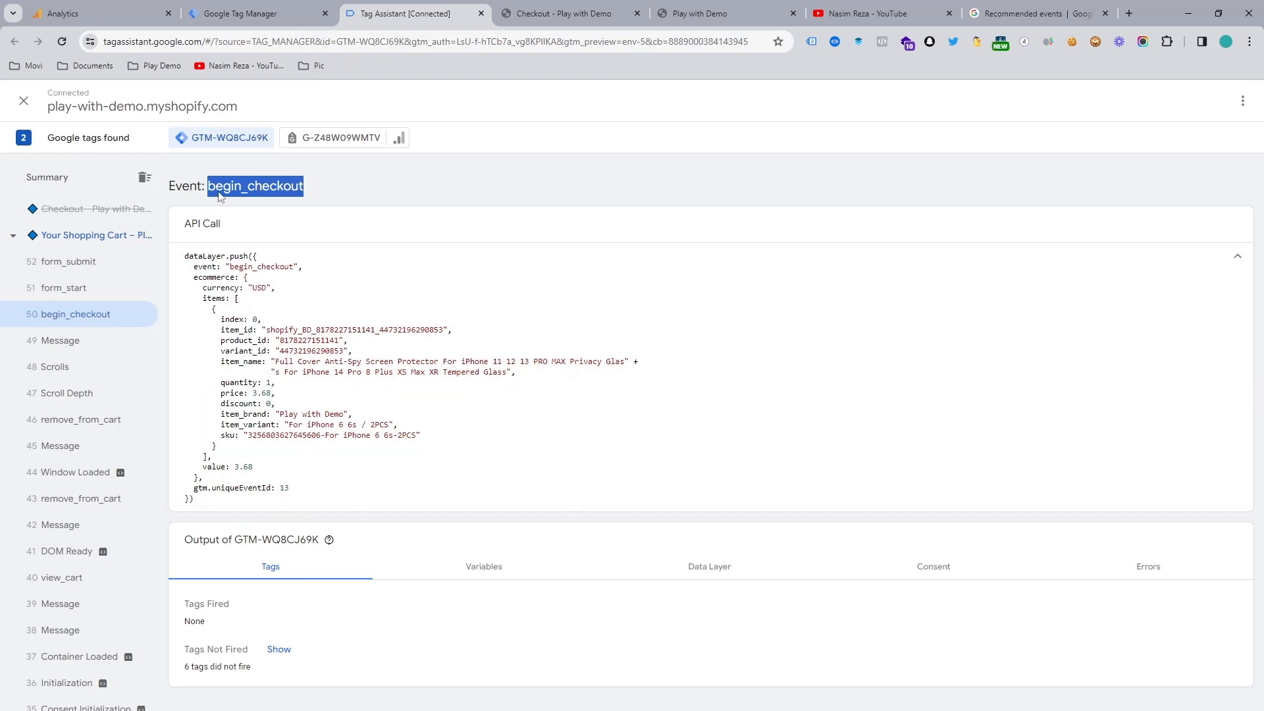
pyautogui.doubleClick(263, 268)
pyautogui.hotkey('ctrl', 'c')
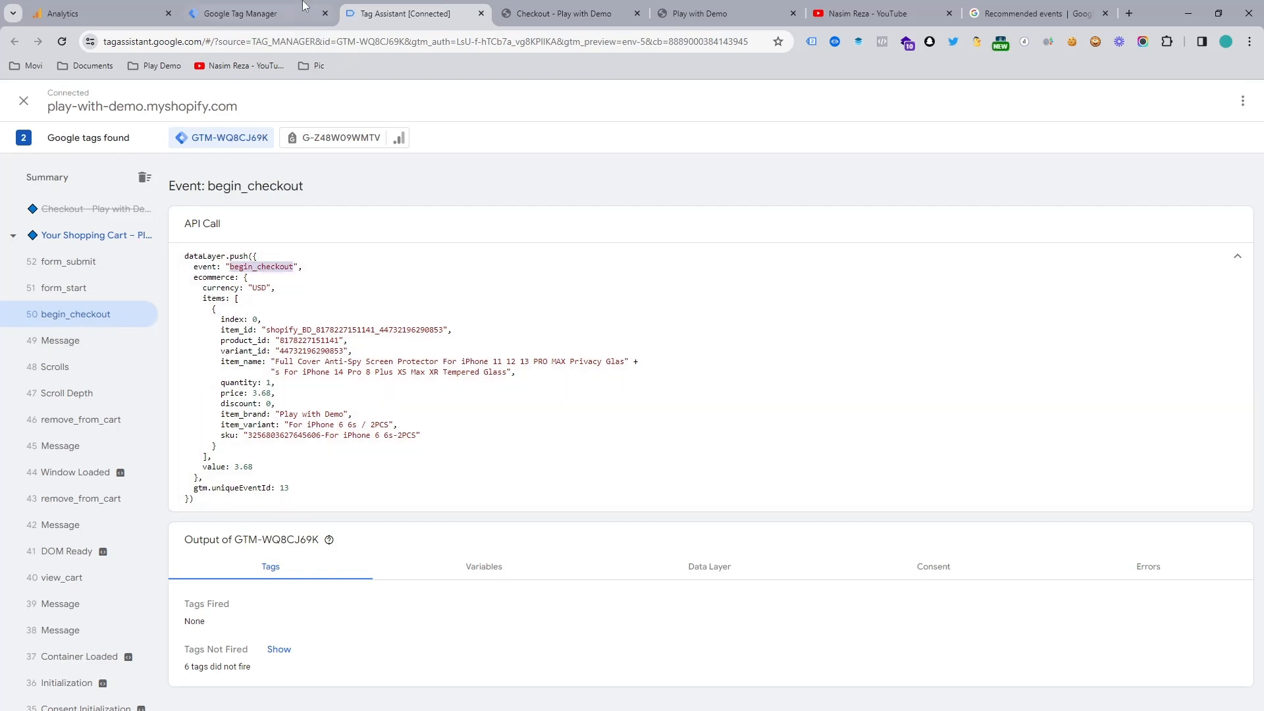
pyautogui.click(247, 5)
pyautogui.click(567, 287)
pyautogui.hotkey('ctrl', 'v')
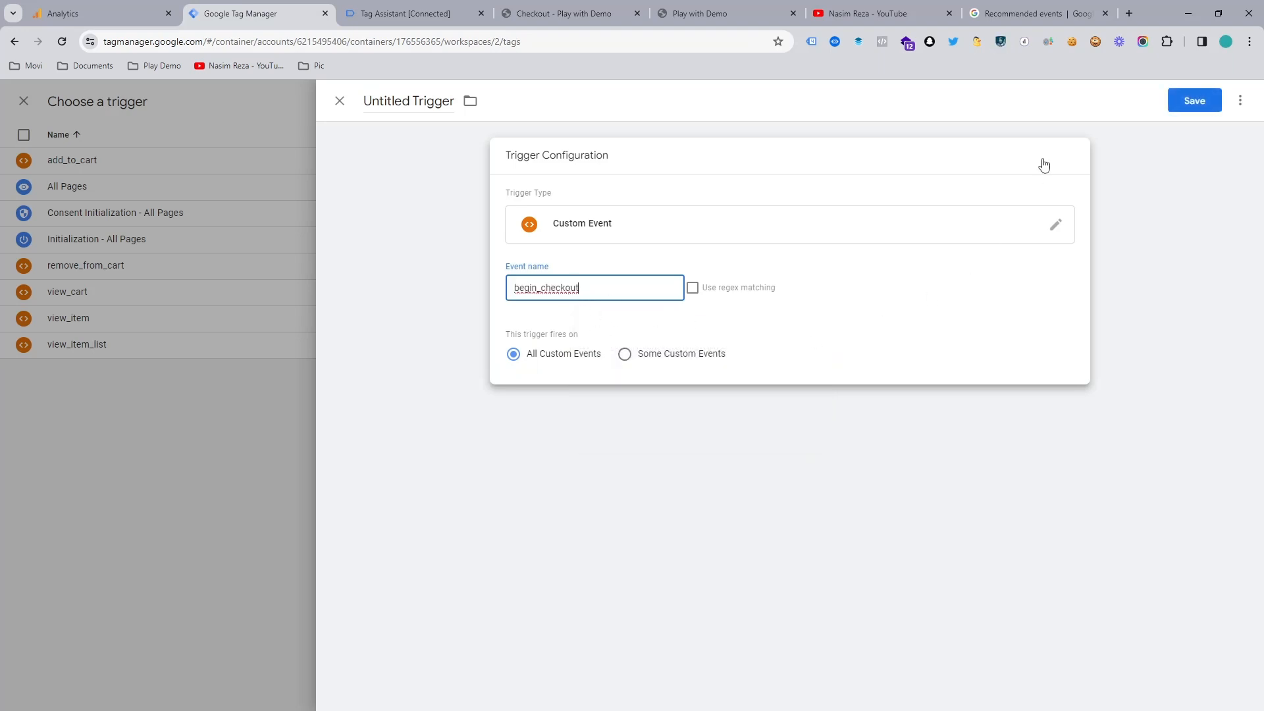
# Save the custom event trigger under the name begin_checkout
pyautogui.click(1205, 101)
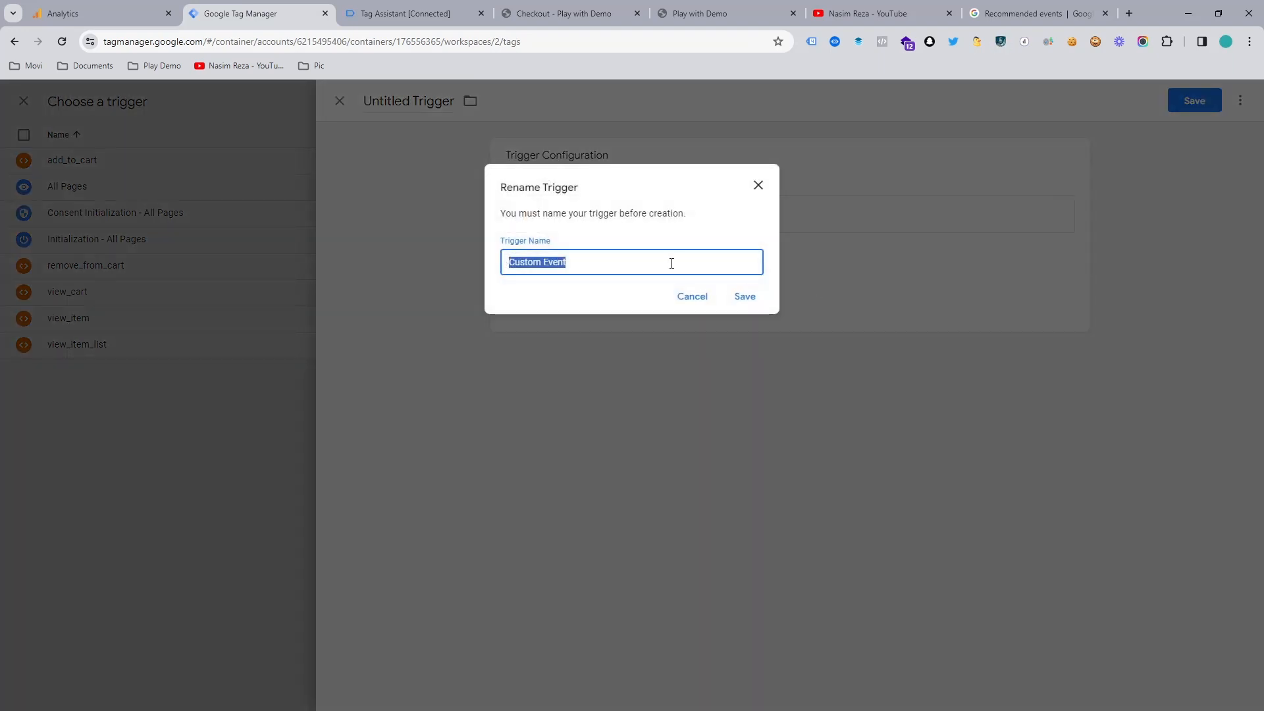
pyautogui.hotkey('ctrl', 'v')
pyautogui.click(744, 297)
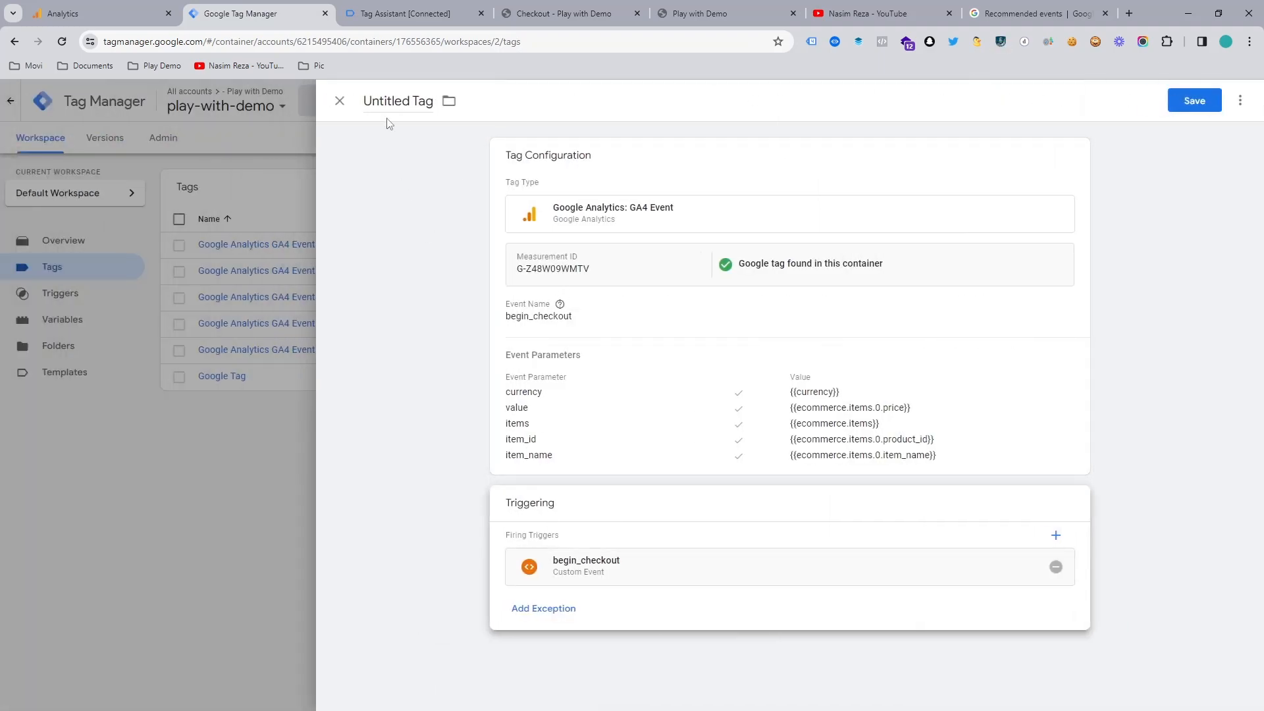
# Save the tag under the name "Google Analytics GA4 Event - begin_checkout"
pyautogui.click(1194, 100)
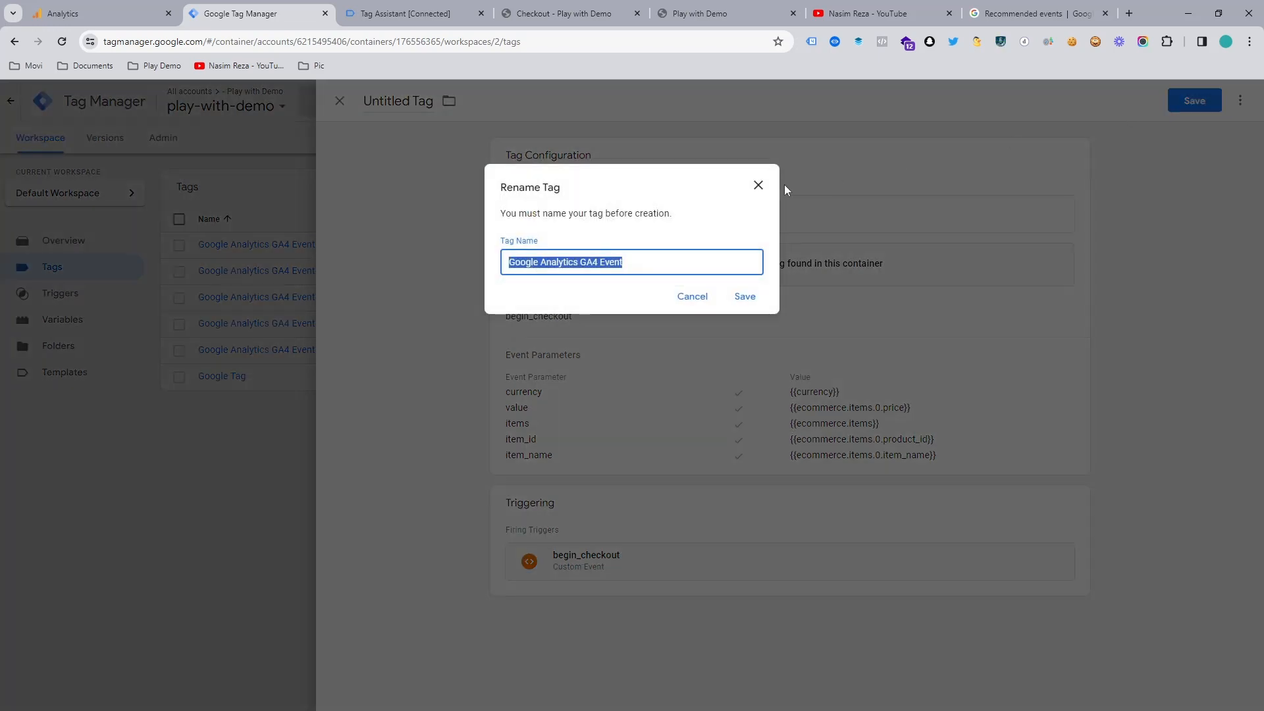
pyautogui.click(632, 266)
pyautogui.write('-')
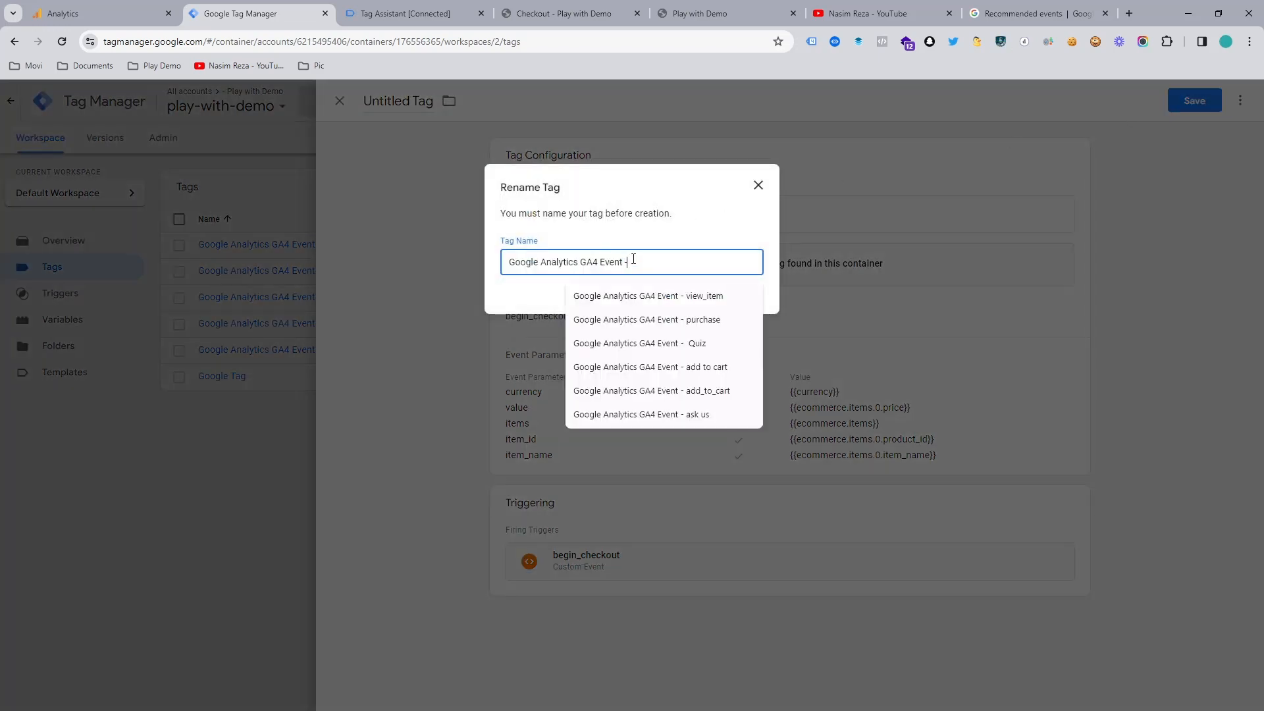
pyautogui.hotkey('alt', 'f')
pyautogui.click(634, 260)
pyautogui.hotkey('ctrl', 'v')
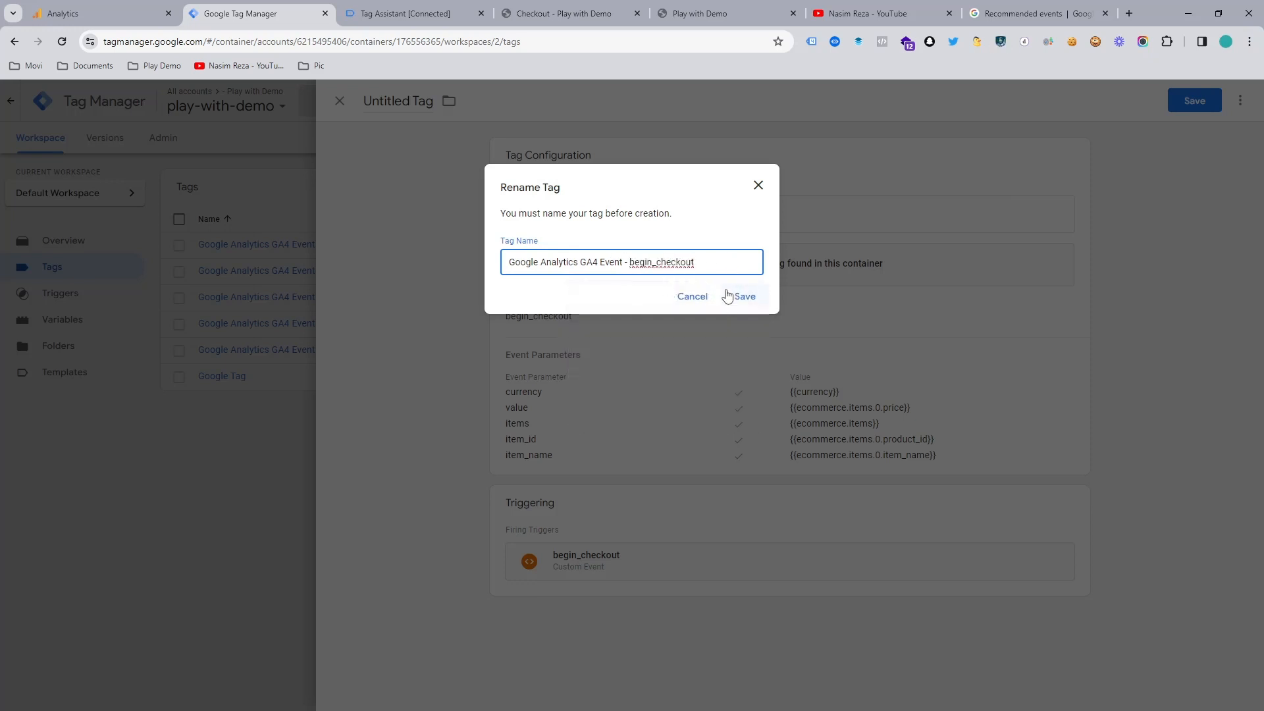
pyautogui.click(728, 297)
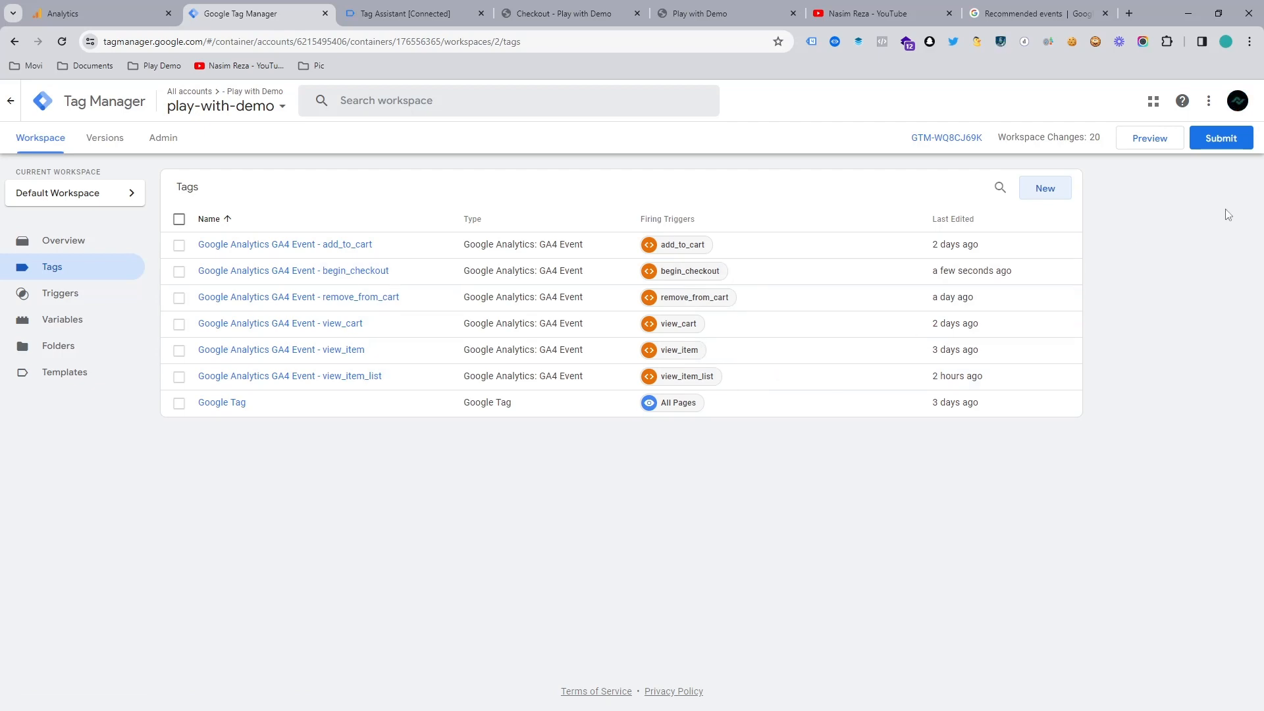
# Start preview mode on the store and proceed to checkout from the shopping cart
pyautogui.click(1156, 150)
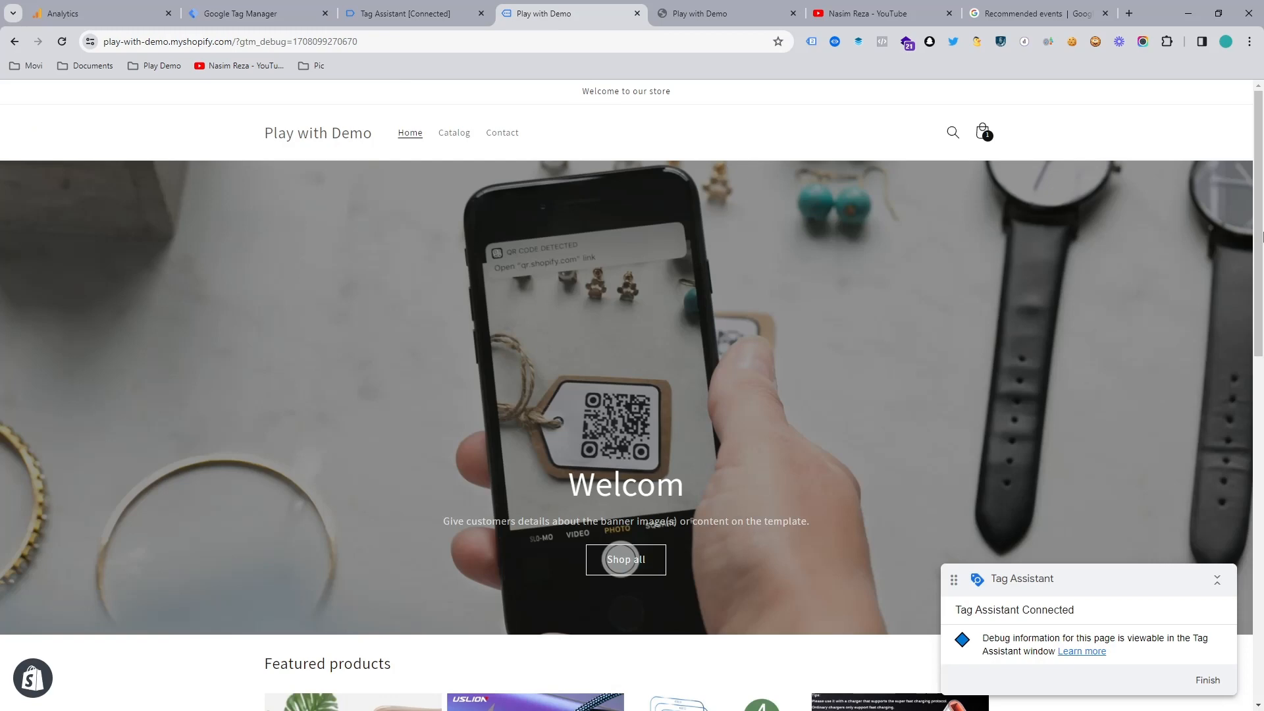
pyautogui.click(984, 134)
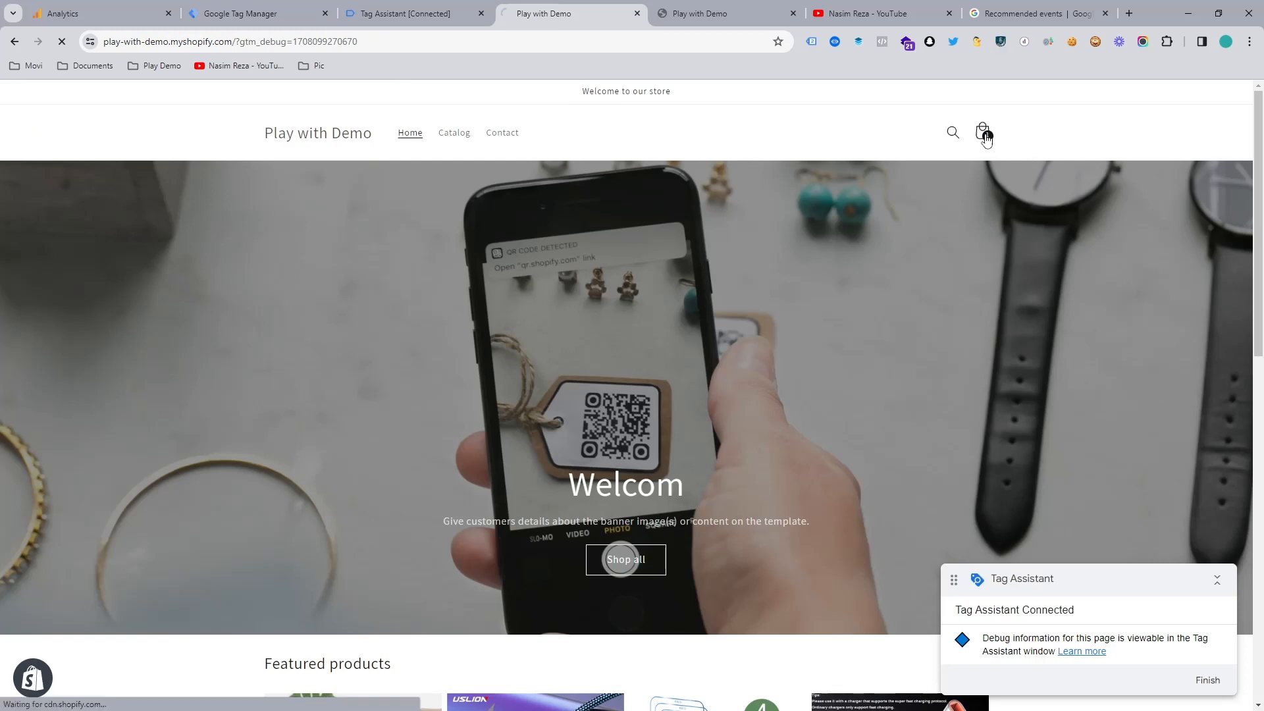
pyautogui.click(385, 14)
pyautogui.click(604, 331)
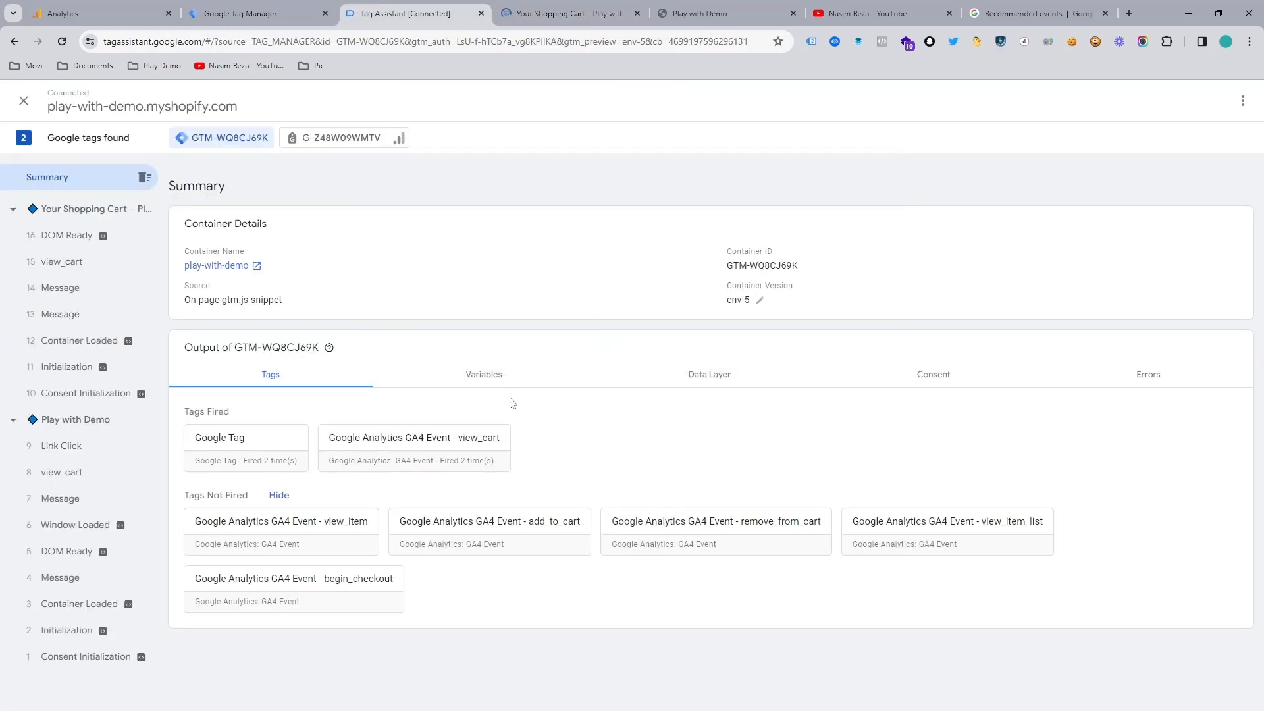
pyautogui.click(570, 13)
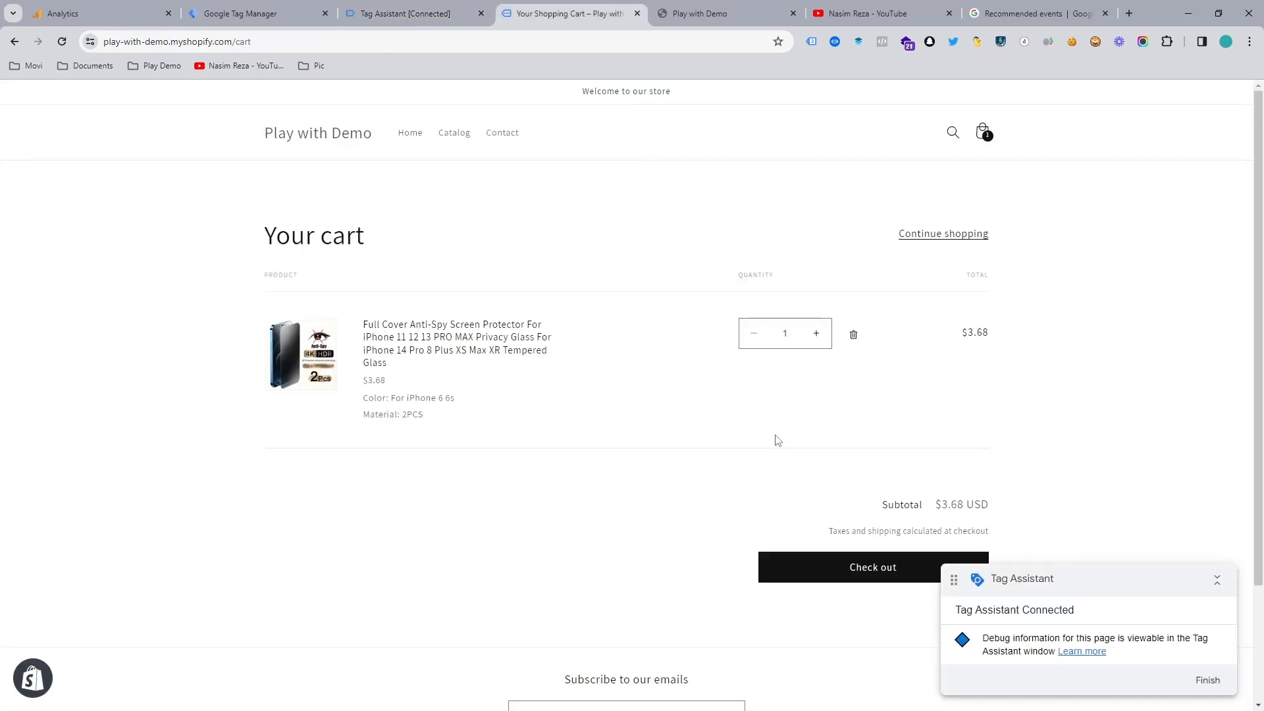
pyautogui.click(841, 572)
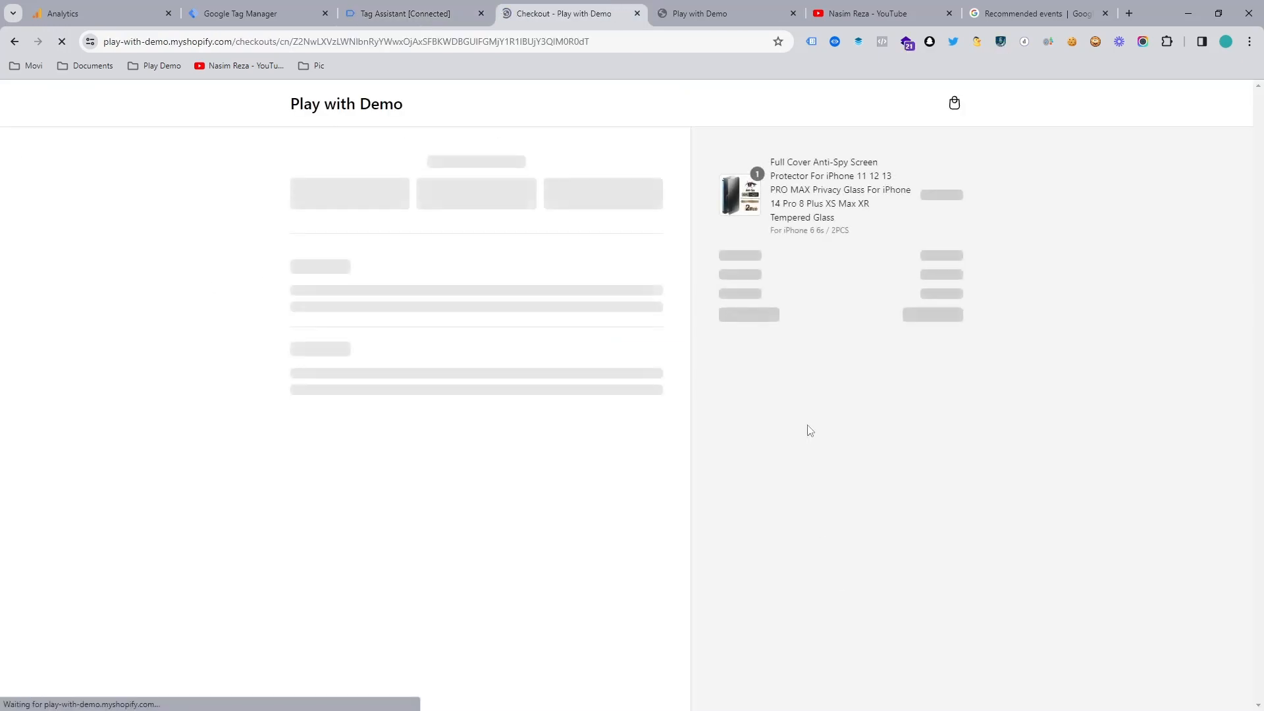
# Examine the details of the GA4 begin_checkout tag under the begin_checkout event in Tag Assistant
pyautogui.click(449, 10)
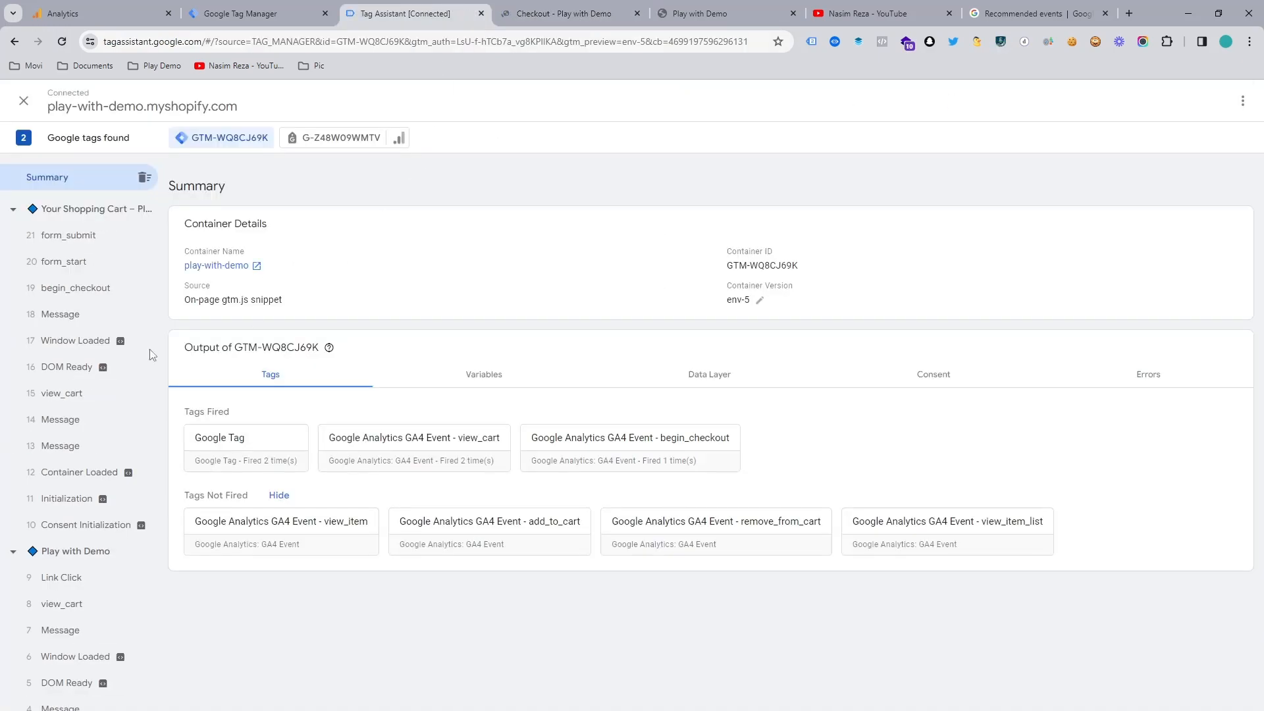
pyautogui.click(70, 314)
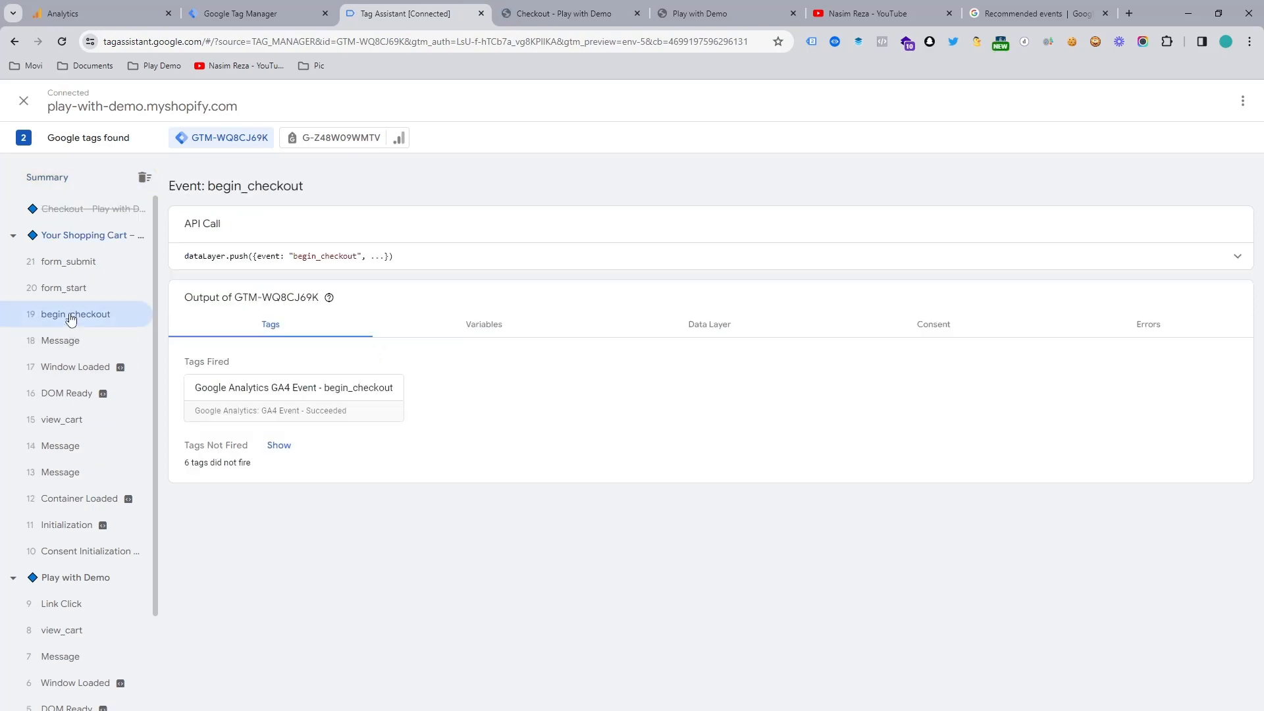
pyautogui.click(275, 405)
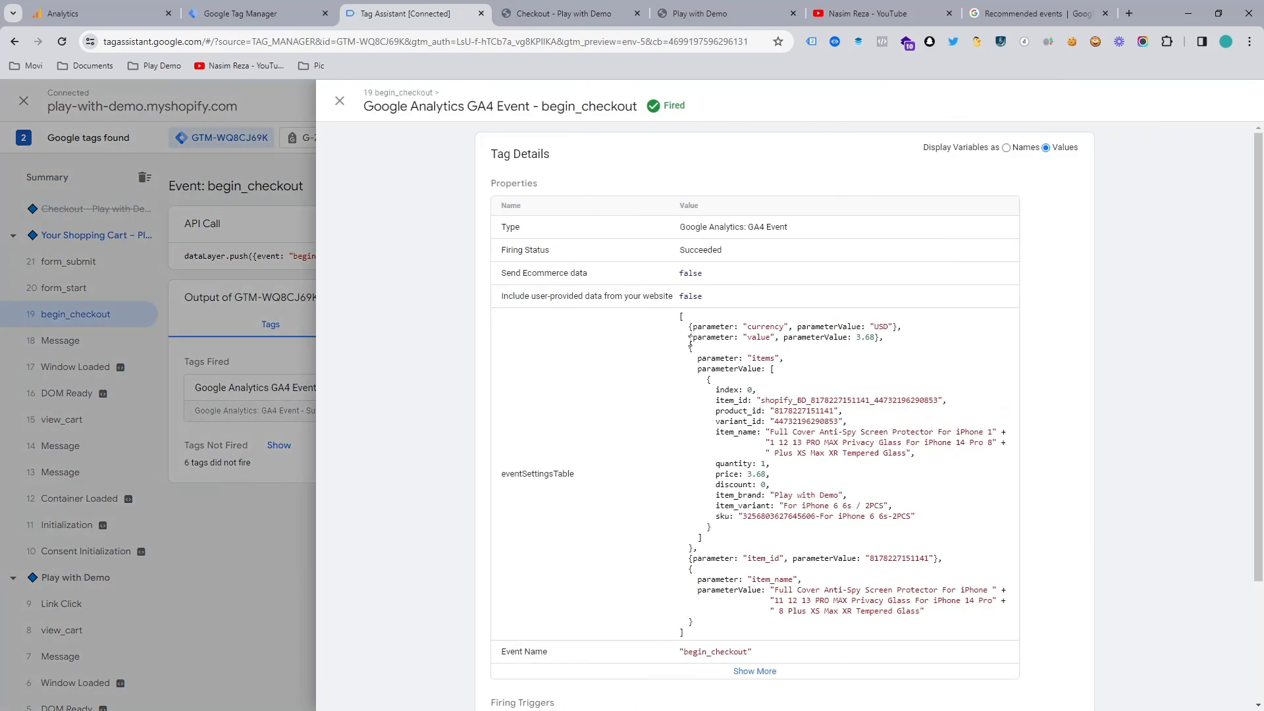
# Close the begin_checkout tag details and switch to Google Analytics to open the Realtime report of the demo test property
pyautogui.moveTo(684, 324); pyautogui.dragTo(808, 612)
pyautogui.click(298, 439)
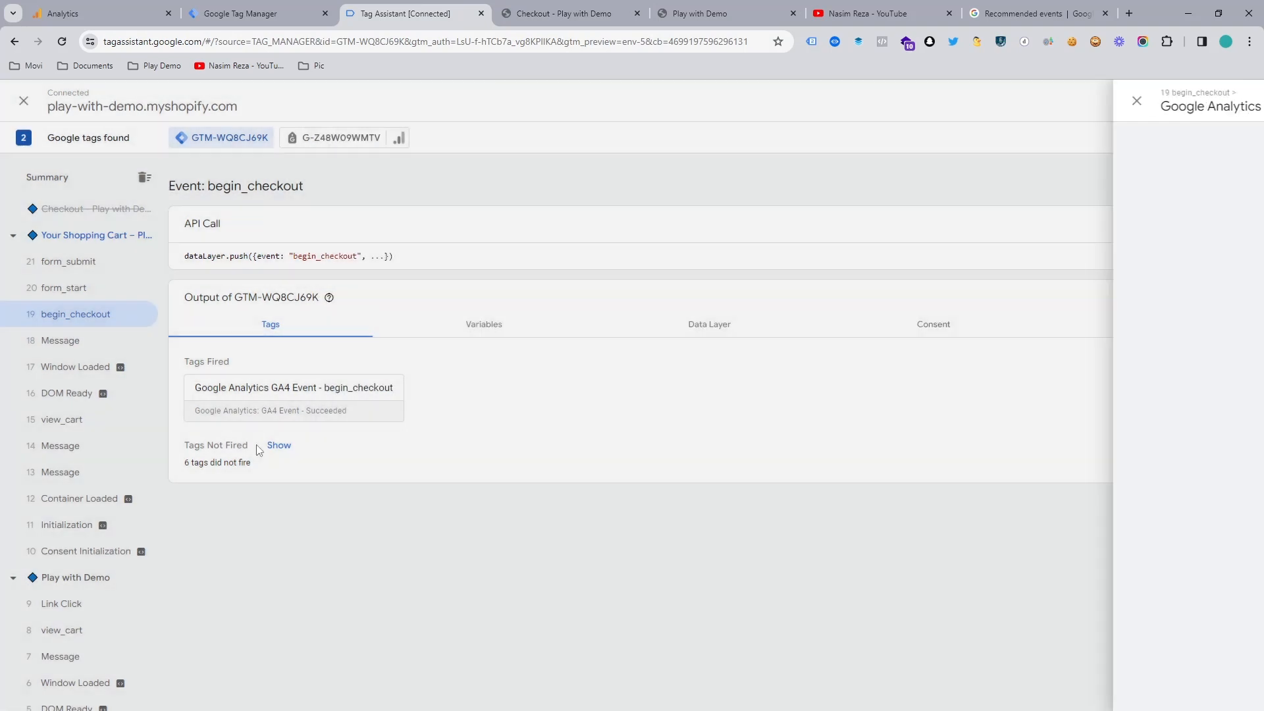
pyautogui.click(140, 7)
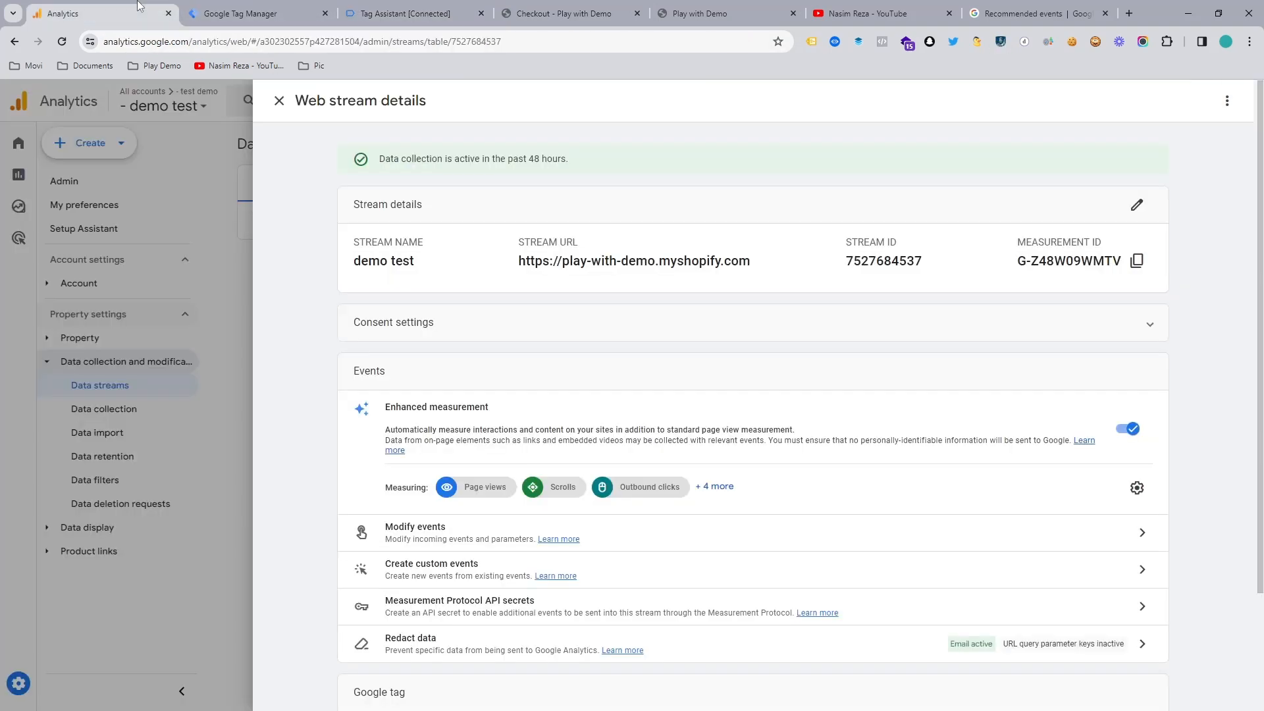
pyautogui.click(169, 163)
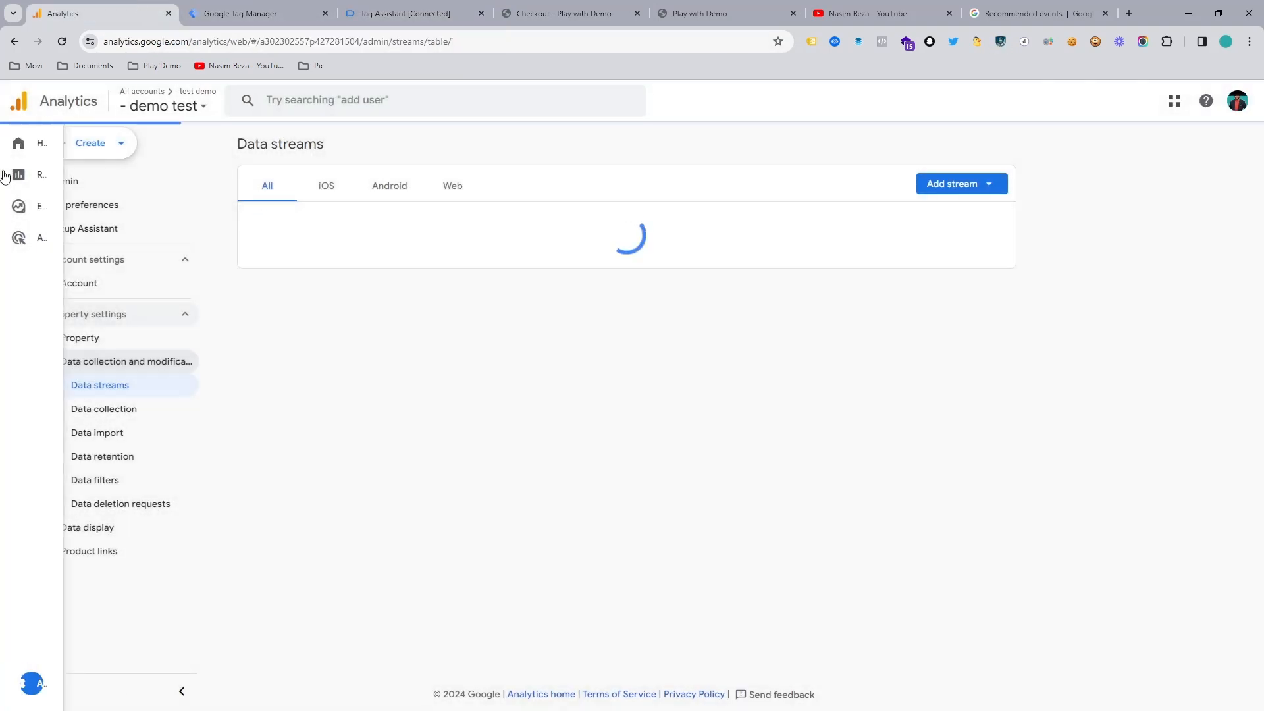
pyautogui.click(17, 179)
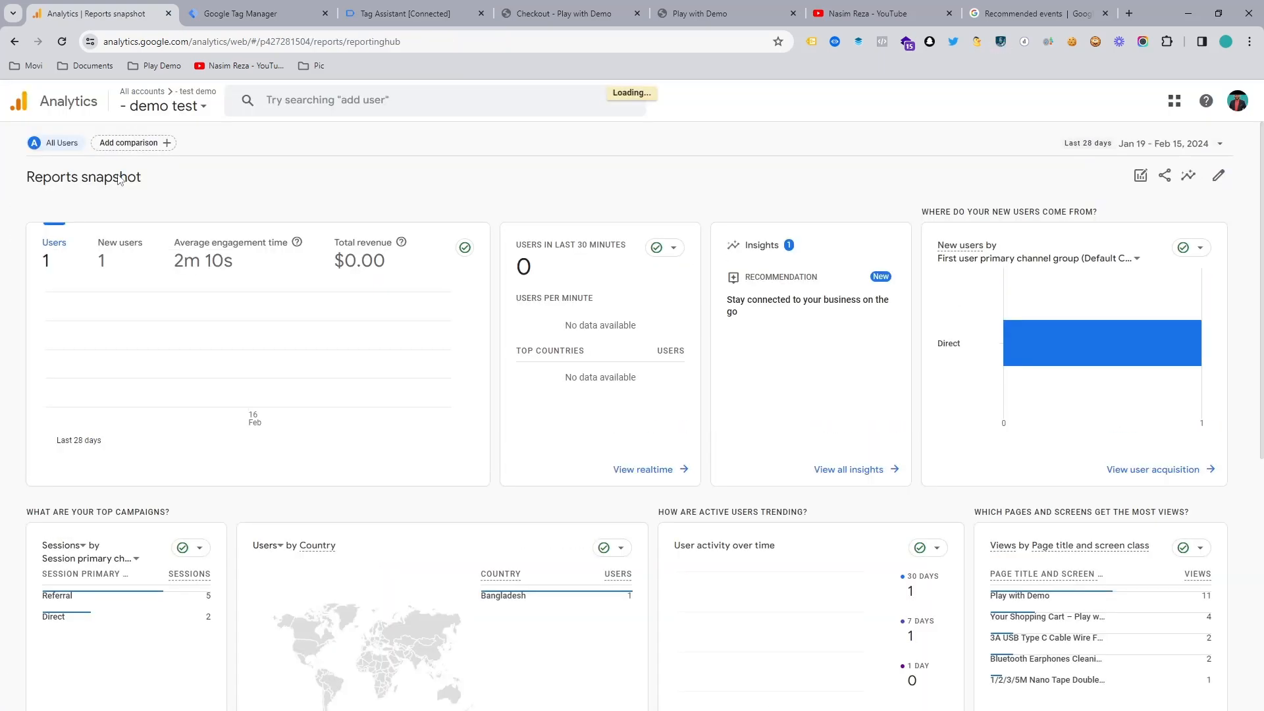
pyautogui.click(75, 168)
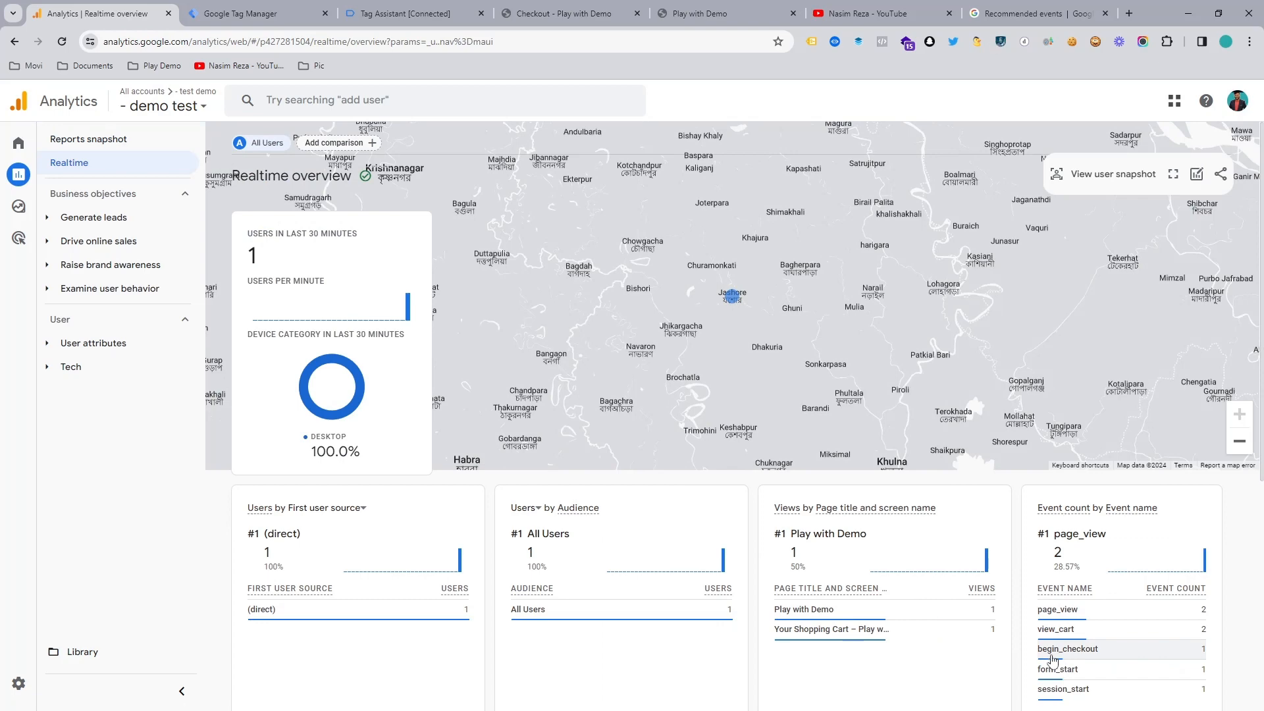
# Examine the event parameters of begin_checkout in the realtime "Event count by Event name" card
pyautogui.scroll(-4, 1129, 511)
pyautogui.scroll(4, 1091, 448)
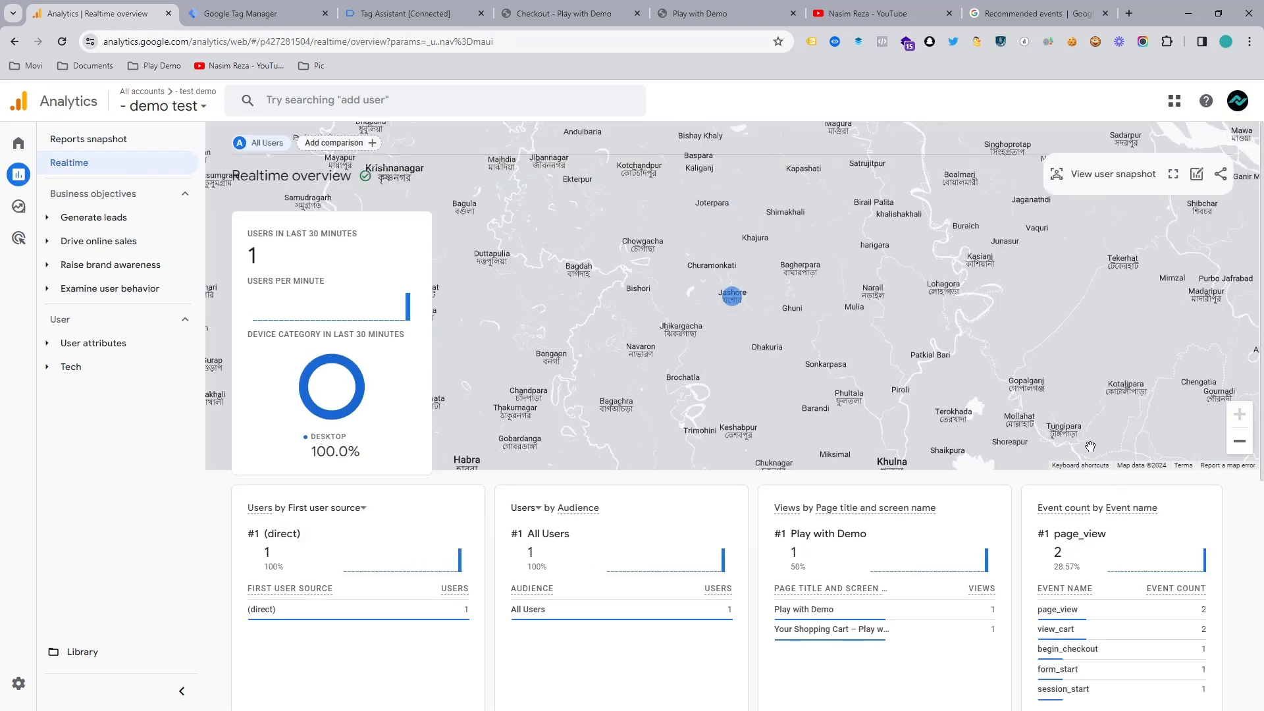
pyautogui.click(1054, 650)
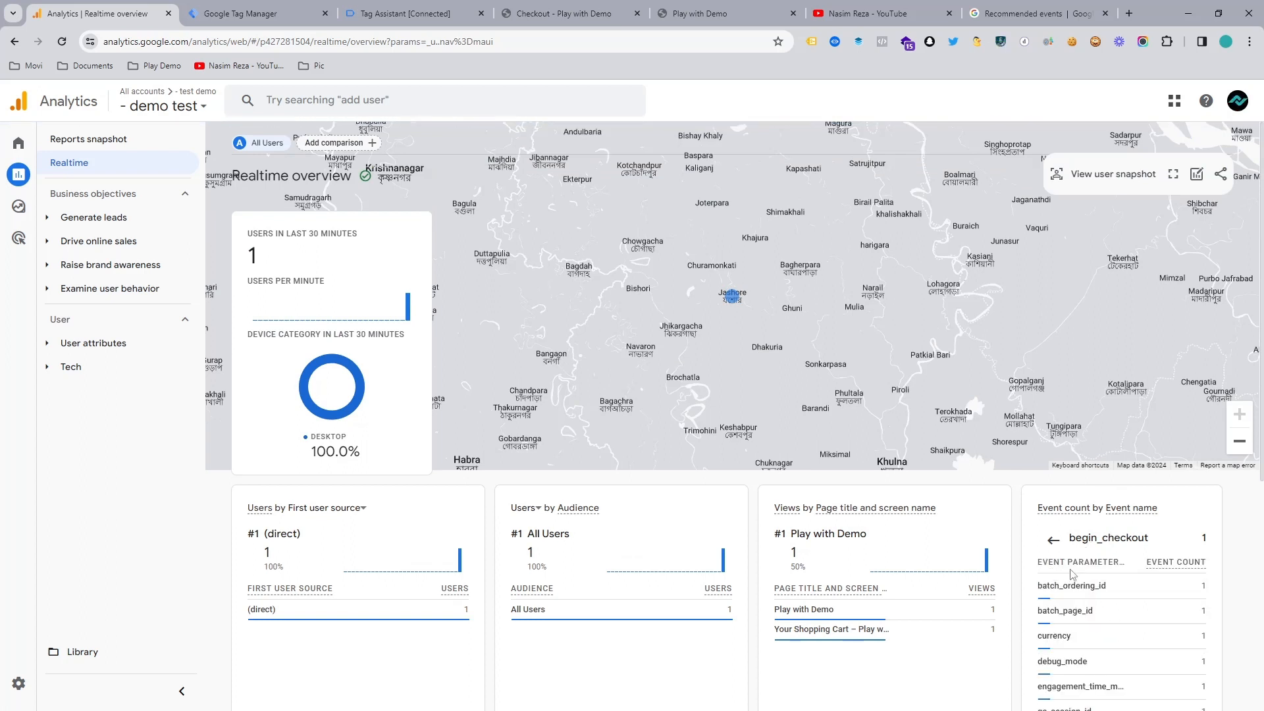
pyautogui.moveTo(1062, 618)
pyautogui.moveTo(897, 569)
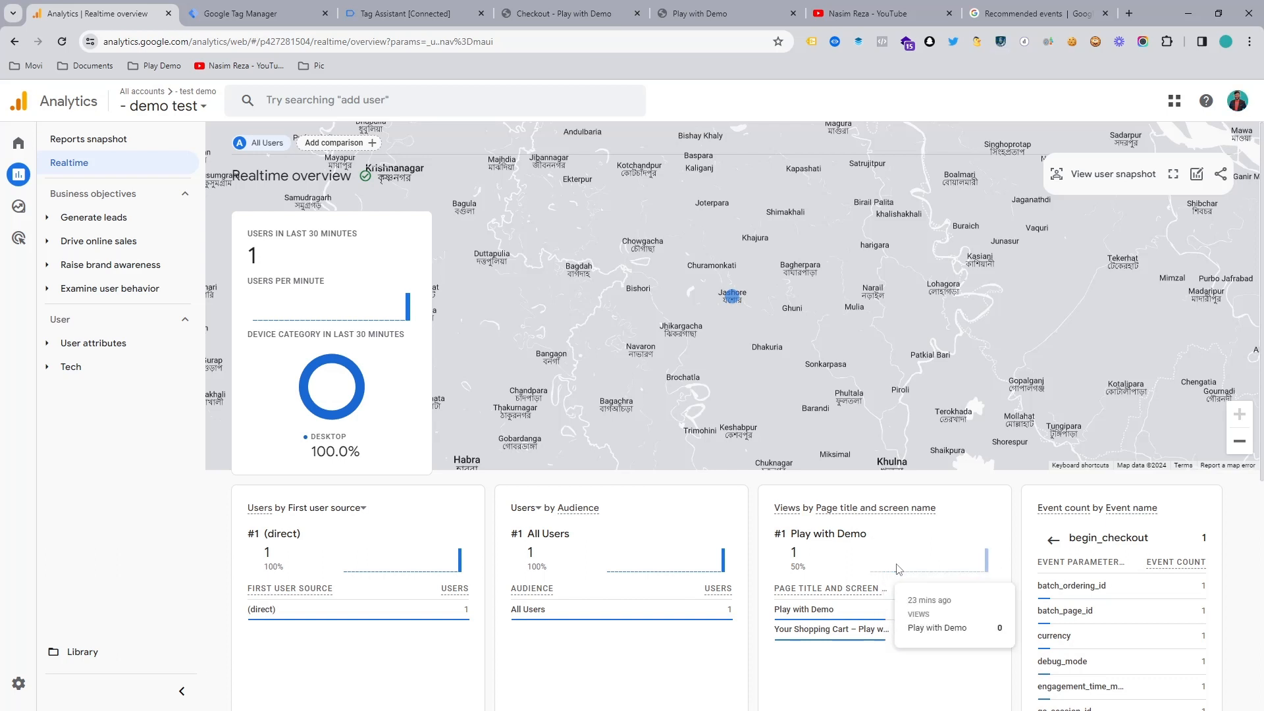